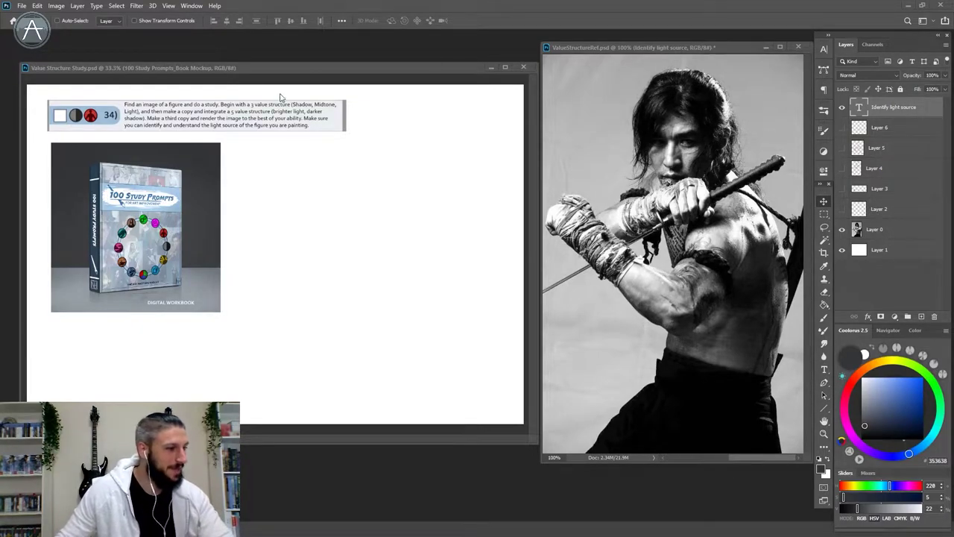
Step: Bring the study prompt document forward, then read through the 100 Study Prompts page in the browser down to the included guides
{"action": "left_click", "coordinate": [284, 68]}
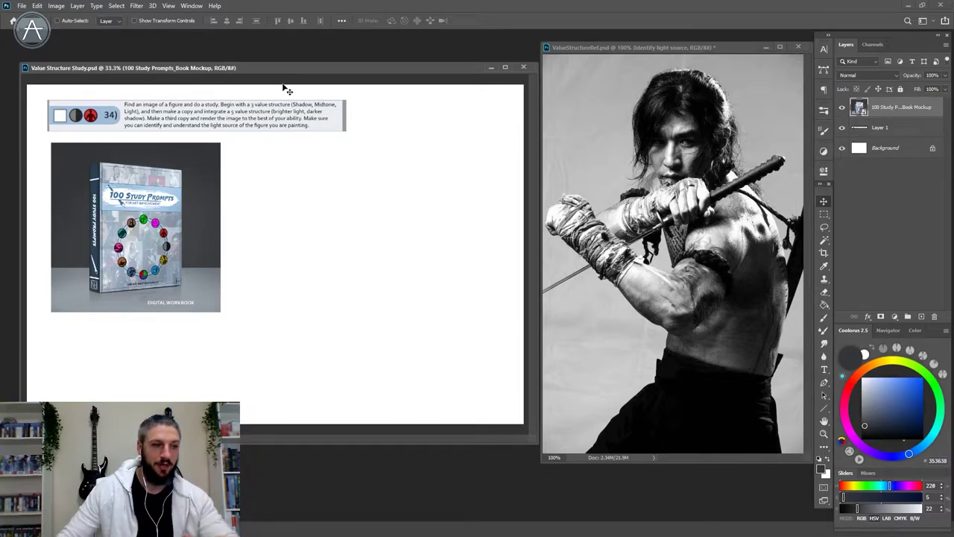
{"action": "left_click_drag", "start_coordinate": [362, 63], "coordinate": [331, 2]}
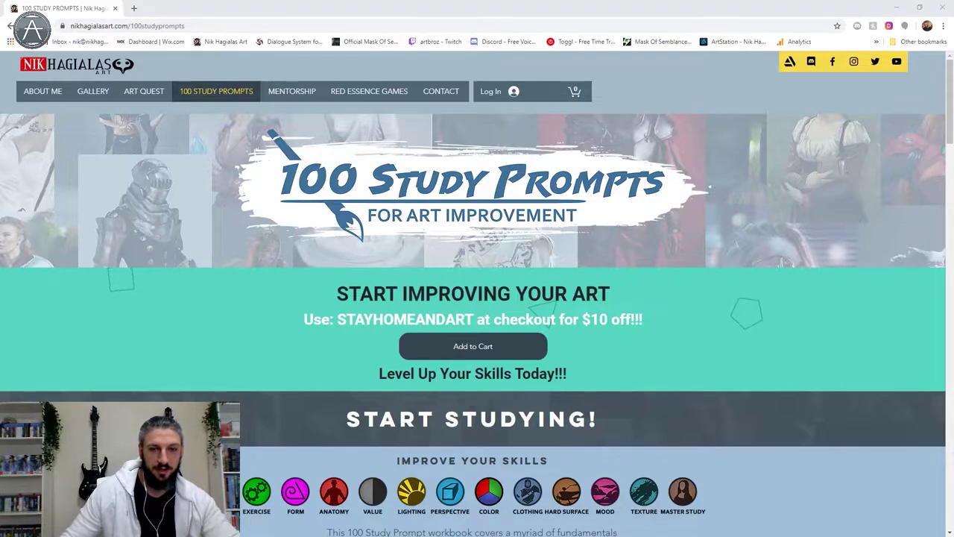
{"action": "scroll", "coordinate": [259, 346], "scroll_direction": "down", "scroll_amount": 4}
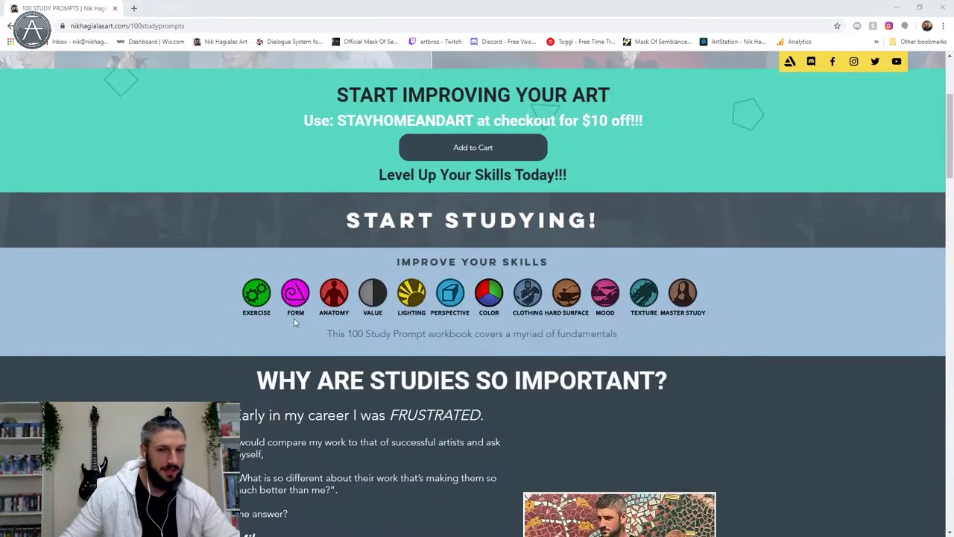
{"action": "scroll", "coordinate": [295, 320], "scroll_direction": "down", "scroll_amount": 4}
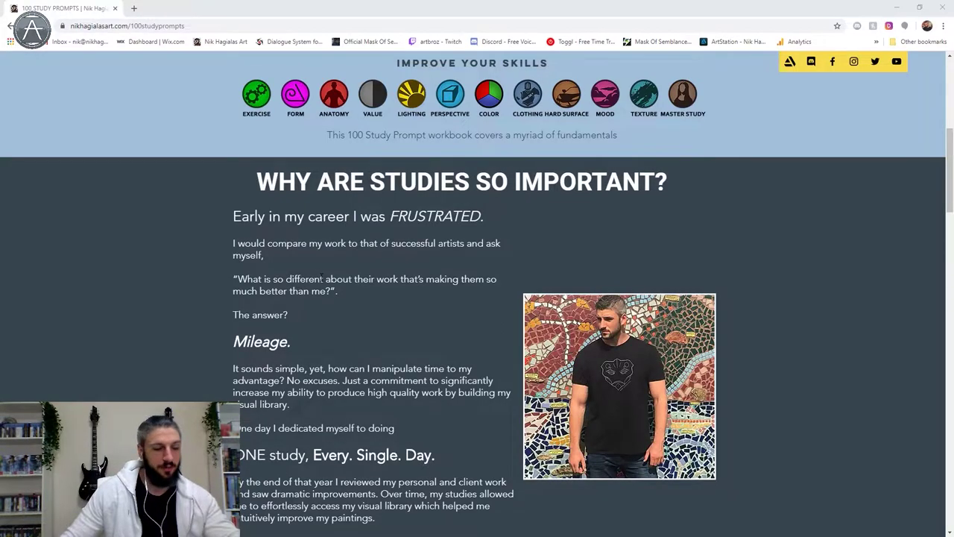
{"action": "scroll", "coordinate": [322, 278], "scroll_direction": "down", "scroll_amount": 8}
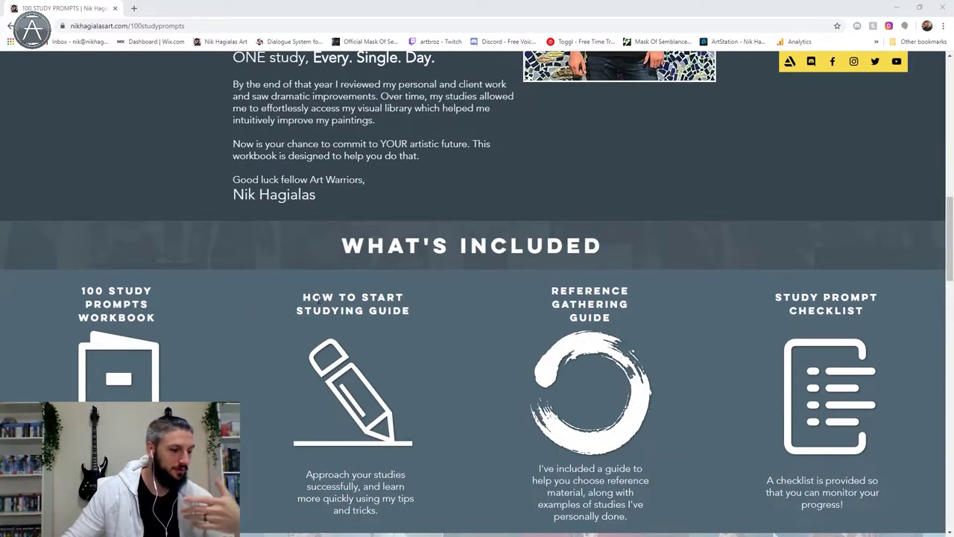
{"action": "scroll", "coordinate": [320, 303], "scroll_direction": "down", "scroll_amount": 1}
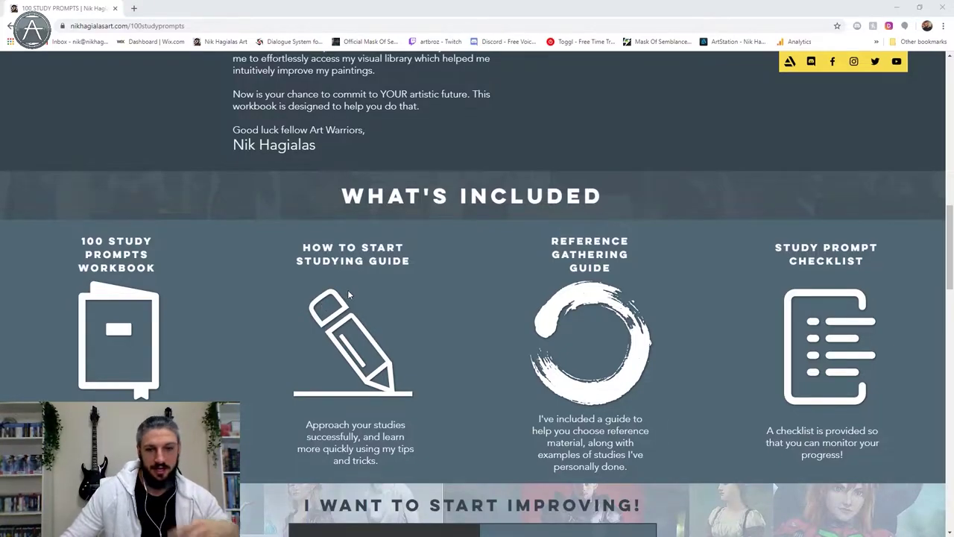
{"action": "scroll", "coordinate": [349, 295], "scroll_direction": "down", "scroll_amount": 8}
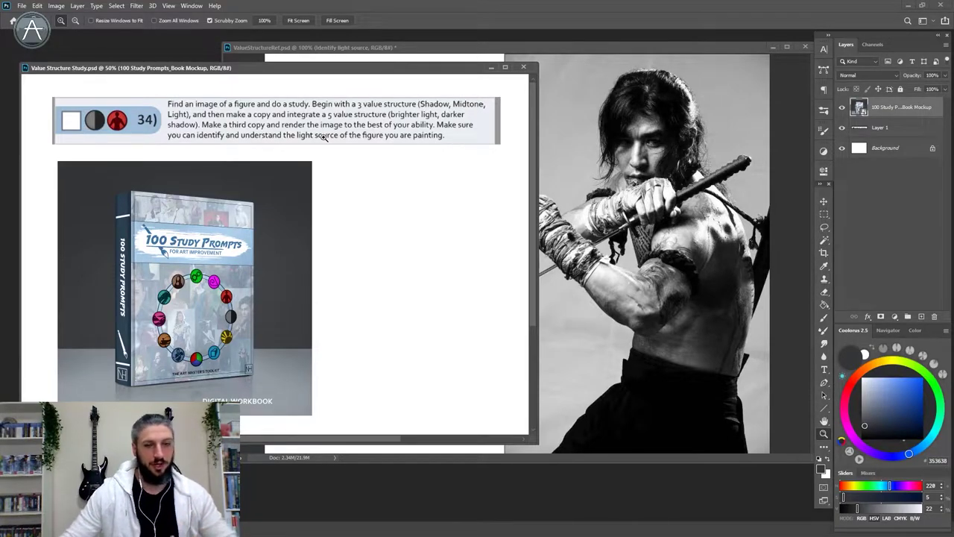
Step: Reveal Layers 2, 3 and 4 in the reference document to examine the light-source sketch and annotations beside the figure
{"action": "left_click", "coordinate": [557, 215]}
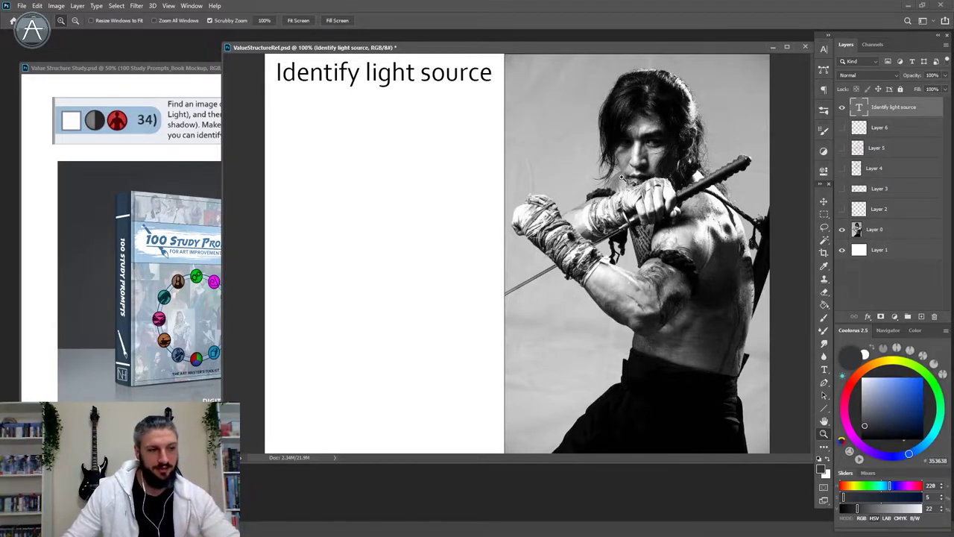
{"action": "left_click", "coordinate": [842, 208]}
{"action": "left_click", "coordinate": [843, 189]}
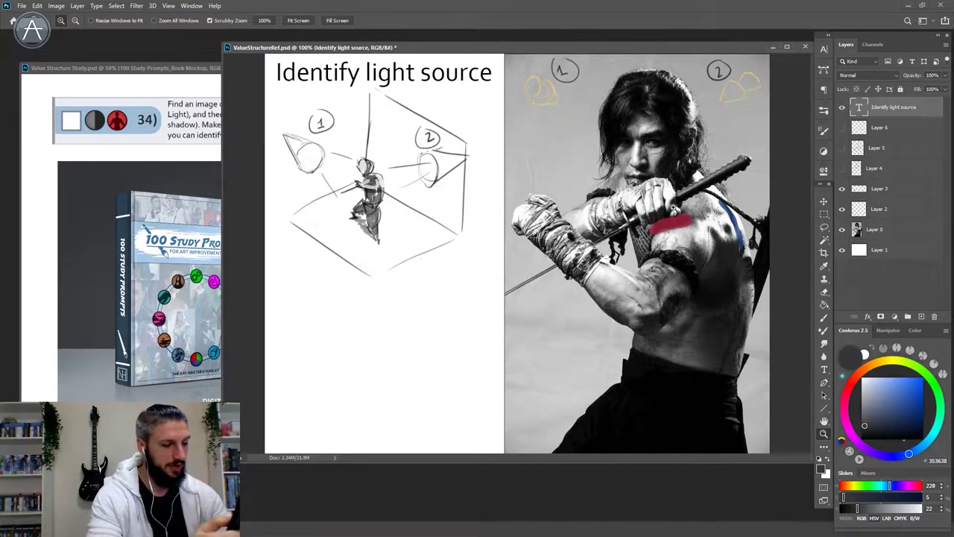
{"action": "key", "text": "b"}
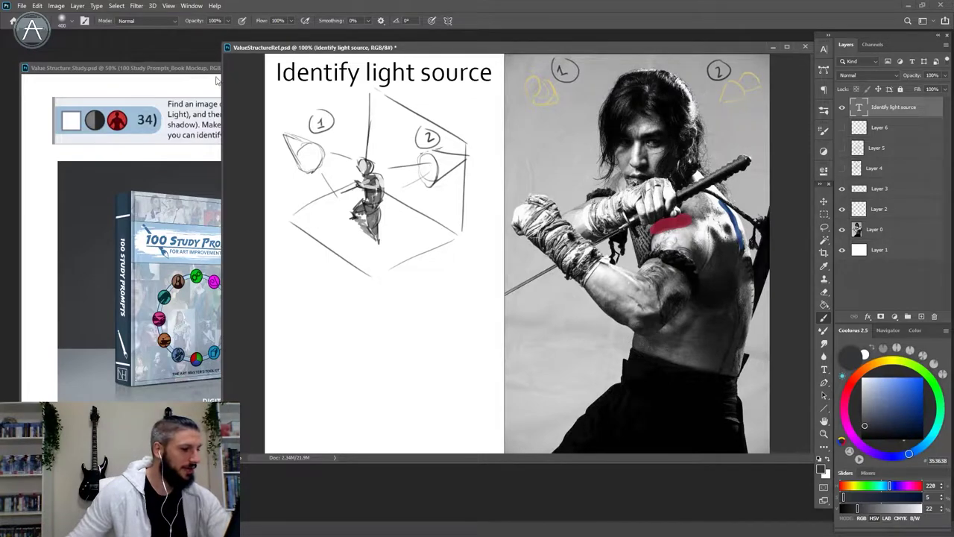
{"action": "left_click", "coordinate": [179, 95]}
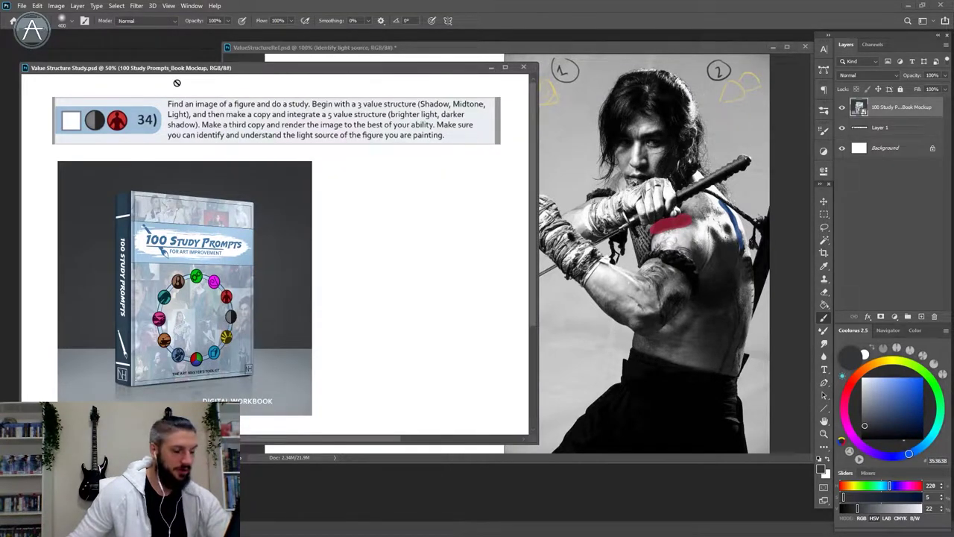
{"action": "left_click", "coordinate": [568, 161]}
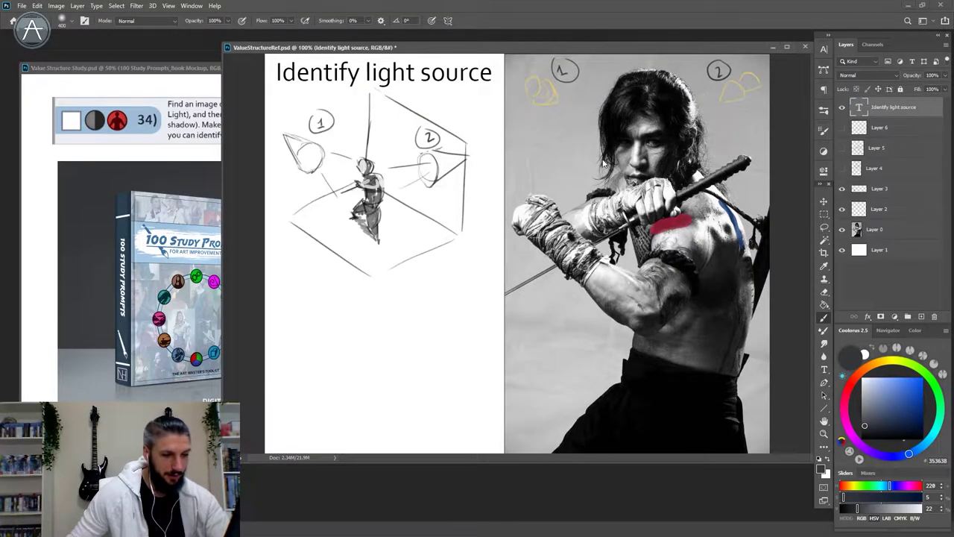
{"action": "left_click", "coordinate": [842, 167]}
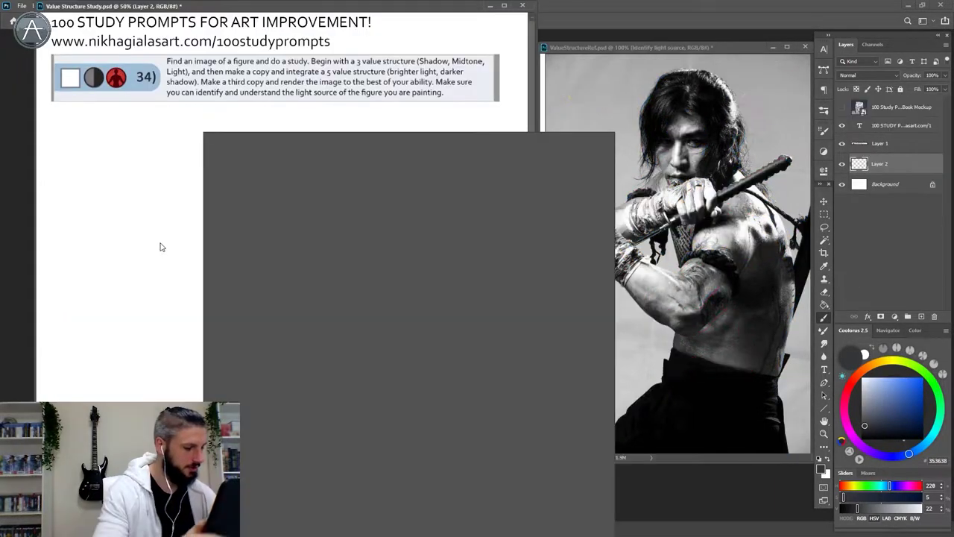
Step: Compare Sampled Brush 7 1 with the neighbouring sampled brush in test strokes, undo the strokes, and settle on Sampled Brush 7 1
{"action": "right_click", "coordinate": [186, 296]}
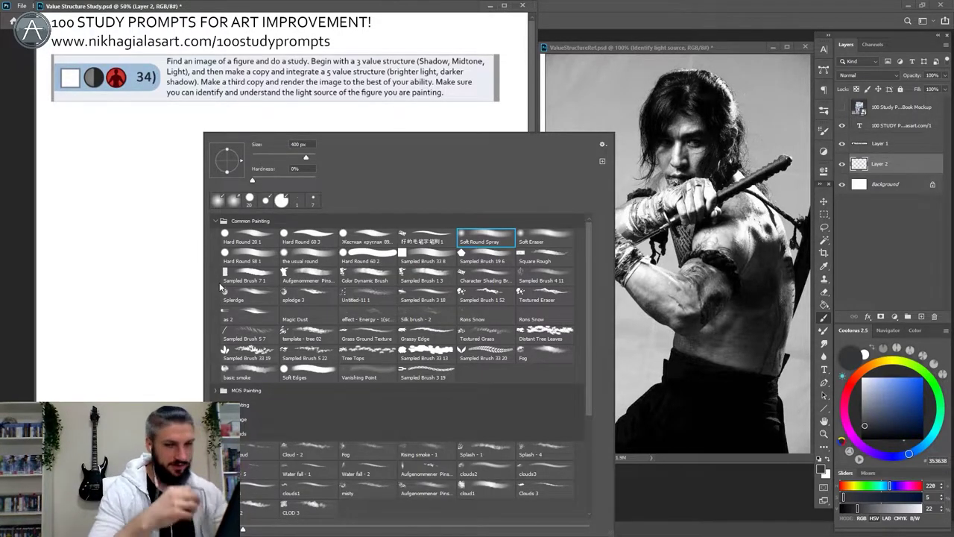
{"action": "left_click", "coordinate": [252, 273]}
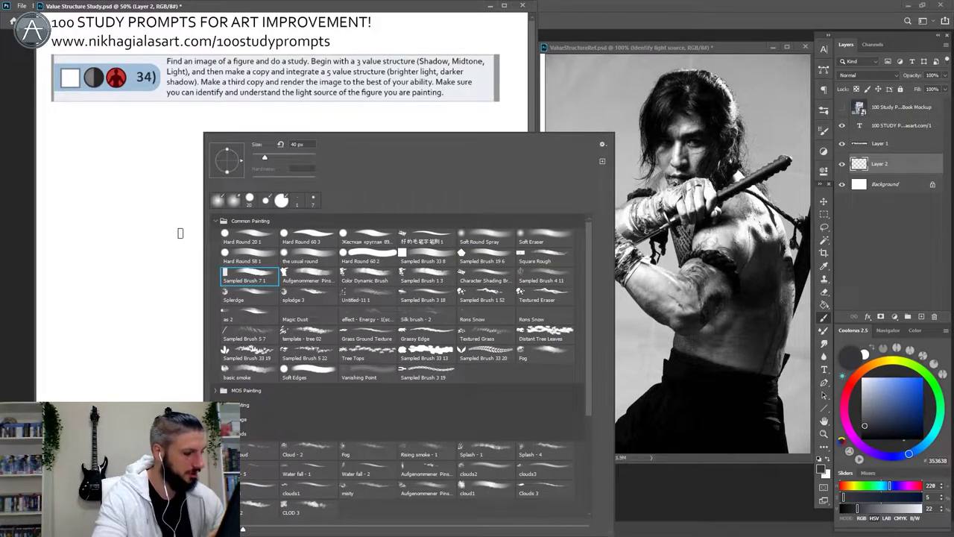
{"action": "mouse_move", "coordinate": [123, 238]}
{"action": "left_mouse_down"}
{"action": "mouse_move", "coordinate": [166, 264]}
{"action": "mouse_move", "coordinate": [66, 285]}
{"action": "left_mouse_up"}
{"action": "key", "text": "ctrl+z"}
{"action": "left_click_drag", "start_coordinate": [224, 316], "coordinate": [61, 223]}
{"action": "right_click", "coordinate": [157, 262]}
{"action": "left_click", "coordinate": [282, 279]}
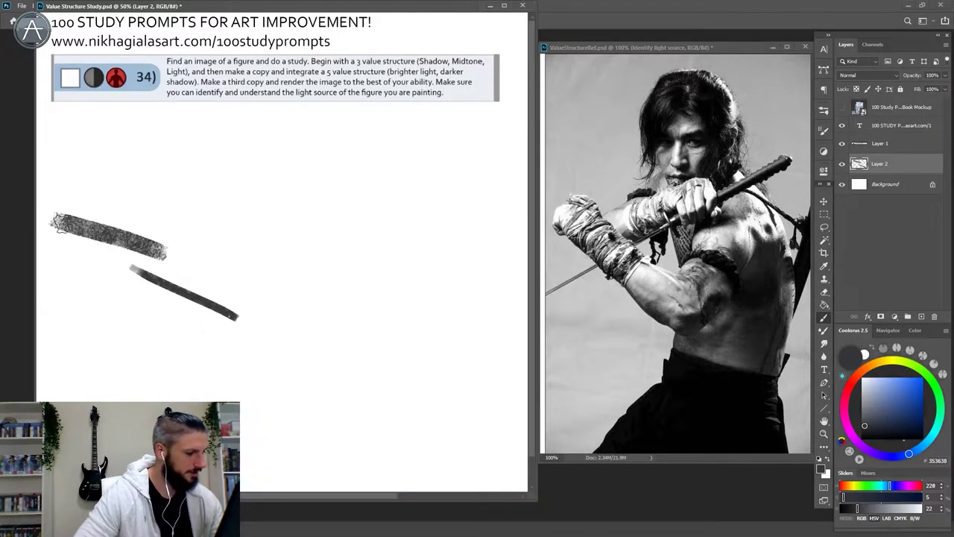
{"action": "key", "text": "ctrl+z"}
{"action": "key", "text": "ctrl+z"}
{"action": "right_click", "coordinate": [169, 262]}
{"action": "left_click", "coordinate": [222, 275]}
Step: Reposition the study document window slightly and extend its height to show more of the canvas
{"action": "left_click", "coordinate": [113, 9]}
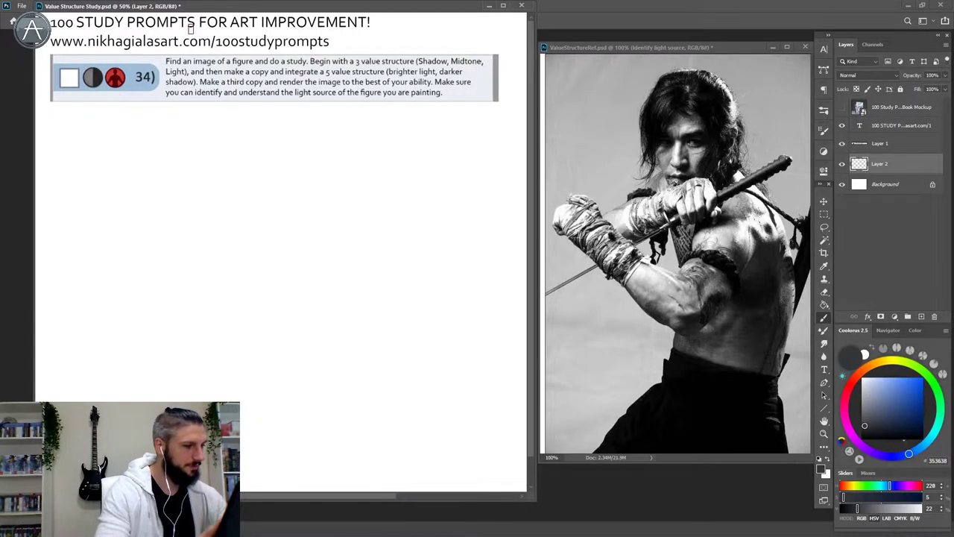
{"action": "left_click_drag", "start_coordinate": [210, 3], "coordinate": [210, 5]}
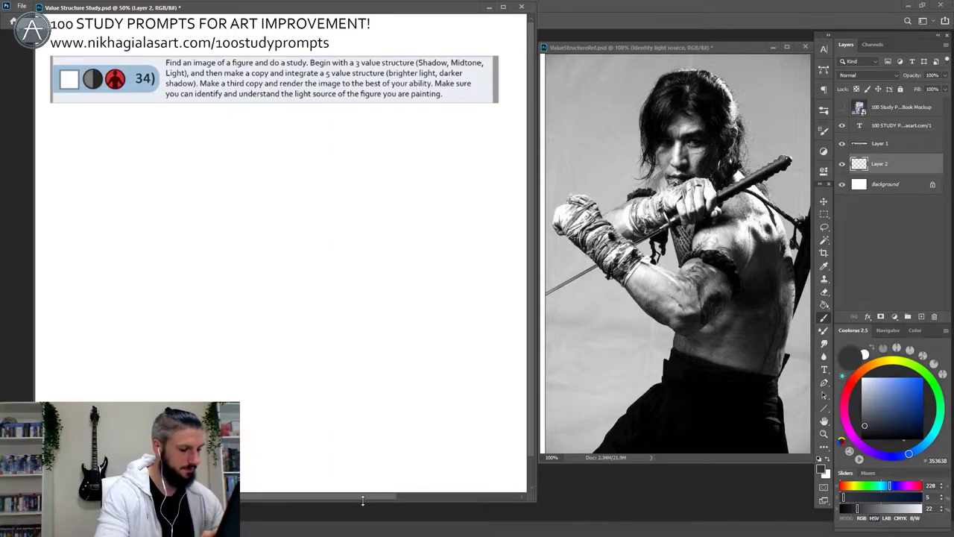
{"action": "left_click_drag", "start_coordinate": [363, 501], "coordinate": [369, 512]}
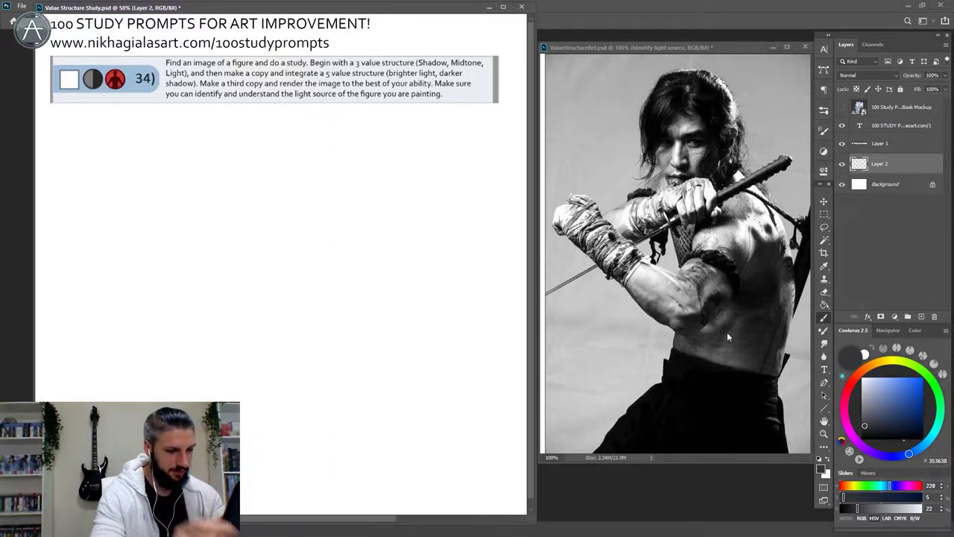
Step: Sketch the figure's head as a rough oval in grey 909090 below the prompt strip, erasing the stray construction lines
{"action": "left_click_drag", "start_coordinate": [867, 404], "coordinate": [853, 403]}
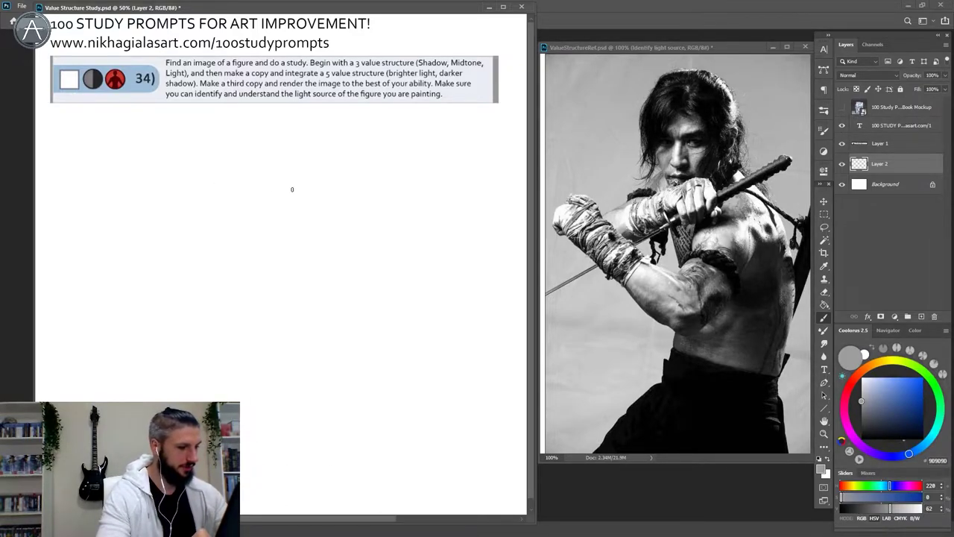
{"action": "mouse_move", "coordinate": [284, 141]}
{"action": "left_mouse_down"}
{"action": "mouse_move", "coordinate": [313, 127]}
{"action": "mouse_move", "coordinate": [233, 168]}
{"action": "left_mouse_up"}
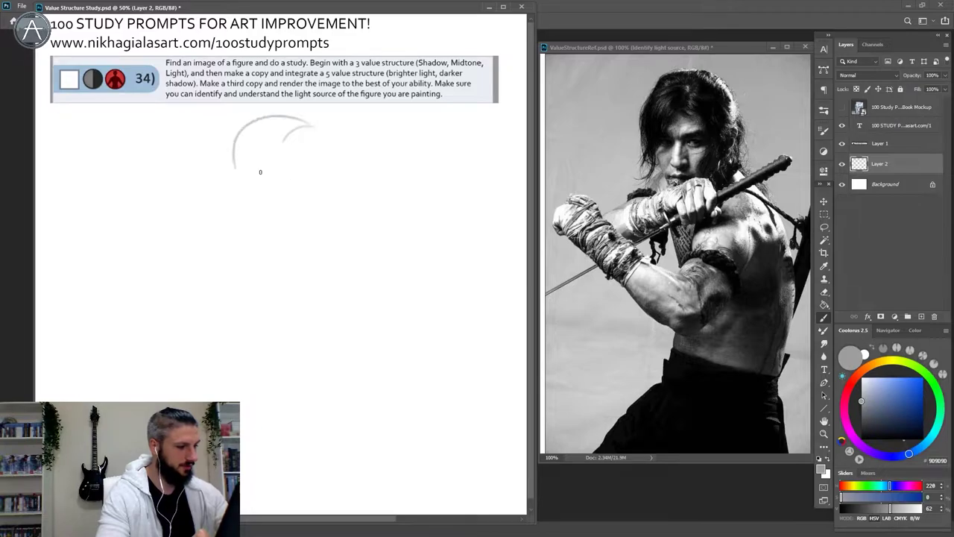
{"action": "left_click_drag", "start_coordinate": [289, 124], "coordinate": [274, 199]}
{"action": "left_click_drag", "start_coordinate": [304, 211], "coordinate": [320, 140]}
{"action": "left_click_drag", "start_coordinate": [311, 132], "coordinate": [311, 204]}
{"action": "mouse_move", "coordinate": [251, 170]}
{"action": "left_mouse_down"}
{"action": "mouse_move", "coordinate": [290, 223]}
{"action": "mouse_move", "coordinate": [263, 202]}
{"action": "left_mouse_up"}
{"action": "key", "text": "e"}
{"action": "left_click_drag", "start_coordinate": [228, 151], "coordinate": [225, 157]}
{"action": "left_click_drag", "start_coordinate": [245, 127], "coordinate": [263, 117]}
Step: Rough in the figure's neck, torso, back, shoulder and legs with loose gesture lines below the head
{"action": "key", "text": "b"}
{"action": "left_click_drag", "start_coordinate": [319, 205], "coordinate": [286, 466]}
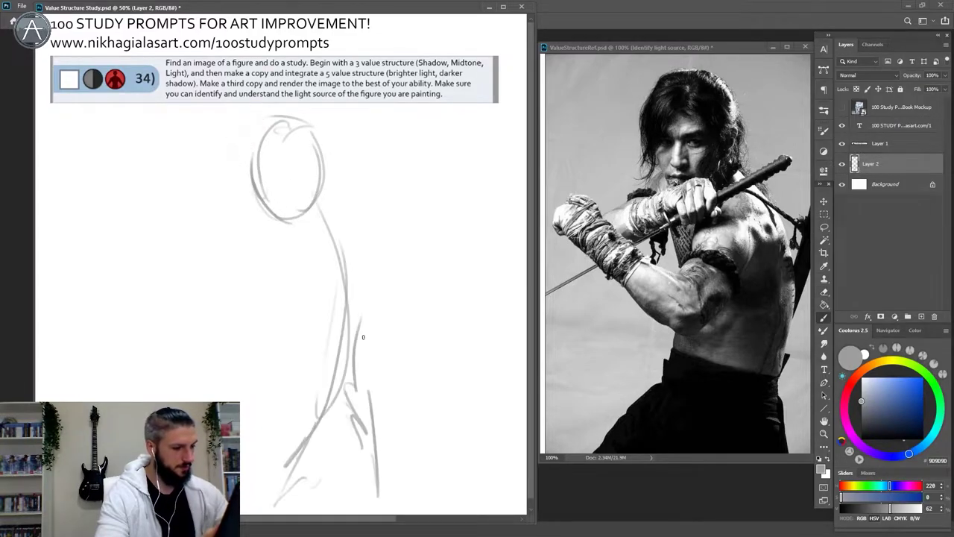
{"action": "left_click_drag", "start_coordinate": [330, 189], "coordinate": [392, 275]}
{"action": "left_click_drag", "start_coordinate": [382, 315], "coordinate": [363, 403]}
{"action": "left_click_drag", "start_coordinate": [412, 189], "coordinate": [396, 320]}
{"action": "left_click_drag", "start_coordinate": [331, 191], "coordinate": [411, 240]}
Step: Sketch the raised fist and forearm, the face's centre and brow guidelines, and the hair outline, cleaning up around the hands
{"action": "mouse_move", "coordinate": [157, 249]}
{"action": "left_mouse_down"}
{"action": "mouse_move", "coordinate": [267, 327]}
{"action": "mouse_move", "coordinate": [125, 248]}
{"action": "left_mouse_up"}
{"action": "left_click_drag", "start_coordinate": [282, 149], "coordinate": [283, 224]}
{"action": "left_click_drag", "start_coordinate": [262, 177], "coordinate": [322, 164]}
{"action": "left_click_drag", "start_coordinate": [250, 126], "coordinate": [238, 201]}
{"action": "left_click_drag", "start_coordinate": [126, 263], "coordinate": [224, 357]}
{"action": "key", "text": "e"}
{"action": "right_click", "coordinate": [161, 327]}
{"action": "key", "text": "b"}
{"action": "mouse_move", "coordinate": [291, 246]}
{"action": "left_mouse_down"}
{"action": "mouse_move", "coordinate": [194, 261]}
{"action": "mouse_move", "coordinate": [253, 261]}
{"action": "mouse_move", "coordinate": [250, 220]}
{"action": "mouse_move", "coordinate": [254, 229]}
{"action": "left_mouse_up"}
{"action": "left_click_drag", "start_coordinate": [246, 217], "coordinate": [250, 218]}
Step: Enlarge the figure sketch slightly with Free Transform
{"action": "key", "text": "ctrl+t"}
{"action": "left_click_drag", "start_coordinate": [224, 106], "coordinate": [204, 85]}
{"action": "key", "text": "Return"}
Step: Draw the far forearm, waistline, side of the back and hip, then erase the excess lines inside the front leg
{"action": "key", "text": "b"}
{"action": "left_click_drag", "start_coordinate": [257, 231], "coordinate": [181, 261]}
{"action": "left_click_drag", "start_coordinate": [287, 399], "coordinate": [376, 430]}
{"action": "left_click_drag", "start_coordinate": [375, 290], "coordinate": [394, 329]}
{"action": "left_click_drag", "start_coordinate": [281, 406], "coordinate": [258, 441]}
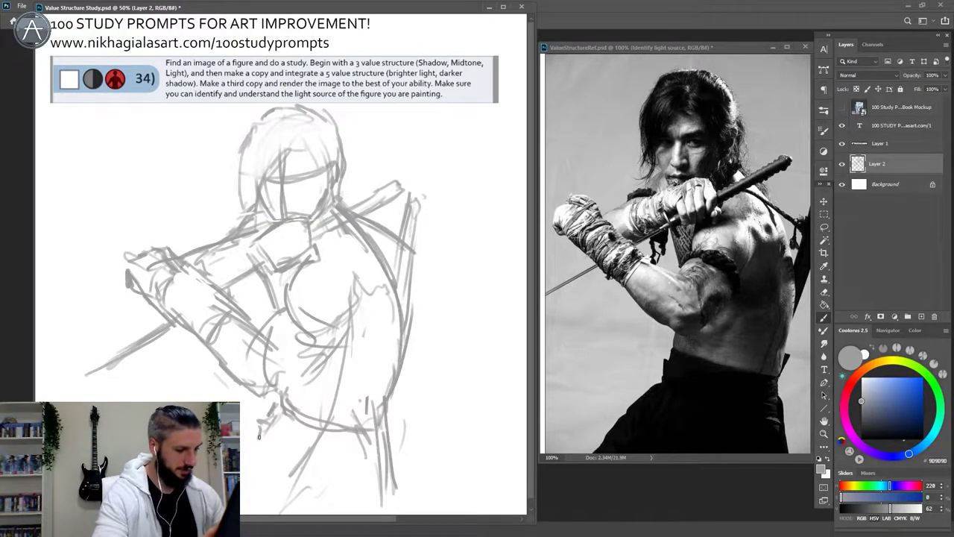
{"action": "key", "text": "e"}
{"action": "left_click_drag", "start_coordinate": [316, 444], "coordinate": [289, 484]}
Step: Lasso the crossed arms of the sketch and shift them slightly up and away from the torso
{"action": "key", "text": "l"}
{"action": "left_click_drag", "start_coordinate": [257, 274], "coordinate": [375, 315]}
{"action": "left_click_drag", "start_coordinate": [265, 388], "coordinate": [254, 379]}
{"action": "key", "text": "ctrl+d"}
{"action": "left_click_drag", "start_coordinate": [172, 250], "coordinate": [254, 379]}
{"action": "key", "text": "ctrl+t"}
{"action": "left_click_drag", "start_coordinate": [117, 240], "coordinate": [124, 219]}
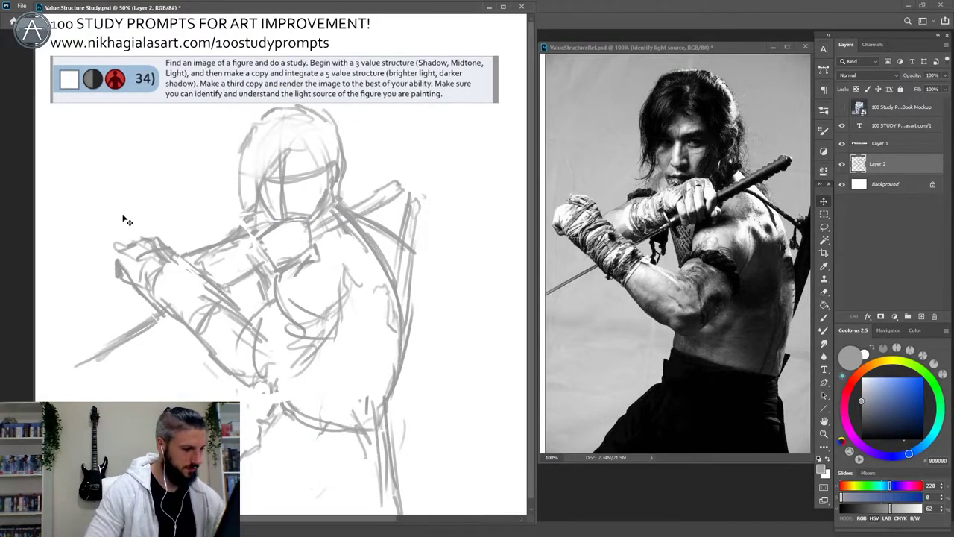
{"action": "key", "text": "Return"}
Step: Redraw the elbow, sword blade and hip, erase the lines behind the shoulder, and add the scabbard on the figure's back
{"action": "key", "text": "b"}
{"action": "left_click_drag", "start_coordinate": [306, 350], "coordinate": [267, 391]}
{"action": "left_click_drag", "start_coordinate": [170, 312], "coordinate": [56, 384]}
{"action": "left_click_drag", "start_coordinate": [261, 253], "coordinate": [249, 232]}
{"action": "key", "text": "e"}
{"action": "mouse_move", "coordinate": [313, 228]}
{"action": "left_mouse_down"}
{"action": "mouse_move", "coordinate": [391, 185]}
{"action": "mouse_move", "coordinate": [410, 291]}
{"action": "left_mouse_up"}
{"action": "key", "text": "b"}
{"action": "mouse_move", "coordinate": [438, 208]}
{"action": "left_mouse_down"}
{"action": "mouse_move", "coordinate": [404, 310]}
{"action": "mouse_move", "coordinate": [412, 320]}
{"action": "left_mouse_up"}
{"action": "left_click_drag", "start_coordinate": [276, 381], "coordinate": [245, 438]}
Step: Shrink the figure sketch slightly with Free Transform and move the reference window lower beside the study
{"action": "left_click_drag", "start_coordinate": [576, 51], "coordinate": [576, 67]}
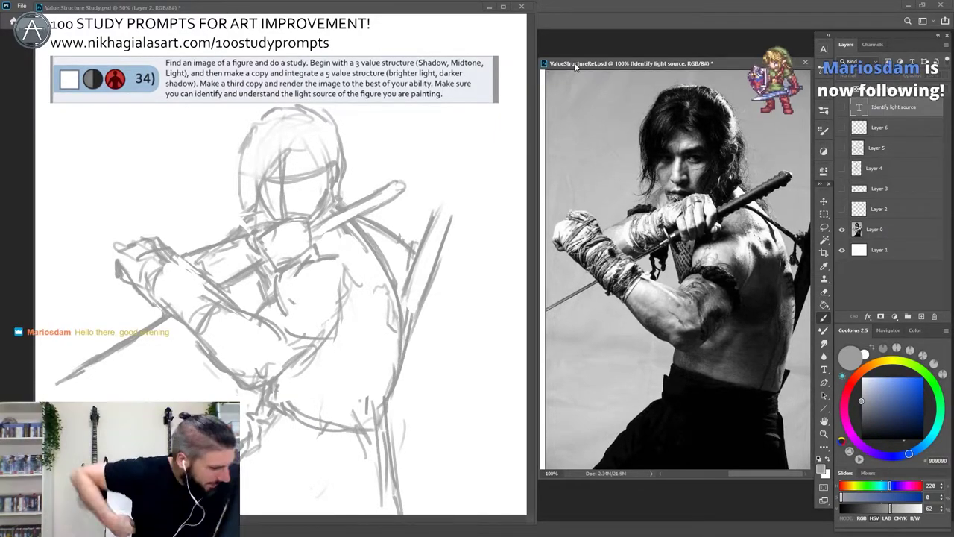
{"action": "left_click", "coordinate": [298, 7]}
{"action": "key", "text": "ctrl+t"}
{"action": "left_click_drag", "start_coordinate": [55, 103], "coordinate": [76, 119]}
{"action": "left_click_drag", "start_coordinate": [298, 261], "coordinate": [305, 249]}
{"action": "key", "text": "Return"}
{"action": "left_click_drag", "start_coordinate": [565, 65], "coordinate": [568, 95]}
{"action": "left_click", "coordinate": [305, 163]}
Step: Refine the head by drawing the facial features, jaw and hair outline, and restate the far shoulder line
{"action": "key", "text": "l"}
{"action": "left_click_drag", "start_coordinate": [261, 151], "coordinate": [253, 152]}
{"action": "key", "text": "ctrl+d"}
{"action": "key", "text": "e"}
{"action": "key", "text": "b"}
{"action": "left_click_drag", "start_coordinate": [312, 187], "coordinate": [298, 213]}
{"action": "left_click_drag", "start_coordinate": [326, 108], "coordinate": [352, 153]}
{"action": "left_click_drag", "start_coordinate": [209, 240], "coordinate": [261, 215]}
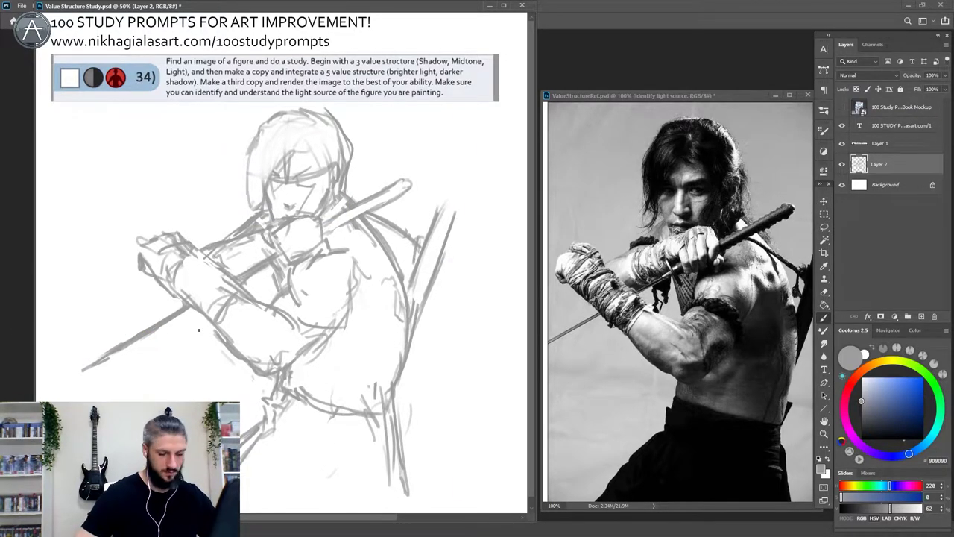
Step: Nudge the sketch down on its canvas, then reposition the reference window and the Layer 0 photo within it
{"action": "key", "text": "v"}
{"action": "left_click_drag", "start_coordinate": [298, 261], "coordinate": [299, 266]}
{"action": "left_click_drag", "start_coordinate": [671, 96], "coordinate": [661, 92]}
{"action": "left_click", "coordinate": [875, 226]}
{"action": "left_click_drag", "start_coordinate": [671, 261], "coordinate": [664, 260]}
Step: Draw the scabbard's end cap and lower edge behind the back, and strengthen the outer hip and leg line
{"action": "key", "text": "b"}
{"action": "left_click_drag", "start_coordinate": [447, 217], "coordinate": [466, 235]}
{"action": "left_click_drag", "start_coordinate": [441, 227], "coordinate": [410, 297]}
{"action": "left_click_drag", "start_coordinate": [402, 391], "coordinate": [392, 457]}
Step: Clean up and redraw the near shoulder, upper arm and elbow contours, erasing the excess lines along the forearm
{"action": "key", "text": "e"}
{"action": "left_click_drag", "start_coordinate": [290, 274], "coordinate": [288, 307]}
{"action": "key", "text": "b"}
{"action": "left_click_drag", "start_coordinate": [307, 267], "coordinate": [300, 297]}
{"action": "left_click_drag", "start_coordinate": [363, 275], "coordinate": [355, 310]}
{"action": "left_click_drag", "start_coordinate": [335, 333], "coordinate": [301, 365]}
{"action": "key", "text": "e"}
{"action": "left_click_drag", "start_coordinate": [253, 373], "coordinate": [215, 334]}
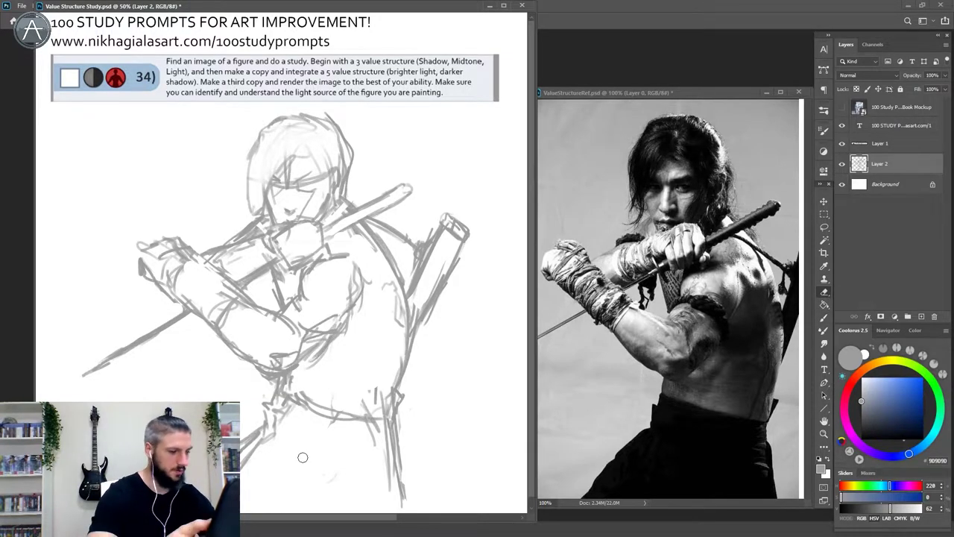
Step: Darken the sketch lines on Layer 2 with a Levels adjustment
{"action": "key", "text": "ctrl+l"}
{"action": "left_click_drag", "start_coordinate": [798, 233], "coordinate": [815, 233]}
{"action": "left_click", "coordinate": [893, 141]}
Step: Add a new layer directly above the Background and paint a dark 292929 shadow swatch in the empty area beside the head
{"action": "left_click", "coordinate": [885, 184]}
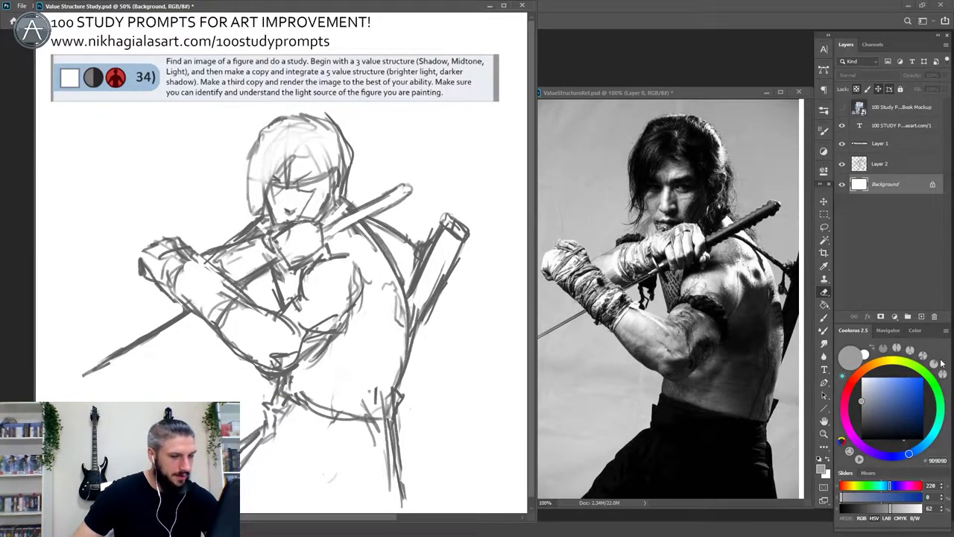
{"action": "left_click", "coordinate": [922, 317]}
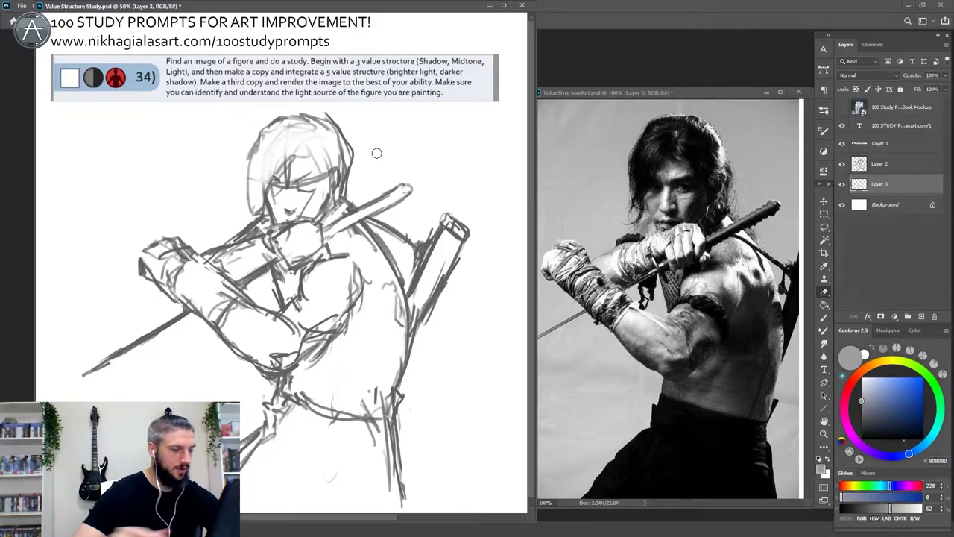
{"action": "key", "text": "b"}
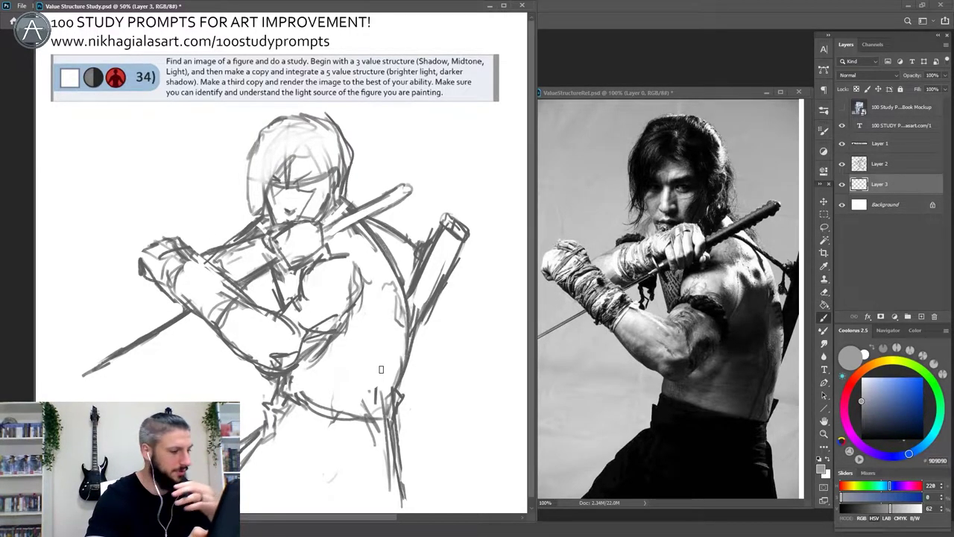
{"action": "left_click_drag", "start_coordinate": [866, 426], "coordinate": [837, 426]}
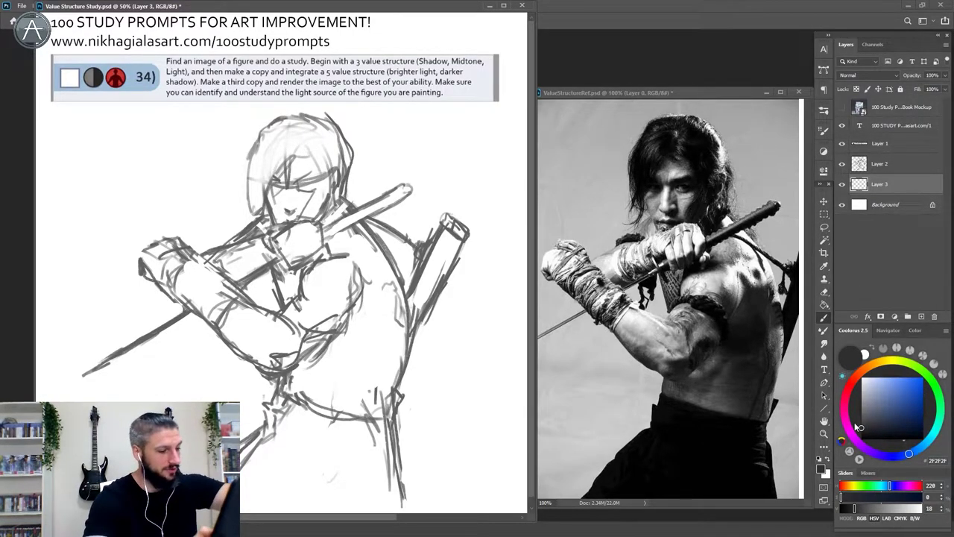
{"action": "left_click_drag", "start_coordinate": [860, 434], "coordinate": [859, 427]}
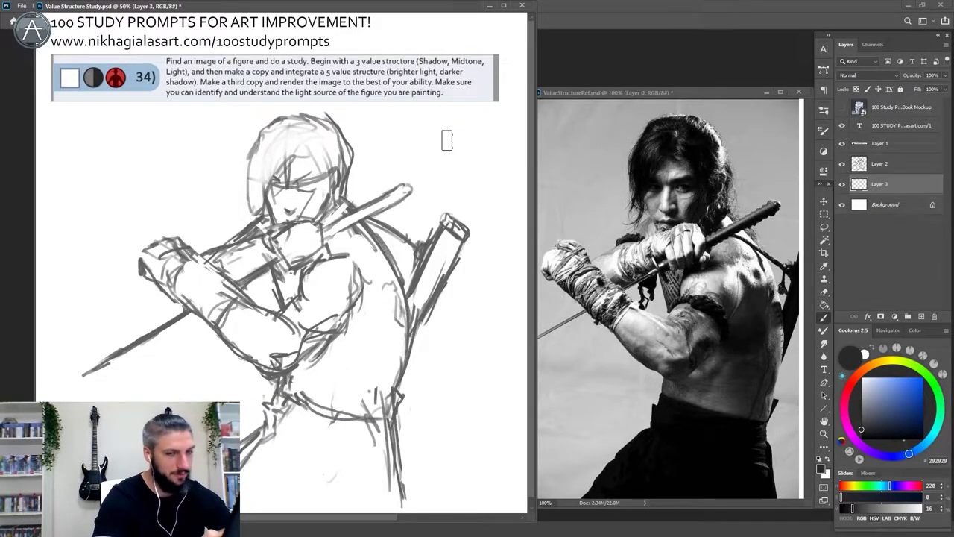
{"action": "mouse_move", "coordinate": [440, 135]}
{"action": "left_mouse_down"}
{"action": "mouse_move", "coordinate": [441, 145]}
{"action": "mouse_move", "coordinate": [438, 127]}
{"action": "left_mouse_up"}
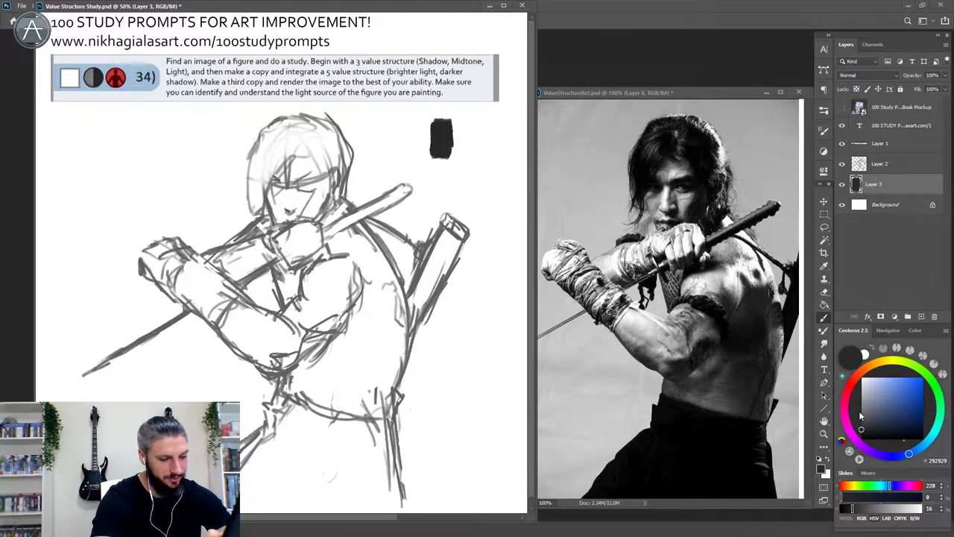
Step: Paint a midtone swatch in grey 585858 next to the dark shadow swatch
{"action": "left_click", "coordinate": [861, 421]}
{"action": "left_click", "coordinate": [860, 418]}
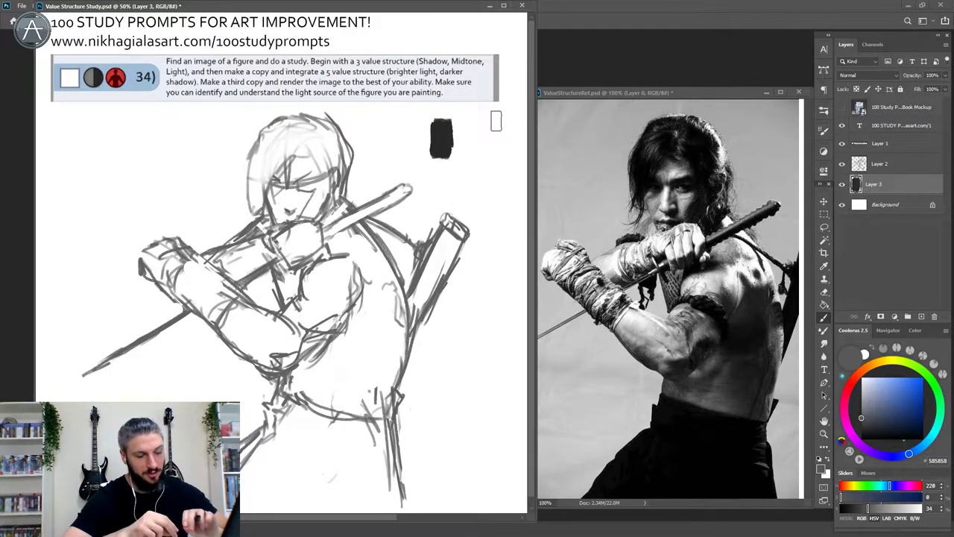
{"action": "left_click_drag", "start_coordinate": [496, 120], "coordinate": [477, 143]}
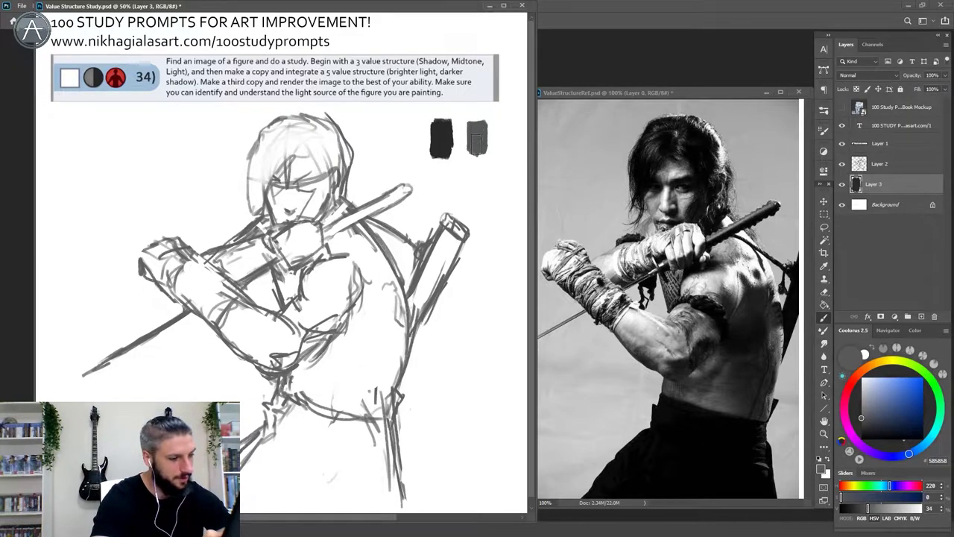
Step: Repaint the midtone swatch beside the dark swatch in the lighter grey 707070
{"action": "left_click", "coordinate": [861, 412]}
{"action": "mouse_move", "coordinate": [466, 123]}
{"action": "left_mouse_down"}
{"action": "mouse_move", "coordinate": [476, 153]}
{"action": "mouse_move", "coordinate": [468, 121]}
{"action": "left_mouse_up"}
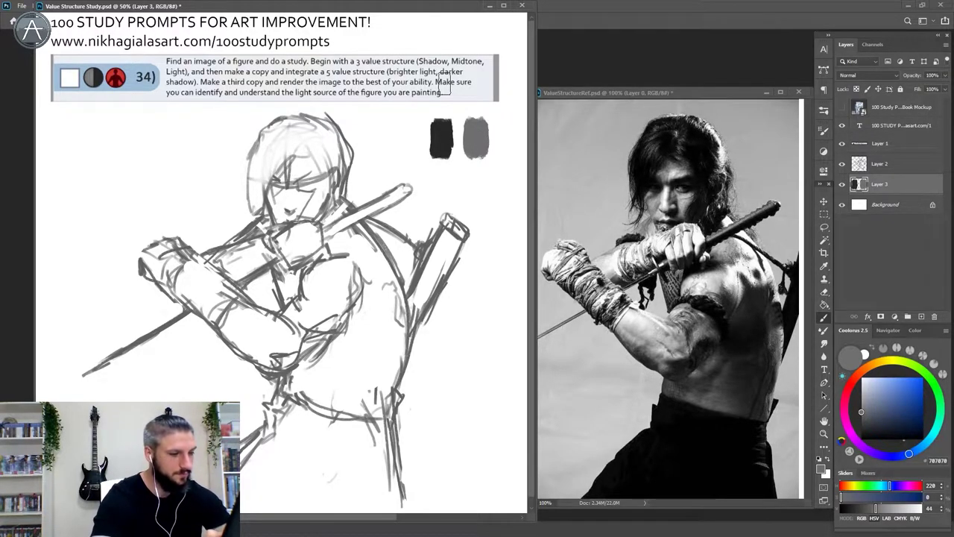
Step: Fill the Background layer with light grey C8C8C8 after a first fill with ADADAD
{"action": "left_click", "coordinate": [874, 211]}
{"action": "key", "text": "g"}
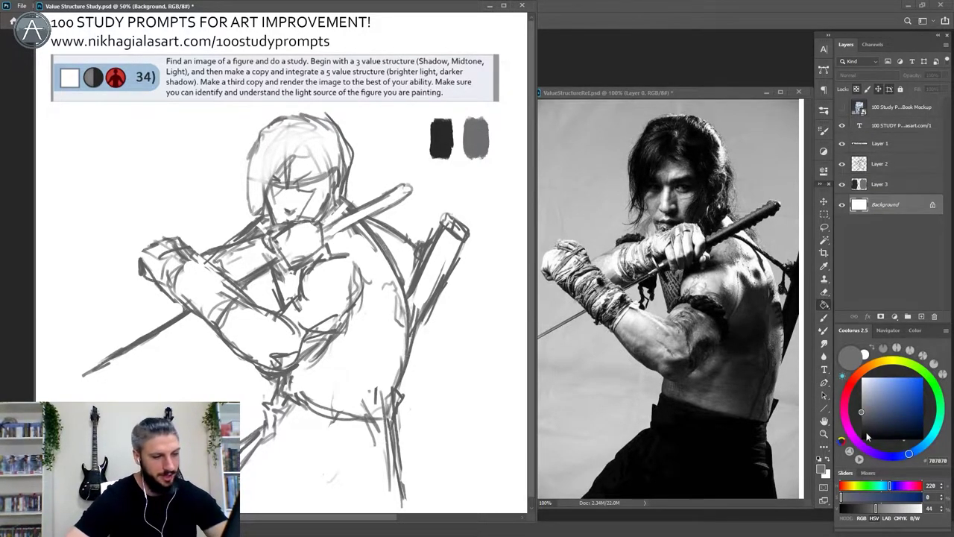
{"action": "left_click", "coordinate": [861, 396]}
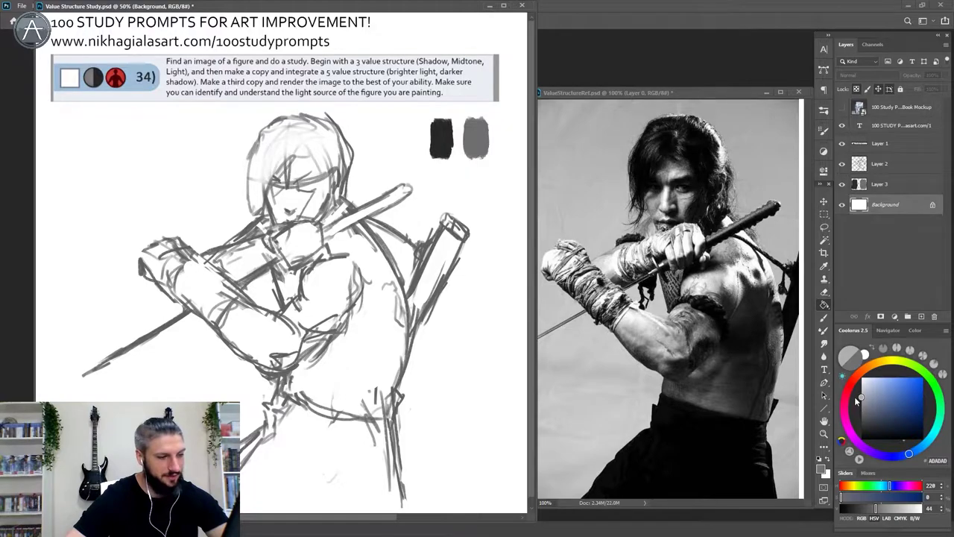
{"action": "left_click", "coordinate": [166, 195]}
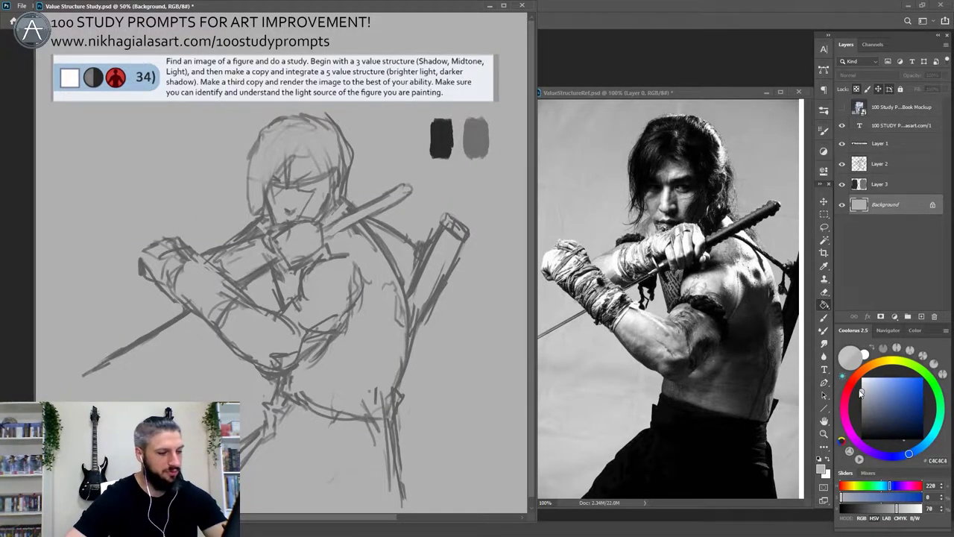
{"action": "left_click", "coordinate": [861, 391]}
{"action": "left_click", "coordinate": [236, 129]}
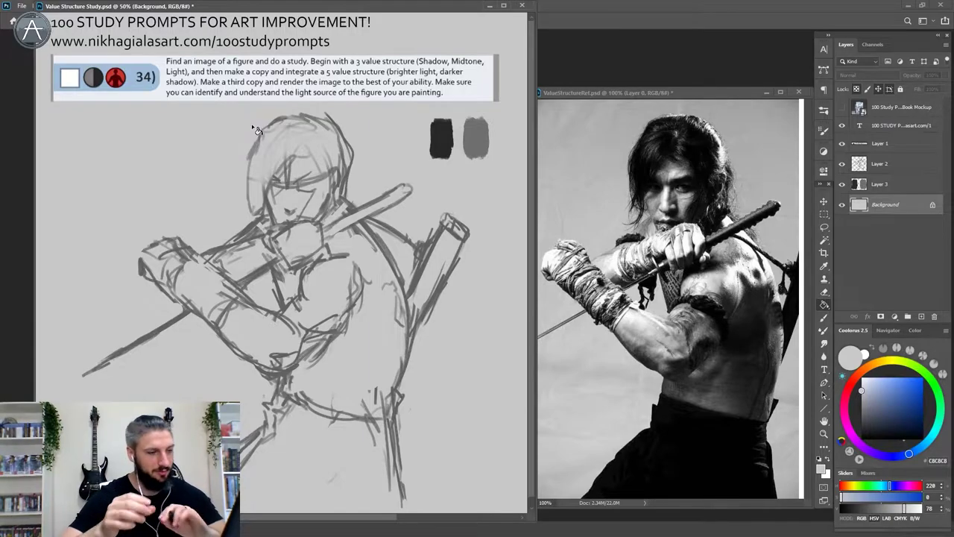
Step: Paint a light E6E6E6 swatch beside the midtone swatch on Layer 3 and shift the swatch row toward the head
{"action": "left_click", "coordinate": [880, 184]}
{"action": "key", "text": "b"}
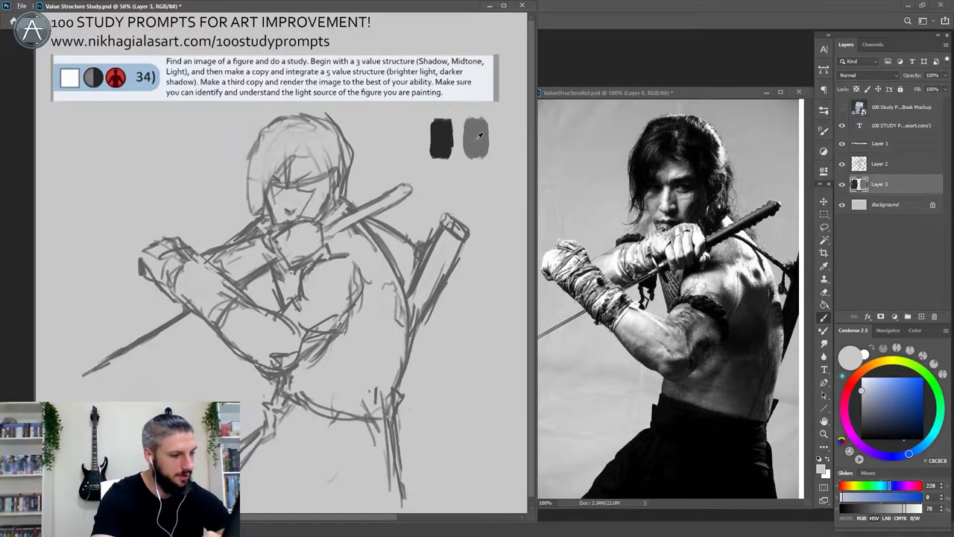
{"action": "left_click", "coordinate": [477, 136], "text": "alt"}
{"action": "left_click", "coordinate": [861, 385]}
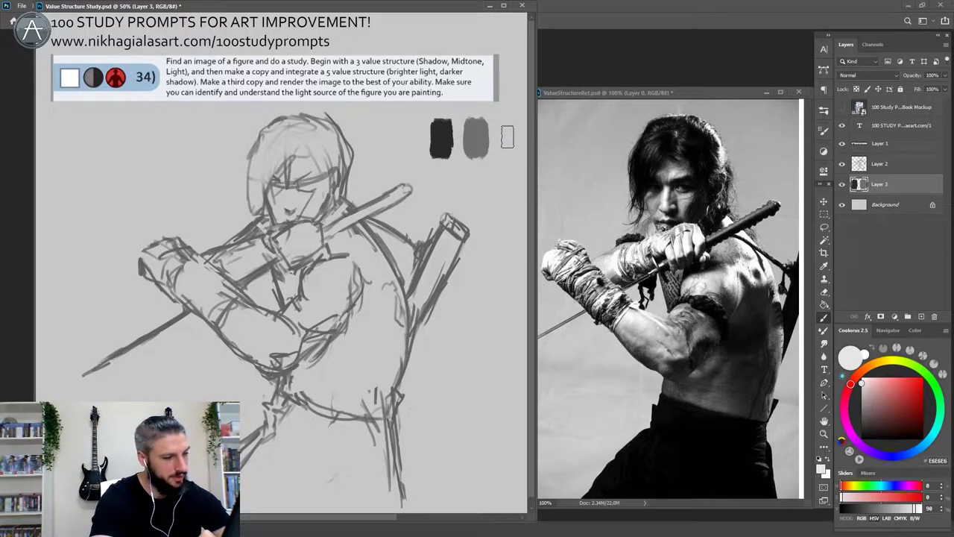
{"action": "left_click_drag", "start_coordinate": [504, 125], "coordinate": [511, 143]}
{"action": "key", "text": "v"}
{"action": "left_click_drag", "start_coordinate": [419, 138], "coordinate": [395, 138]}
{"action": "key", "text": "b"}
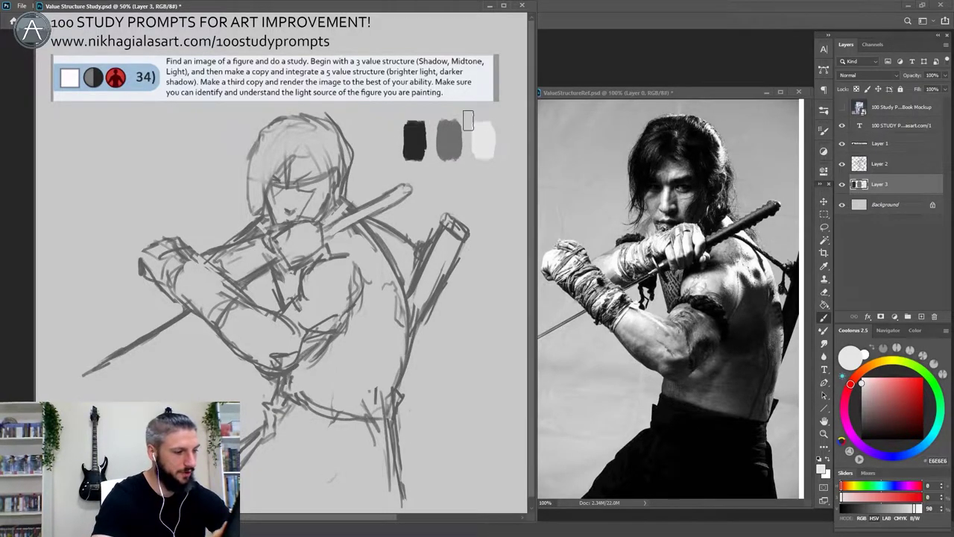
Step: Paint a near-white F8F8F8 swatch at the light end of the 5V row
{"action": "left_click", "coordinate": [907, 393]}
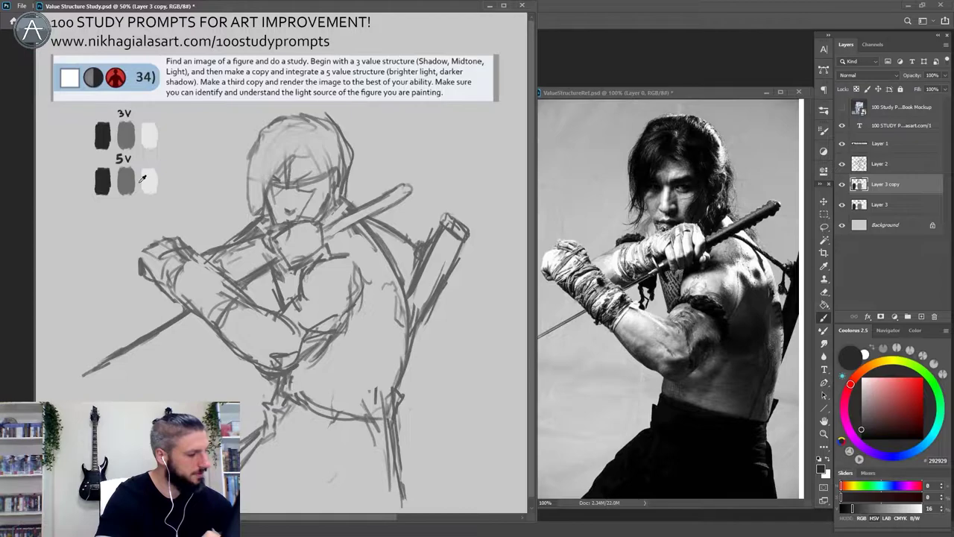
{"action": "key", "text": "x"}
{"action": "left_click", "coordinate": [862, 383]}
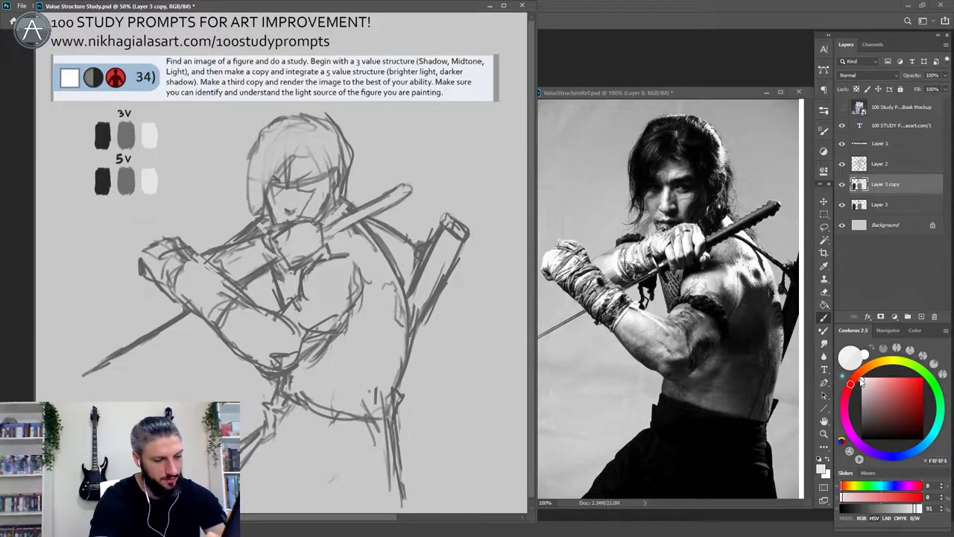
{"action": "left_click_drag", "start_coordinate": [862, 382], "coordinate": [861, 378]}
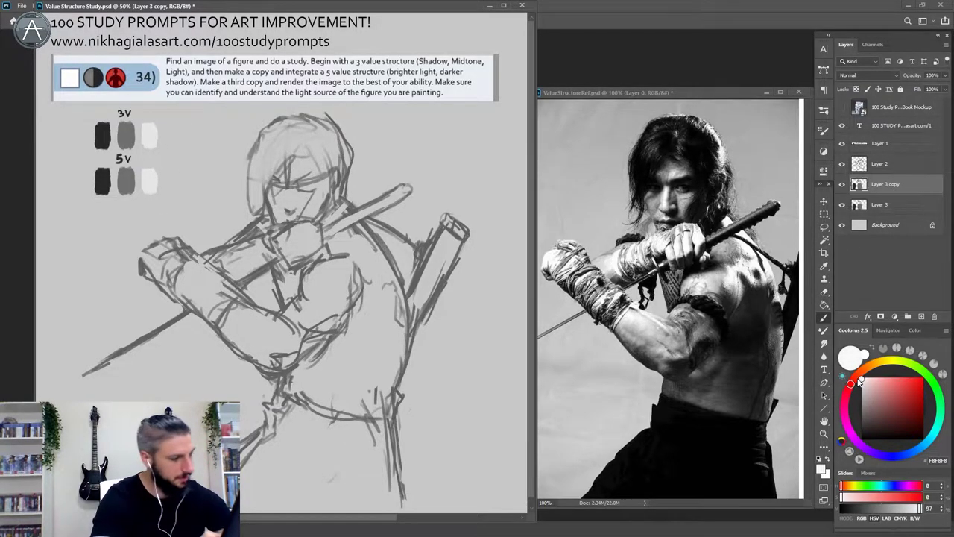
{"action": "left_click", "coordinate": [173, 182]}
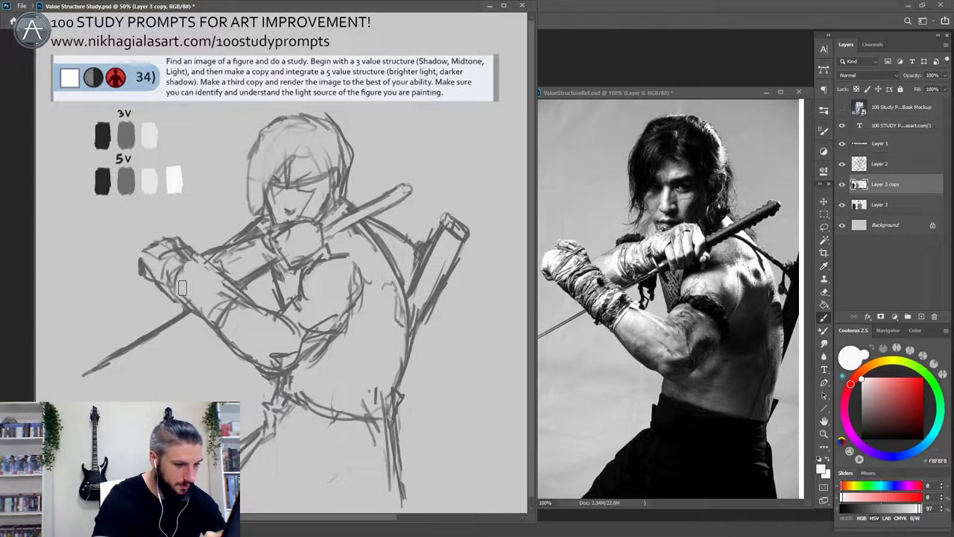
Step: Select the dark and midtone swatches of the 5V row and move them outward to open a gap before the light swatches
{"action": "key", "text": "m"}
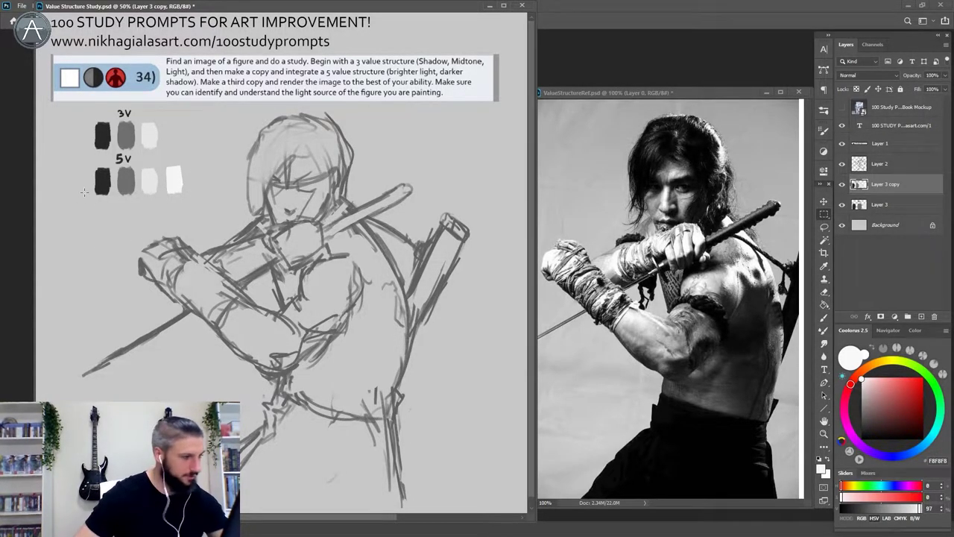
{"action": "left_click_drag", "start_coordinate": [82, 168], "coordinate": [113, 200]}
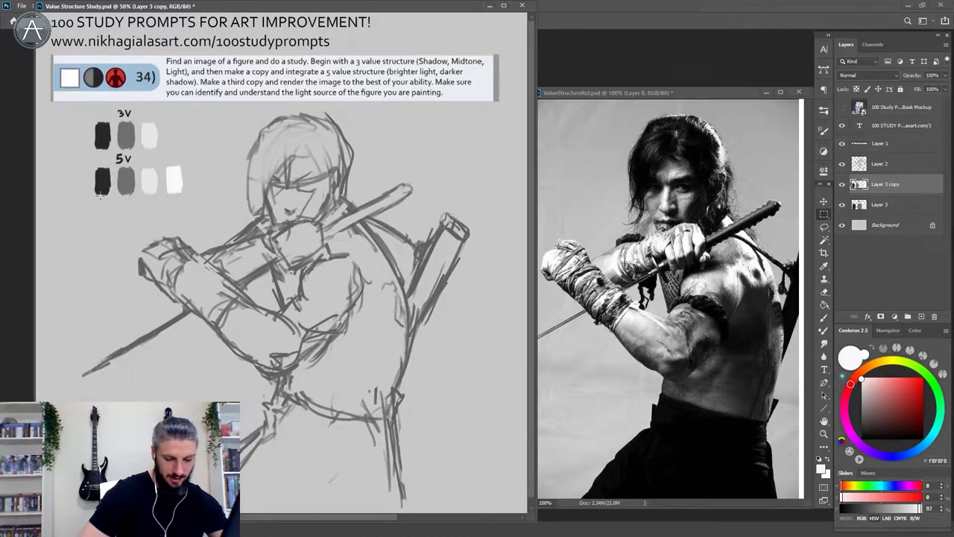
{"action": "left_click_drag", "start_coordinate": [83, 166], "coordinate": [80, 187]}
{"action": "key", "text": "v"}
{"action": "key", "text": "ctrl+d"}
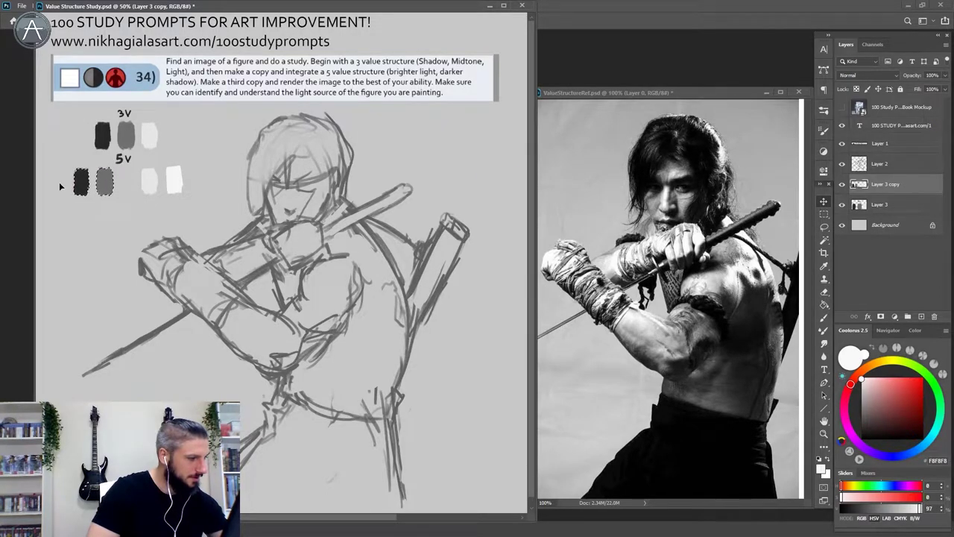
{"action": "key", "text": "b"}
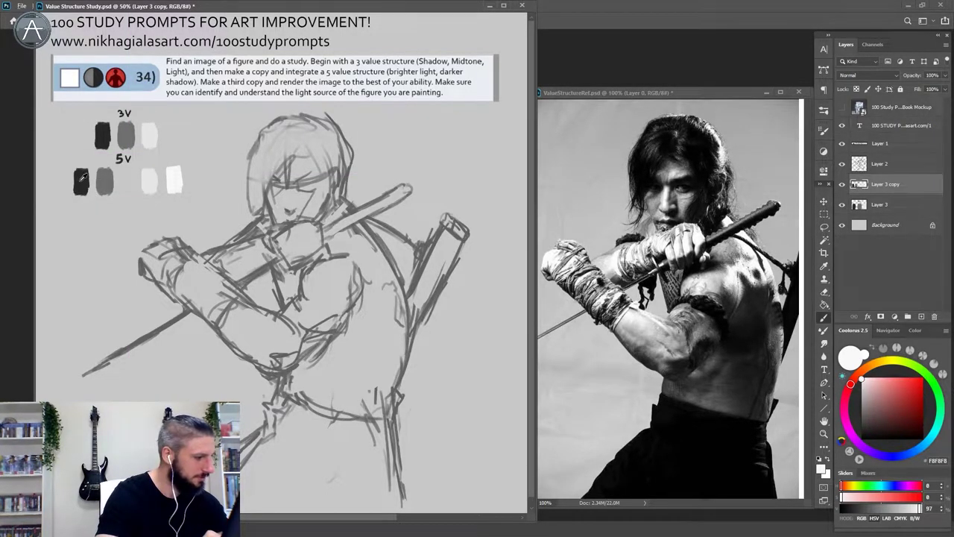
{"action": "left_click", "coordinate": [82, 177], "text": "alt"}
{"action": "mouse_move", "coordinate": [364, 306]}
{"action": "left_mouse_down"}
{"action": "mouse_move", "coordinate": [351, 336]}
{"action": "mouse_move", "coordinate": [373, 327]}
{"action": "mouse_move", "coordinate": [355, 339]}
{"action": "left_mouse_up"}
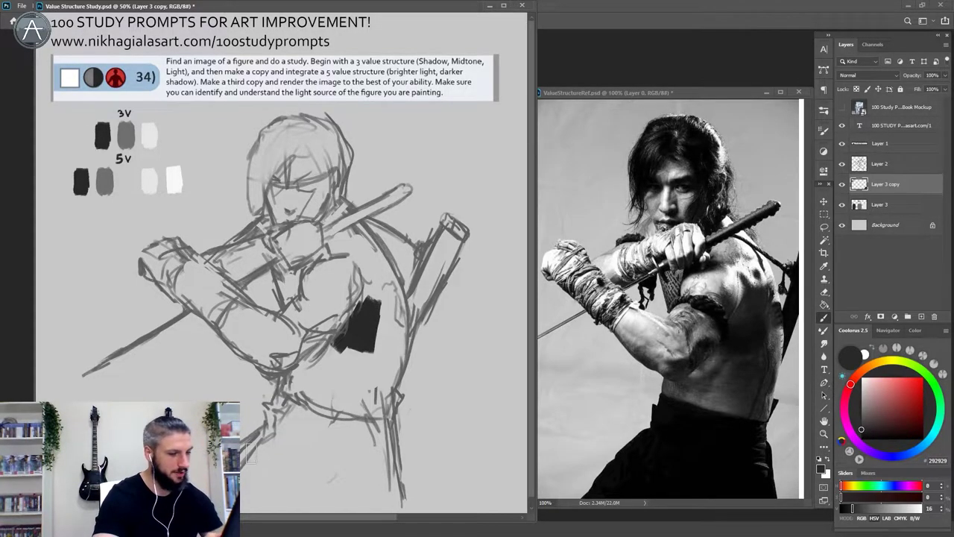
{"action": "key", "text": "ctrl+z"}
{"action": "mouse_move", "coordinate": [323, 160]}
{"action": "left_mouse_down"}
{"action": "mouse_move", "coordinate": [328, 150]}
{"action": "mouse_move", "coordinate": [312, 129]}
{"action": "left_mouse_up"}
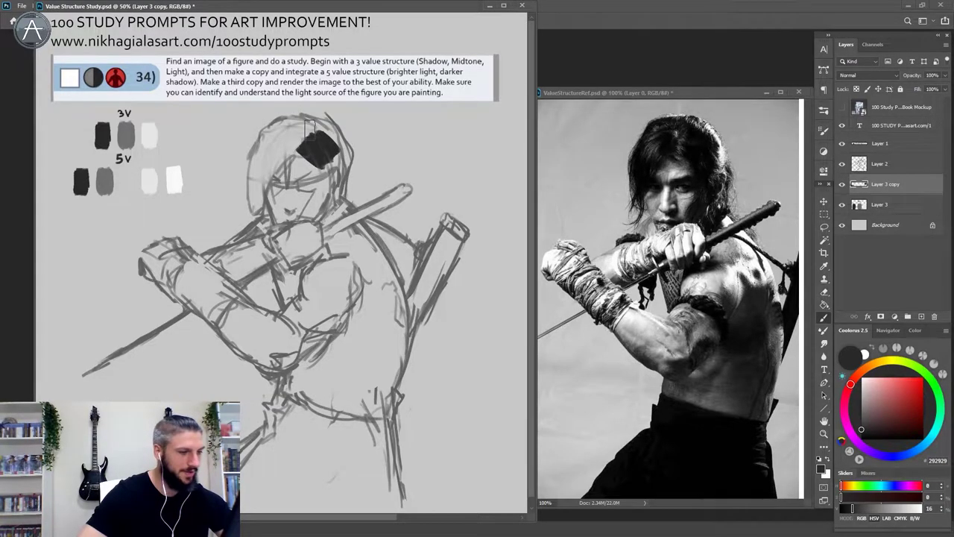
{"action": "key", "text": "ctrl+z"}
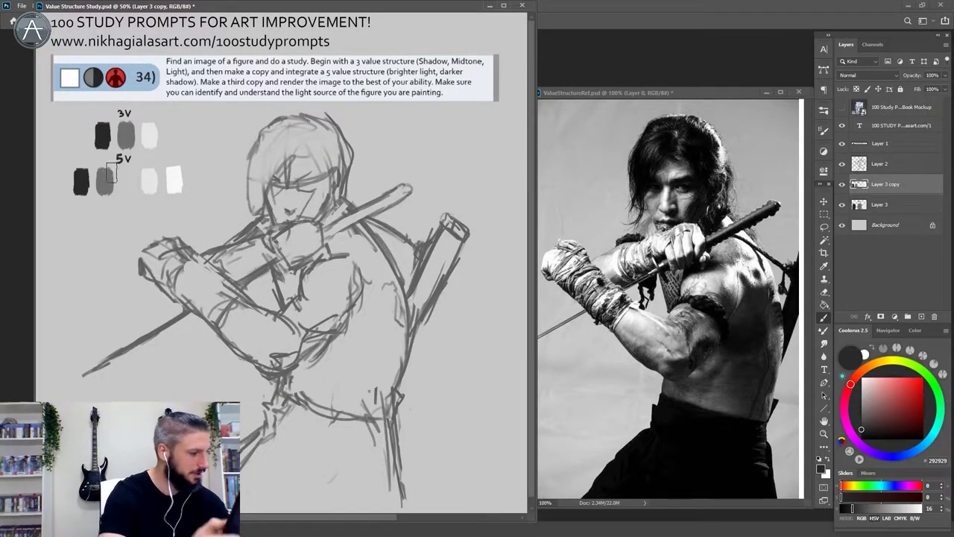
Step: Paint a 939393 grey swatch in the gap between the midtone and light swatches of the 5V row
{"action": "left_click", "coordinate": [105, 179], "text": "alt"}
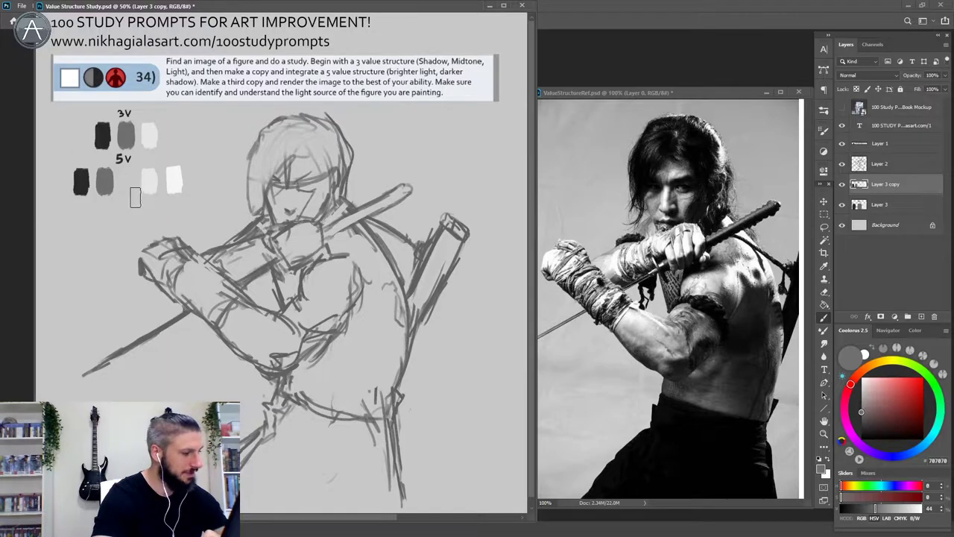
{"action": "left_click", "coordinate": [861, 403]}
{"action": "left_click_drag", "start_coordinate": [124, 179], "coordinate": [124, 185]}
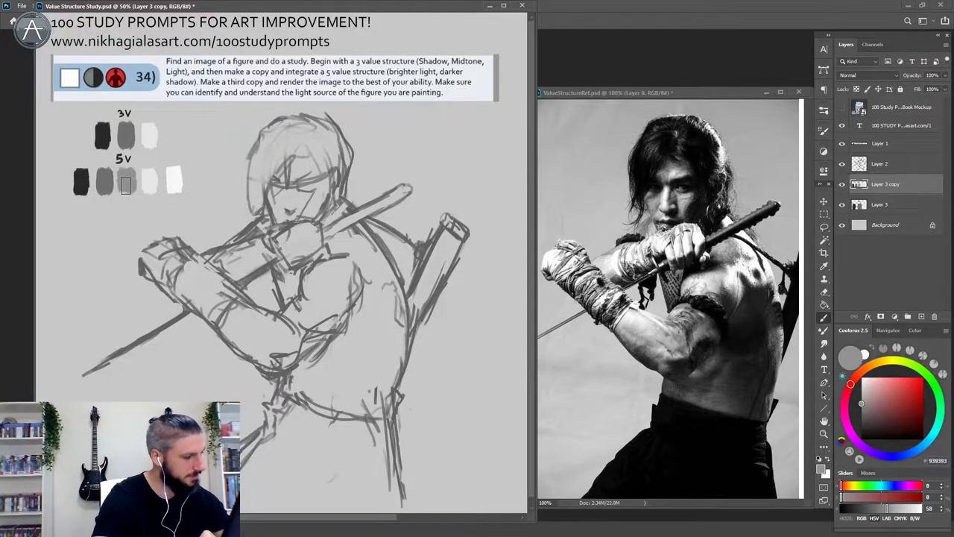
Step: Sample the five swatches of the 5V row in order from darkest to lightest to check their values
{"action": "left_click", "coordinate": [85, 178], "text": "alt"}
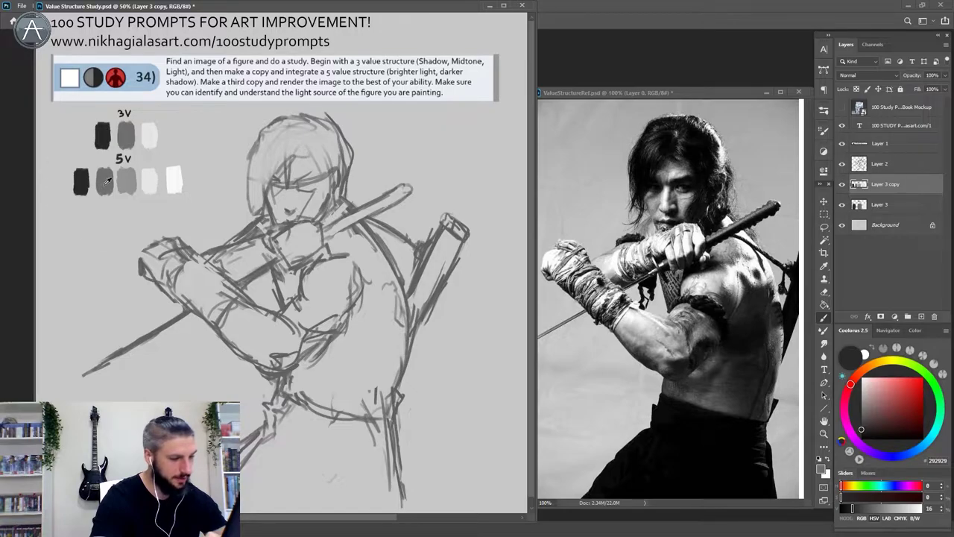
{"action": "left_click", "coordinate": [107, 181], "text": "alt"}
{"action": "left_click", "coordinate": [129, 177], "text": "alt"}
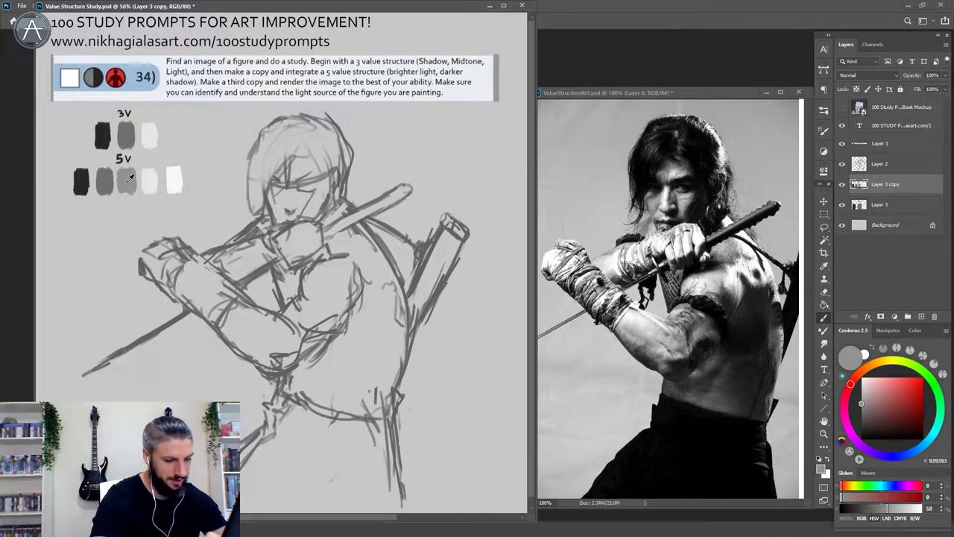
{"action": "left_click", "coordinate": [149, 181], "text": "alt"}
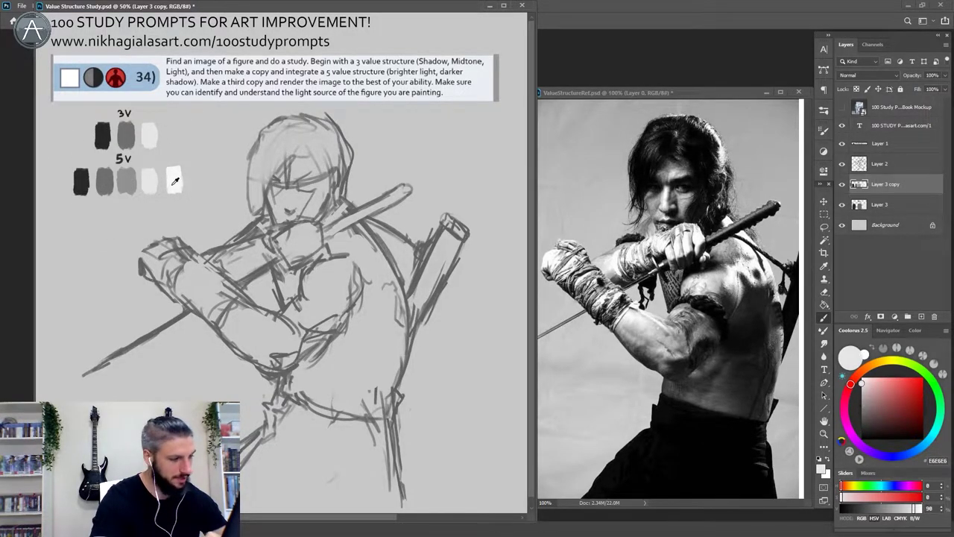
{"action": "left_click", "coordinate": [175, 181], "text": "alt"}
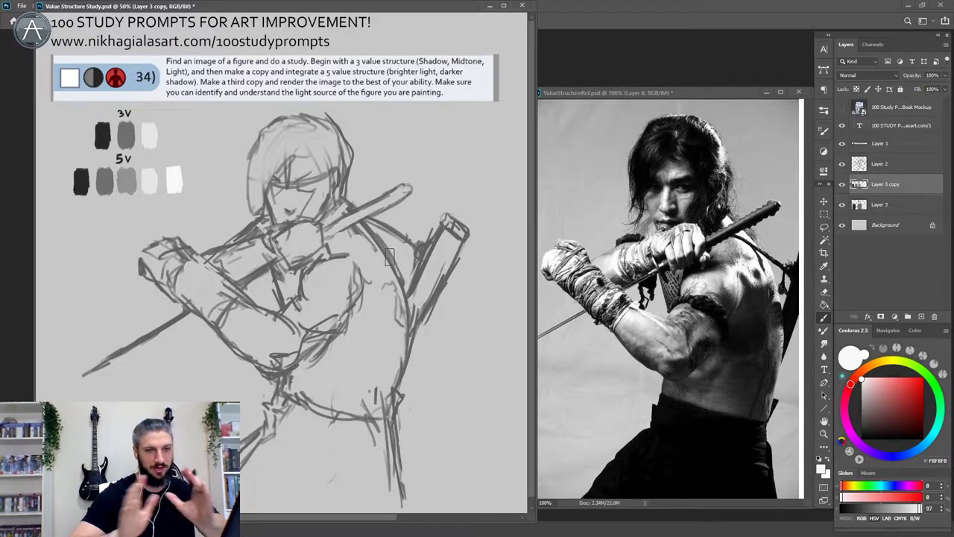
Step: Block in the hair and the eye and cheek shadows in 292929 on a new Layer 4 placed above Layer 2
{"action": "left_click_drag", "start_coordinate": [320, 192], "coordinate": [313, 212]}
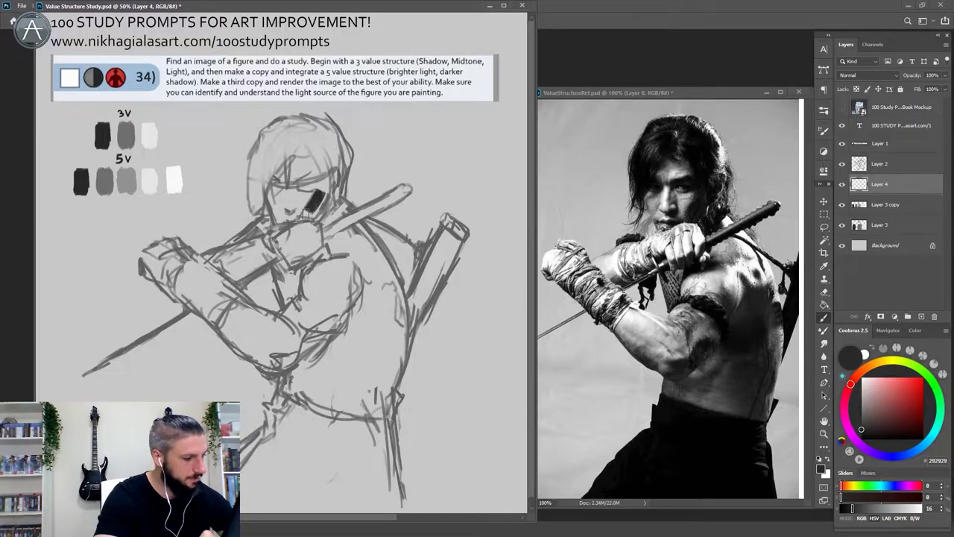
{"action": "mouse_move", "coordinate": [876, 184]}
{"action": "left_mouse_down"}
{"action": "mouse_move", "coordinate": [889, 179]}
{"action": "mouse_move", "coordinate": [887, 158]}
{"action": "left_mouse_up"}
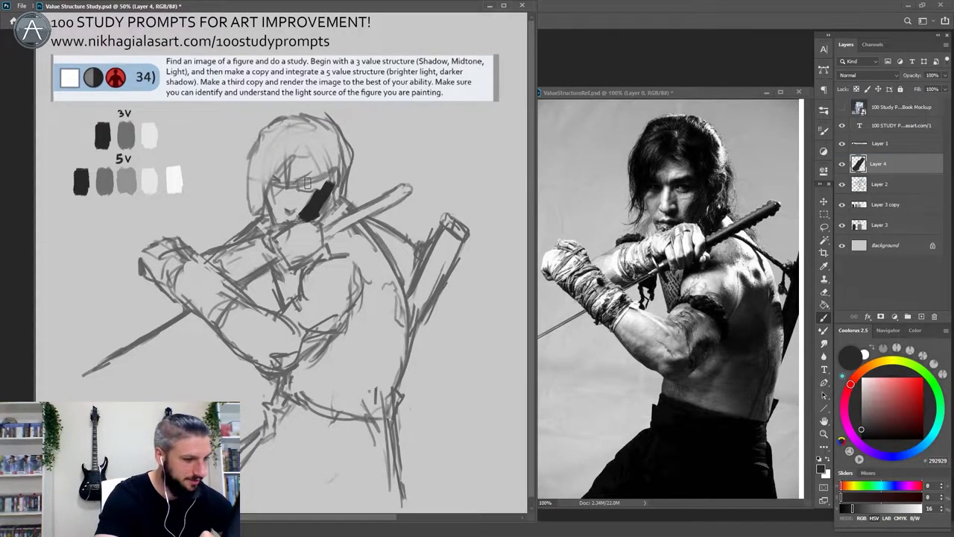
{"action": "mouse_move", "coordinate": [317, 186]}
{"action": "left_mouse_down"}
{"action": "mouse_move", "coordinate": [305, 184]}
{"action": "mouse_move", "coordinate": [314, 186]}
{"action": "mouse_move", "coordinate": [316, 171]}
{"action": "mouse_move", "coordinate": [324, 186]}
{"action": "mouse_move", "coordinate": [333, 156]}
{"action": "mouse_move", "coordinate": [313, 187]}
{"action": "mouse_move", "coordinate": [336, 154]}
{"action": "mouse_move", "coordinate": [332, 136]}
{"action": "mouse_move", "coordinate": [326, 153]}
{"action": "mouse_move", "coordinate": [310, 124]}
{"action": "mouse_move", "coordinate": [272, 161]}
{"action": "mouse_move", "coordinate": [272, 186]}
{"action": "left_mouse_up"}
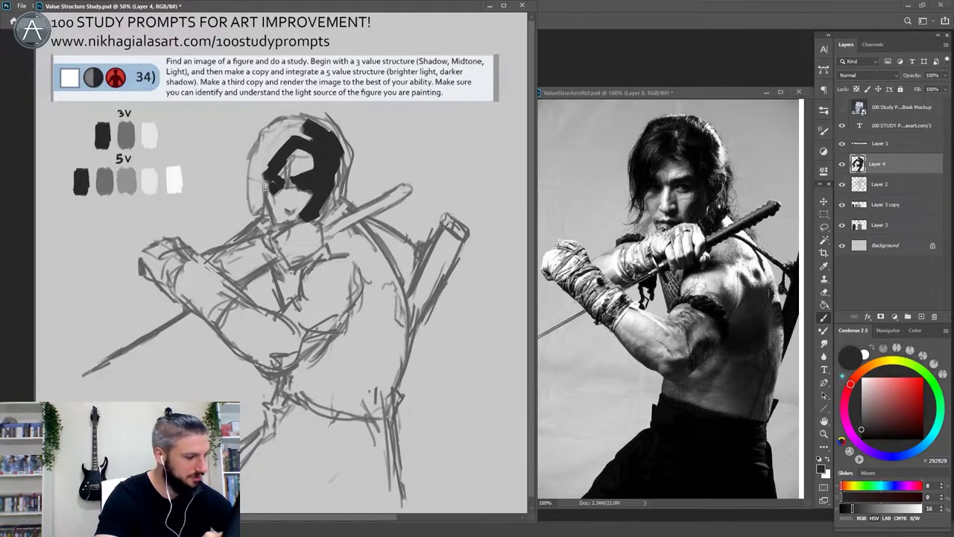
{"action": "mouse_move", "coordinate": [260, 188]}
{"action": "left_mouse_down"}
{"action": "mouse_move", "coordinate": [253, 199]}
{"action": "mouse_move", "coordinate": [261, 149]}
{"action": "mouse_move", "coordinate": [287, 138]}
{"action": "mouse_move", "coordinate": [261, 162]}
{"action": "mouse_move", "coordinate": [306, 134]}
{"action": "mouse_move", "coordinate": [296, 134]}
{"action": "left_mouse_up"}
{"action": "mouse_move", "coordinate": [295, 121]}
{"action": "left_mouse_down"}
{"action": "mouse_move", "coordinate": [306, 117]}
{"action": "mouse_move", "coordinate": [277, 124]}
{"action": "mouse_move", "coordinate": [258, 155]}
{"action": "left_mouse_up"}
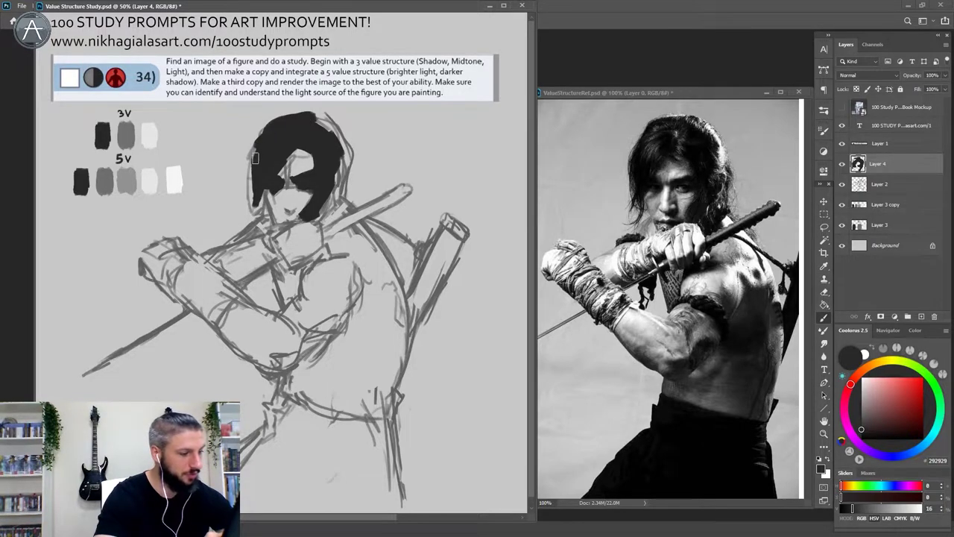
{"action": "left_click_drag", "start_coordinate": [258, 200], "coordinate": [245, 226]}
Step: Duplicate the Layer 2 sketch, hide the original and lower the opacity of the copy
{"action": "right_click", "coordinate": [883, 184]}
{"action": "left_click", "coordinate": [805, 180]}
{"action": "left_click", "coordinate": [842, 204]}
{"action": "left_click", "coordinate": [945, 76]}
{"action": "left_click_drag", "start_coordinate": [942, 87], "coordinate": [913, 88]}
Step: Shape the nose and mouth shadows on Layer 4, alternating the shadow value 292929 with the background grey C8C8C8
{"action": "left_click", "coordinate": [886, 164]}
{"action": "mouse_move", "coordinate": [286, 211]}
{"action": "left_mouse_down"}
{"action": "mouse_move", "coordinate": [296, 206]}
{"action": "mouse_move", "coordinate": [299, 218]}
{"action": "mouse_move", "coordinate": [285, 208]}
{"action": "mouse_move", "coordinate": [290, 199]}
{"action": "left_mouse_up"}
{"action": "left_click", "coordinate": [291, 208], "text": "alt"}
{"action": "left_click", "coordinate": [296, 182], "text": "alt"}
{"action": "left_click", "coordinate": [290, 203], "text": "alt"}
{"action": "left_click", "coordinate": [277, 183], "text": "alt"}
{"action": "left_click", "coordinate": [286, 205], "text": "alt"}
{"action": "left_click", "coordinate": [281, 202], "text": "alt"}
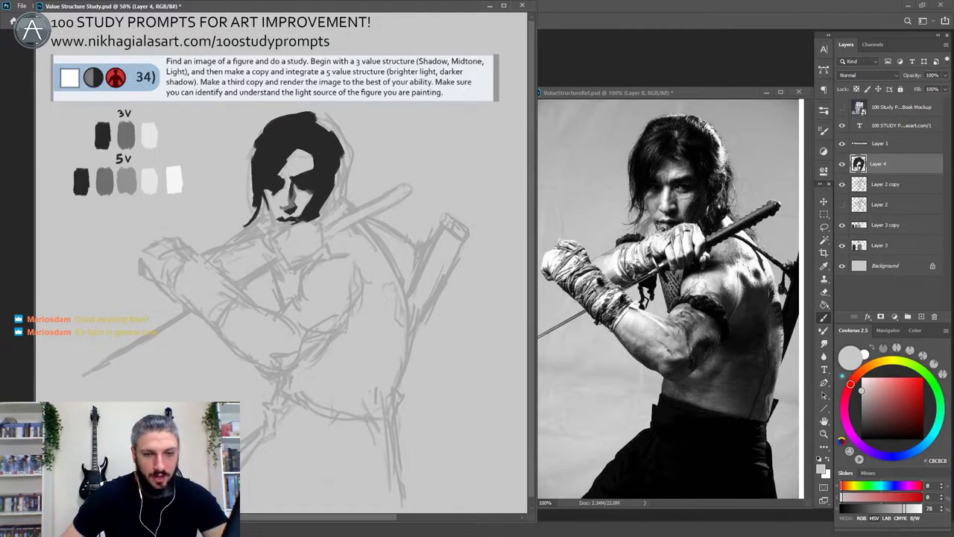
Step: Refine the nose bridge, the hairline over the forehead and the outer hair edge with sampled values
{"action": "left_click", "coordinate": [286, 196], "text": "alt"}
{"action": "left_click_drag", "start_coordinate": [288, 182], "coordinate": [287, 201]}
{"action": "left_click", "coordinate": [291, 149], "text": "alt"}
{"action": "left_click_drag", "start_coordinate": [296, 151], "coordinate": [331, 197]}
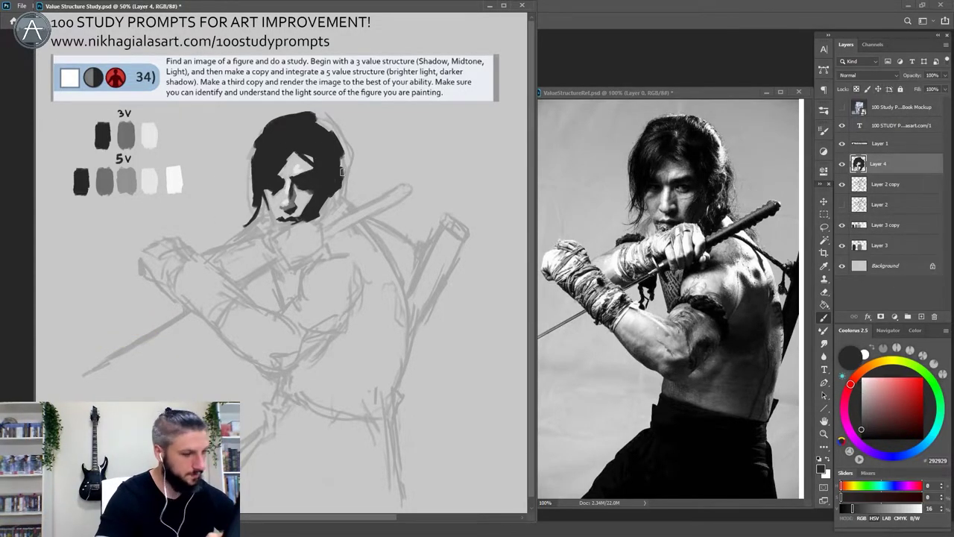
Step: Add a new layer directly above the Background and fill it with white FFFFFF
{"action": "left_click", "coordinate": [885, 265]}
{"action": "left_click", "coordinate": [861, 378]}
{"action": "left_click", "coordinate": [921, 317]}
{"action": "key", "text": "g"}
{"action": "left_click", "coordinate": [70, 334]}
Step: Lower the opacity of Layer 2 copy to 9%
{"action": "left_click", "coordinate": [879, 164]}
{"action": "key", "text": "e"}
{"action": "left_click", "coordinate": [884, 184]}
{"action": "left_click_drag", "start_coordinate": [913, 75], "coordinate": [887, 75]}
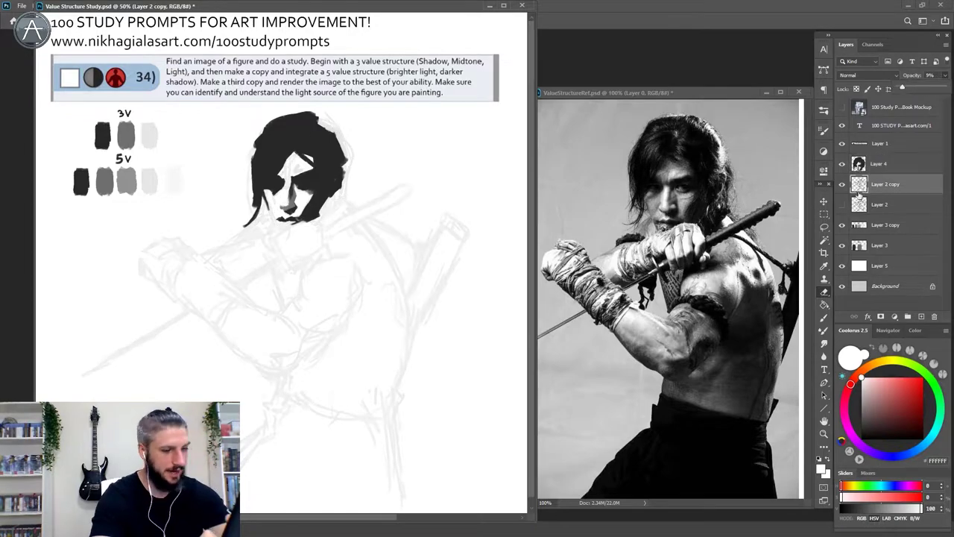
Step: Hide the white Layer 5 and paint highlights on the nose bridge and hair rim on Layer 4 with the 3V light value
{"action": "left_click", "coordinate": [878, 164]}
{"action": "key", "text": "b"}
{"action": "left_click", "coordinate": [149, 135], "text": "alt"}
{"action": "left_click", "coordinate": [843, 266]}
{"action": "left_click_drag", "start_coordinate": [288, 182], "coordinate": [286, 201]}
{"action": "mouse_move", "coordinate": [343, 159]}
{"action": "left_mouse_down"}
{"action": "mouse_move", "coordinate": [318, 123]}
{"action": "mouse_move", "coordinate": [326, 127]}
{"action": "left_mouse_up"}
{"action": "left_click_drag", "start_coordinate": [299, 114], "coordinate": [274, 119]}
Step: Extend the shadow value through the lower hair to the shoulder and add the 3V midtone to the side of the cheek
{"action": "left_click", "coordinate": [102, 135], "text": "alt"}
{"action": "mouse_move", "coordinate": [343, 189]}
{"action": "left_mouse_down"}
{"action": "mouse_move", "coordinate": [321, 228]}
{"action": "mouse_move", "coordinate": [254, 231]}
{"action": "left_mouse_up"}
{"action": "left_click", "coordinate": [150, 135], "text": "alt"}
{"action": "left_click", "coordinate": [126, 135], "text": "alt"}
{"action": "left_click_drag", "start_coordinate": [280, 192], "coordinate": [268, 205]}
Step: Model the forehead, brow and cheek edge on Layer 4 with the 3V midtone and sampled values
{"action": "left_click", "coordinate": [149, 135], "text": "alt"}
{"action": "left_click", "coordinate": [102, 135], "text": "alt"}
{"action": "left_click", "coordinate": [149, 135], "text": "alt"}
{"action": "left_click", "coordinate": [126, 135], "text": "alt"}
{"action": "left_click_drag", "start_coordinate": [297, 154], "coordinate": [273, 204]}
{"action": "left_click", "coordinate": [133, 155], "text": "alt"}
{"action": "mouse_move", "coordinate": [303, 162]}
{"action": "left_mouse_down"}
{"action": "mouse_move", "coordinate": [286, 173]}
{"action": "mouse_move", "coordinate": [295, 170]}
{"action": "left_mouse_up"}
Step: Block in the sword-gripping hand, wrapped forearm and far shoulder with the 3V shadow, light and midtone values
{"action": "left_click", "coordinate": [102, 134], "text": "alt"}
{"action": "mouse_move", "coordinate": [321, 241]}
{"action": "left_mouse_down"}
{"action": "mouse_move", "coordinate": [289, 261]}
{"action": "mouse_move", "coordinate": [297, 252]}
{"action": "mouse_move", "coordinate": [214, 264]}
{"action": "left_mouse_up"}
{"action": "left_click", "coordinate": [149, 135], "text": "alt"}
{"action": "left_click", "coordinate": [126, 135], "text": "alt"}
{"action": "left_click_drag", "start_coordinate": [271, 217], "coordinate": [234, 239]}
{"action": "left_click", "coordinate": [102, 135], "text": "alt"}
{"action": "left_click", "coordinate": [126, 135], "text": "alt"}
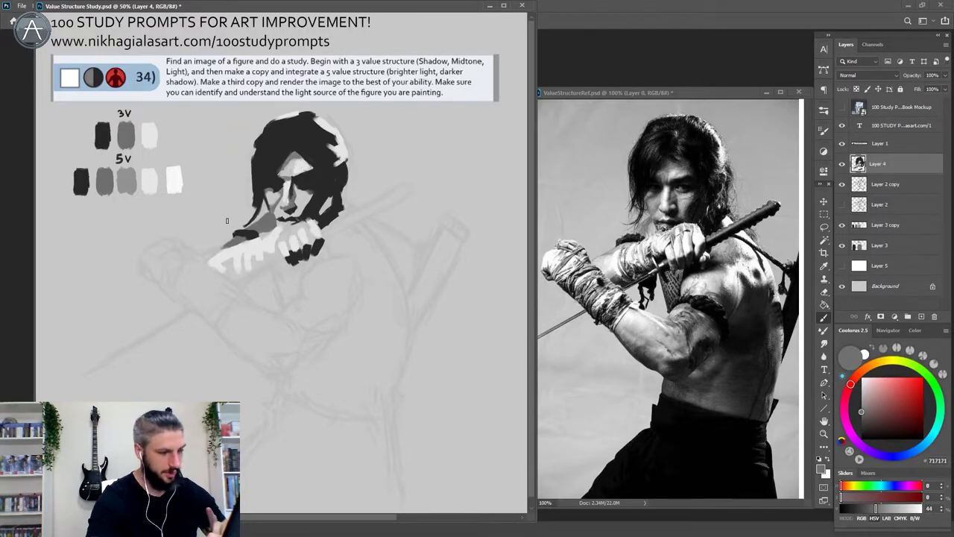
Step: Repaint the midtone swatch of the 3V row on Layer 3 in the lighter grey A1A1A1
{"action": "left_click", "coordinate": [866, 245]}
{"action": "left_click", "coordinate": [127, 181], "text": "alt"}
{"action": "left_click_drag", "start_coordinate": [126, 125], "coordinate": [126, 146]}
Step: Repaint the face, neck and far shoulder midtones on Layer 4 in A1A1A1 and tidy the dark shoulder edge
{"action": "left_click", "coordinate": [865, 165]}
{"action": "mouse_move", "coordinate": [294, 191]}
{"action": "left_mouse_down"}
{"action": "mouse_move", "coordinate": [290, 207]}
{"action": "mouse_move", "coordinate": [254, 227]}
{"action": "left_mouse_up"}
{"action": "left_click", "coordinate": [149, 134], "text": "alt"}
{"action": "left_click", "coordinate": [126, 135], "text": "alt"}
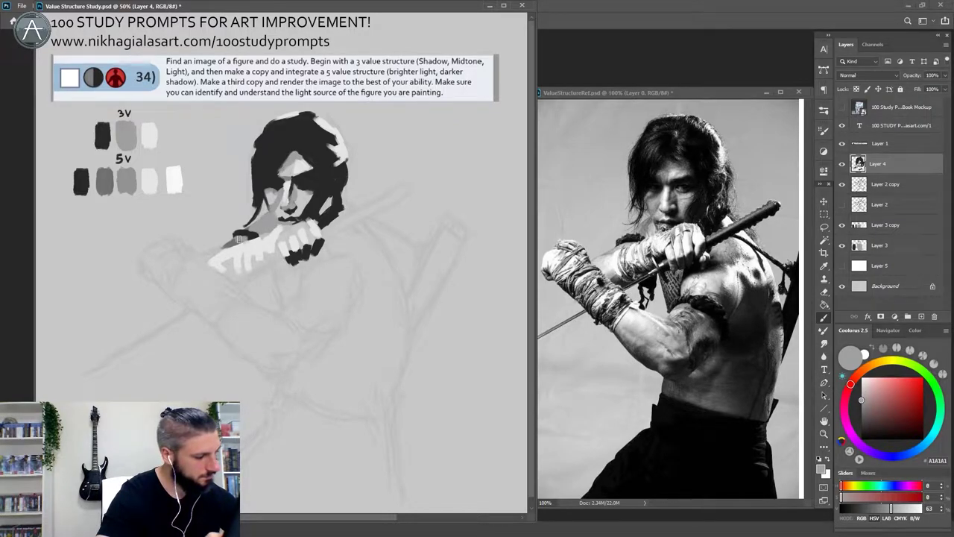
{"action": "left_click", "coordinate": [247, 232], "text": "alt"}
{"action": "left_click_drag", "start_coordinate": [250, 233], "coordinate": [242, 237]}
{"action": "left_click", "coordinate": [258, 229], "text": "alt"}
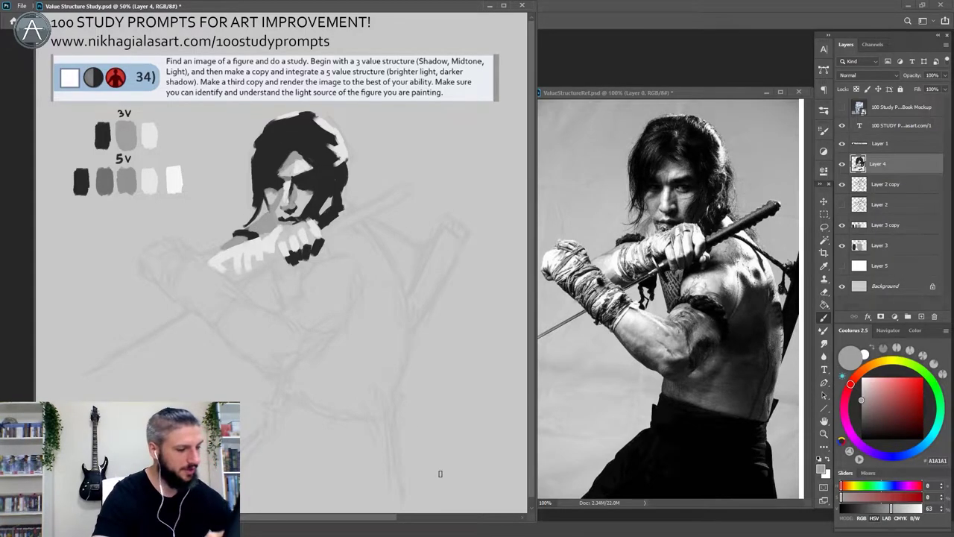
Step: Block in the dark shape beneath the sword-gripping hand on Layer 4 with 292929
{"action": "left_click", "coordinate": [301, 257], "text": "alt"}
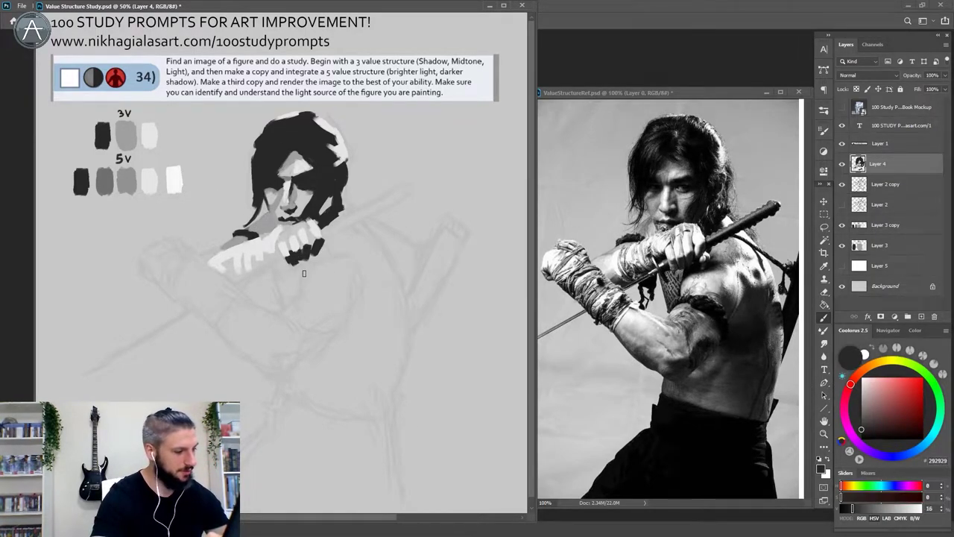
{"action": "mouse_move", "coordinate": [307, 258]}
{"action": "left_mouse_down"}
{"action": "mouse_move", "coordinate": [301, 276]}
{"action": "mouse_move", "coordinate": [326, 264]}
{"action": "mouse_move", "coordinate": [315, 269]}
{"action": "left_mouse_up"}
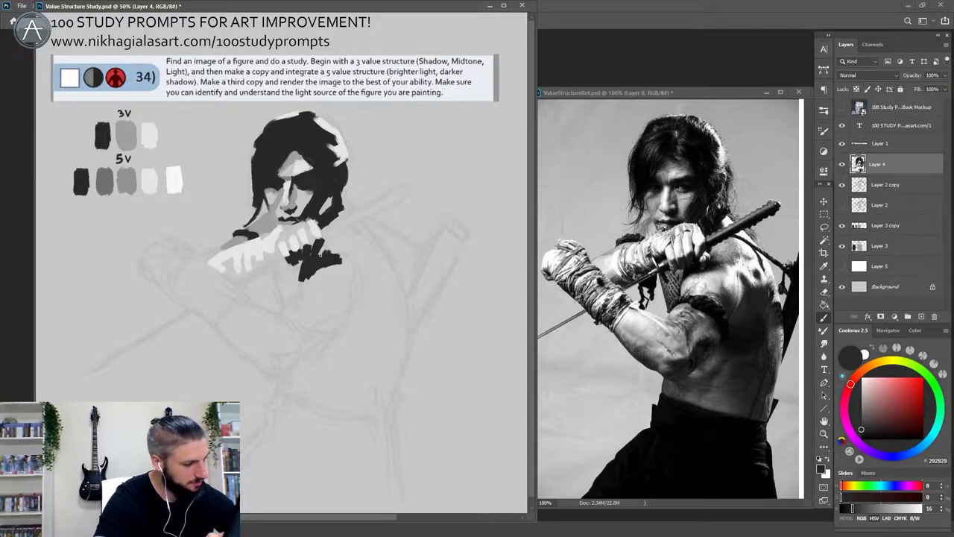
{"action": "left_click", "coordinate": [329, 237], "text": "alt"}
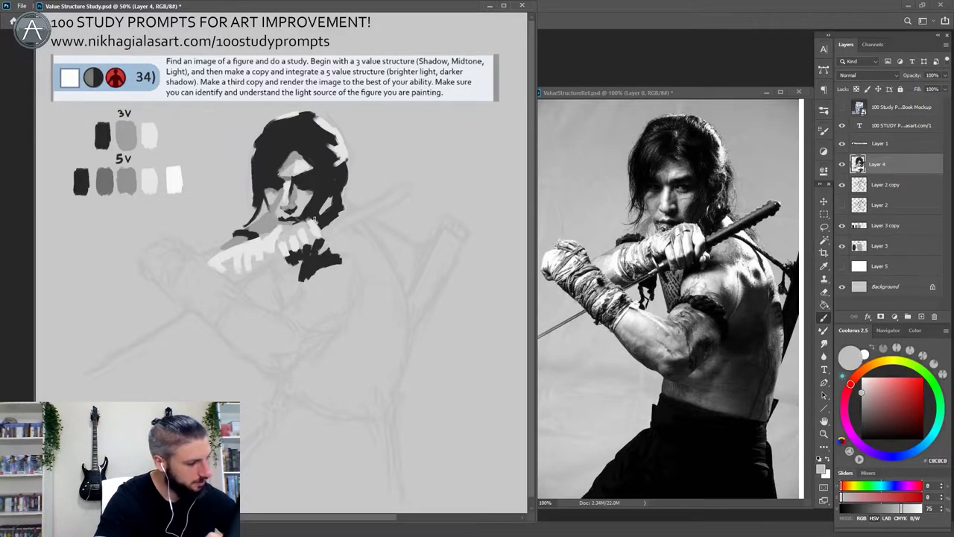
Step: Paint the sword handle as one solid bar extending diagonally upward from the gripping hand in 292929
{"action": "left_click", "coordinate": [322, 242], "text": "alt"}
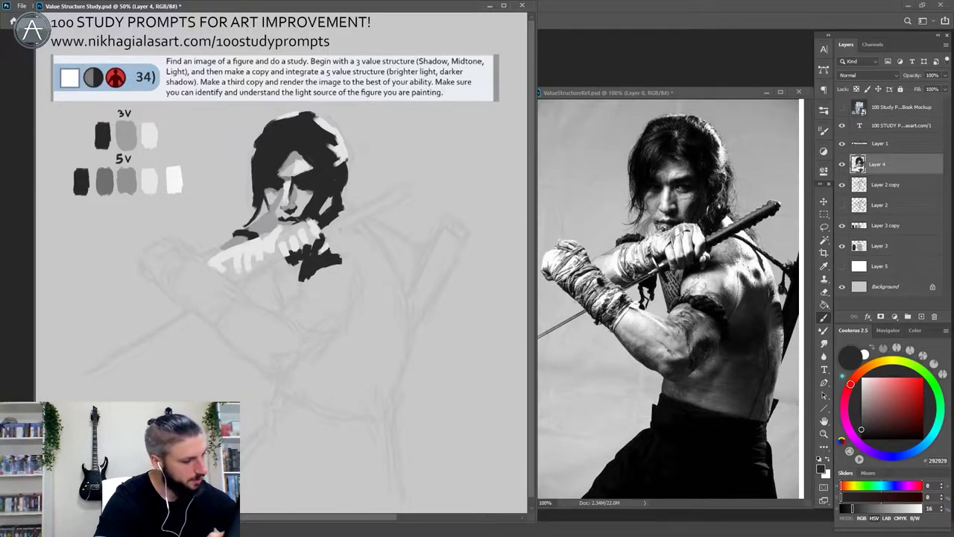
{"action": "left_click_drag", "start_coordinate": [327, 239], "coordinate": [412, 194]}
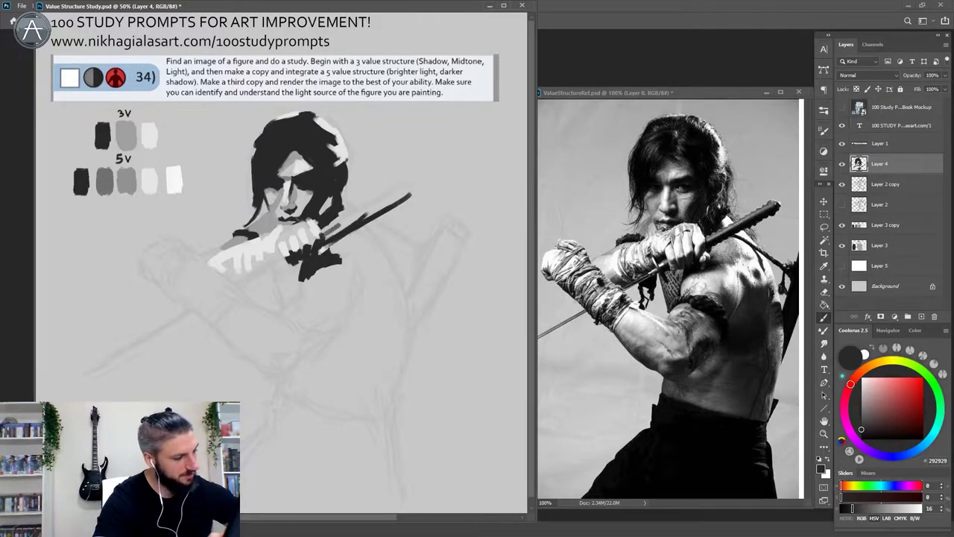
{"action": "left_click_drag", "start_coordinate": [326, 234], "coordinate": [398, 193]}
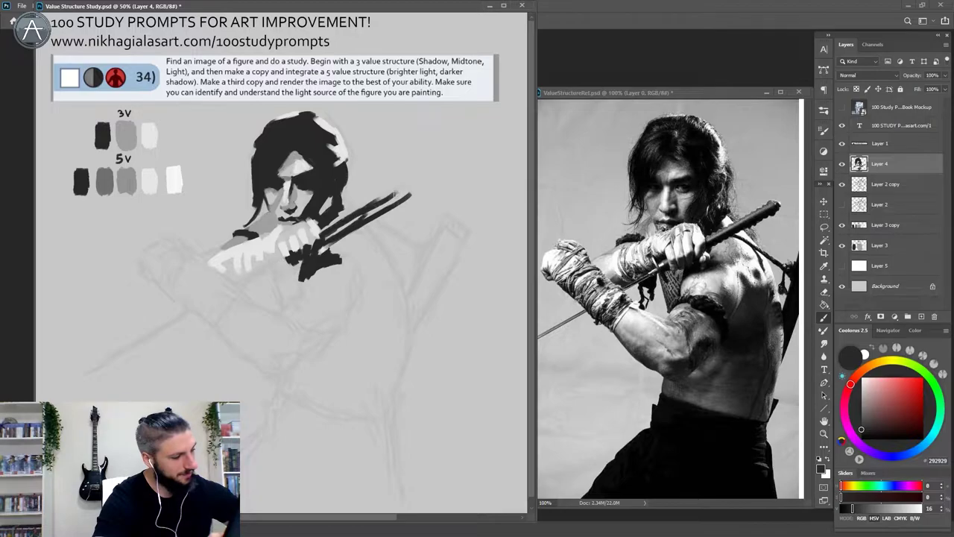
{"action": "left_click_drag", "start_coordinate": [404, 190], "coordinate": [342, 228]}
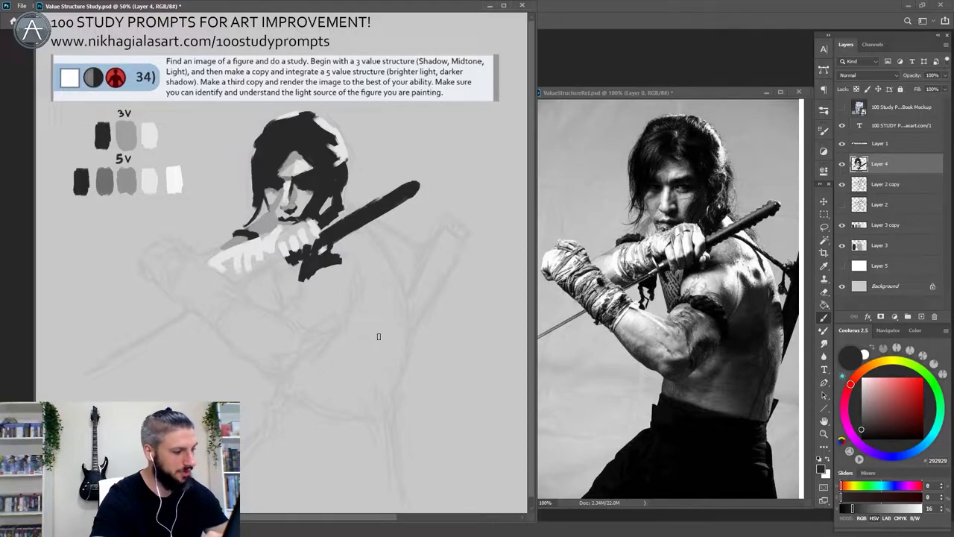
Step: Block in the lit near shoulder, upper chest and outer arm with the sampled 3V light value
{"action": "left_click", "coordinate": [316, 232], "text": "alt"}
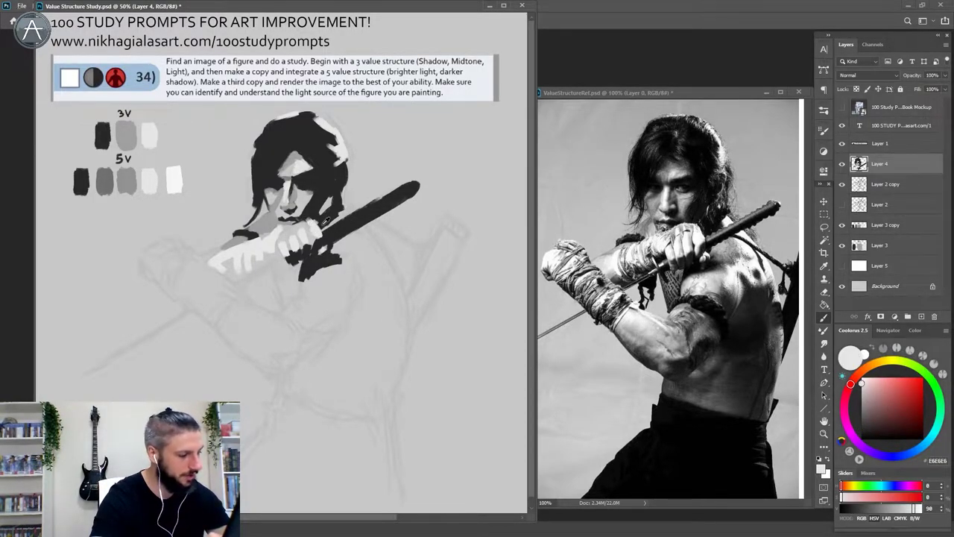
{"action": "left_click", "coordinate": [326, 220], "text": "alt"}
{"action": "left_click", "coordinate": [313, 230], "text": "alt"}
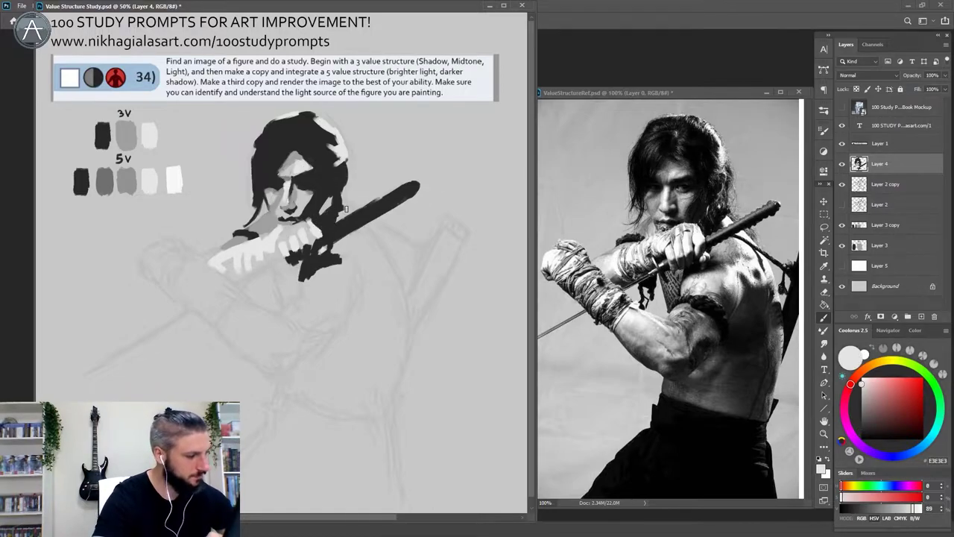
{"action": "left_click_drag", "start_coordinate": [343, 206], "coordinate": [365, 234]}
{"action": "left_click_drag", "start_coordinate": [369, 232], "coordinate": [401, 289]}
{"action": "left_click_drag", "start_coordinate": [371, 257], "coordinate": [347, 309]}
{"action": "left_click", "coordinate": [373, 279], "text": "alt"}
Step: Fill the torso shadow down through the trousers, including the armband and elbow darks, with the 3V shadow value
{"action": "mouse_move", "coordinate": [348, 244]}
{"action": "left_mouse_down"}
{"action": "mouse_move", "coordinate": [369, 261]}
{"action": "mouse_move", "coordinate": [386, 326]}
{"action": "mouse_move", "coordinate": [363, 390]}
{"action": "mouse_move", "coordinate": [270, 408]}
{"action": "mouse_move", "coordinate": [389, 477]}
{"action": "mouse_move", "coordinate": [284, 449]}
{"action": "mouse_move", "coordinate": [383, 503]}
{"action": "left_mouse_up"}
{"action": "left_click", "coordinate": [365, 249], "text": "alt"}
{"action": "left_click", "coordinate": [335, 259], "text": "alt"}
{"action": "mouse_move", "coordinate": [280, 371]}
{"action": "left_mouse_down"}
{"action": "mouse_move", "coordinate": [328, 343]}
{"action": "mouse_move", "coordinate": [279, 360]}
{"action": "left_mouse_up"}
{"action": "left_click_drag", "start_coordinate": [304, 345], "coordinate": [344, 328]}
{"action": "left_click_drag", "start_coordinate": [337, 289], "coordinate": [344, 326]}
Step: Paint the waist below the elbow in the 3V midtone and shape the dark trouser waistband edge
{"action": "left_click", "coordinate": [268, 222], "text": "alt"}
{"action": "mouse_move", "coordinate": [346, 362]}
{"action": "left_mouse_down"}
{"action": "mouse_move", "coordinate": [333, 369]}
{"action": "mouse_move", "coordinate": [322, 399]}
{"action": "left_mouse_up"}
{"action": "left_click", "coordinate": [365, 387], "text": "alt"}
{"action": "left_click_drag", "start_coordinate": [399, 397], "coordinate": [387, 414]}
Step: Add midtone and light strips along the near side of the torso and block in the dark scabbard behind it
{"action": "left_click", "coordinate": [321, 382], "text": "alt"}
{"action": "left_click_drag", "start_coordinate": [401, 316], "coordinate": [400, 362]}
{"action": "left_click_drag", "start_coordinate": [449, 271], "coordinate": [404, 355]}
{"action": "left_click", "coordinate": [389, 261], "text": "alt"}
{"action": "mouse_move", "coordinate": [406, 317]}
{"action": "left_mouse_down"}
{"action": "mouse_move", "coordinate": [402, 360]}
{"action": "mouse_move", "coordinate": [467, 232]}
{"action": "mouse_move", "coordinate": [402, 363]}
{"action": "left_mouse_up"}
{"action": "left_click", "coordinate": [388, 321], "text": "alt"}
Step: Paint the dark cord running over the near shoulder to the scabbard and restate the light around it
{"action": "mouse_move", "coordinate": [421, 254]}
{"action": "left_mouse_down"}
{"action": "mouse_move", "coordinate": [351, 229]}
{"action": "mouse_move", "coordinate": [422, 267]}
{"action": "mouse_move", "coordinate": [428, 252]}
{"action": "mouse_move", "coordinate": [412, 284]}
{"action": "left_mouse_up"}
{"action": "left_click", "coordinate": [397, 261], "text": "alt"}
{"action": "left_click", "coordinate": [440, 255], "text": "alt"}
{"action": "left_click", "coordinate": [381, 246], "text": "alt"}
{"action": "mouse_move", "coordinate": [362, 228]}
{"action": "left_mouse_down"}
{"action": "mouse_move", "coordinate": [414, 264]}
{"action": "mouse_move", "coordinate": [404, 256]}
{"action": "left_mouse_up"}
{"action": "left_click", "coordinate": [373, 235], "text": "alt"}
Step: Refine the mouth, forehead and lit face planes with values sampled from the face and hair
{"action": "left_click", "coordinate": [305, 207], "text": "alt"}
{"action": "left_click_drag", "start_coordinate": [282, 215], "coordinate": [293, 212]}
{"action": "left_click", "coordinate": [297, 195], "text": "alt"}
{"action": "left_click", "coordinate": [292, 143], "text": "alt"}
{"action": "left_click", "coordinate": [295, 158], "text": "alt"}
{"action": "left_click", "coordinate": [292, 154], "text": "alt"}
{"action": "mouse_move", "coordinate": [298, 167]}
{"action": "left_mouse_down"}
{"action": "mouse_move", "coordinate": [280, 176]}
{"action": "mouse_move", "coordinate": [279, 223]}
{"action": "left_mouse_up"}
Step: Rework the nose, cheek and mouth shapes with sampled light, midtone and shadow values
{"action": "left_click", "coordinate": [299, 170], "text": "alt"}
{"action": "left_click", "coordinate": [297, 191], "text": "alt"}
{"action": "left_click", "coordinate": [291, 179], "text": "alt"}
{"action": "left_click", "coordinate": [287, 191], "text": "alt"}
{"action": "left_click", "coordinate": [291, 217], "text": "alt"}
{"action": "left_click", "coordinate": [278, 204], "text": "alt"}
{"action": "left_click", "coordinate": [289, 214], "text": "alt"}
{"action": "left_click", "coordinate": [294, 200], "text": "alt"}
Step: Block in the chest beneath the gripping hand with midtone planes and dark hanging shadow shapes
{"action": "left_click_drag", "start_coordinate": [298, 271], "coordinate": [290, 299]}
{"action": "left_click", "coordinate": [295, 259], "text": "alt"}
{"action": "mouse_move", "coordinate": [295, 258]}
{"action": "left_mouse_down"}
{"action": "mouse_move", "coordinate": [281, 266]}
{"action": "mouse_move", "coordinate": [276, 257]}
{"action": "mouse_move", "coordinate": [338, 282]}
{"action": "left_mouse_up"}
{"action": "left_click", "coordinate": [292, 285], "text": "alt"}
{"action": "left_click", "coordinate": [295, 281], "text": "alt"}
{"action": "left_click", "coordinate": [335, 298], "text": "alt"}
Step: Shape the near upper arm and its edge against the chest with sampled midtone and shadow values
{"action": "mouse_move", "coordinate": [328, 310]}
{"action": "left_mouse_down"}
{"action": "mouse_move", "coordinate": [296, 281]}
{"action": "mouse_move", "coordinate": [343, 292]}
{"action": "mouse_move", "coordinate": [311, 338]}
{"action": "mouse_move", "coordinate": [315, 305]}
{"action": "mouse_move", "coordinate": [328, 329]}
{"action": "mouse_move", "coordinate": [287, 314]}
{"action": "mouse_move", "coordinate": [283, 346]}
{"action": "left_mouse_up"}
{"action": "left_click", "coordinate": [322, 279], "text": "alt"}
{"action": "left_click", "coordinate": [341, 299], "text": "alt"}
{"action": "left_click", "coordinate": [323, 284], "text": "alt"}
Step: Paint the light upper edge of the near forearm and fill its body with the 3V midtone
{"action": "left_click", "coordinate": [249, 256], "text": "alt"}
{"action": "left_click_drag", "start_coordinate": [243, 298], "coordinate": [224, 327]}
{"action": "left_click", "coordinate": [293, 325], "text": "alt"}
{"action": "left_click_drag", "start_coordinate": [280, 336], "coordinate": [240, 307]}
Step: Define the near forearm's dark underside and elbow, restate its midtone, and darken the chest edge above it
{"action": "left_click", "coordinate": [301, 359], "text": "alt"}
{"action": "mouse_move", "coordinate": [320, 356]}
{"action": "left_mouse_down"}
{"action": "mouse_move", "coordinate": [289, 379]}
{"action": "mouse_move", "coordinate": [224, 333]}
{"action": "left_mouse_up"}
{"action": "left_click", "coordinate": [295, 327], "text": "alt"}
{"action": "left_click_drag", "start_coordinate": [280, 367], "coordinate": [238, 320]}
{"action": "left_click", "coordinate": [272, 373], "text": "alt"}
{"action": "left_click_drag", "start_coordinate": [253, 353], "coordinate": [223, 331]}
{"action": "mouse_move", "coordinate": [304, 302]}
{"action": "left_mouse_down"}
{"action": "mouse_move", "coordinate": [289, 302]}
{"action": "mouse_move", "coordinate": [273, 270]}
{"action": "left_mouse_up"}
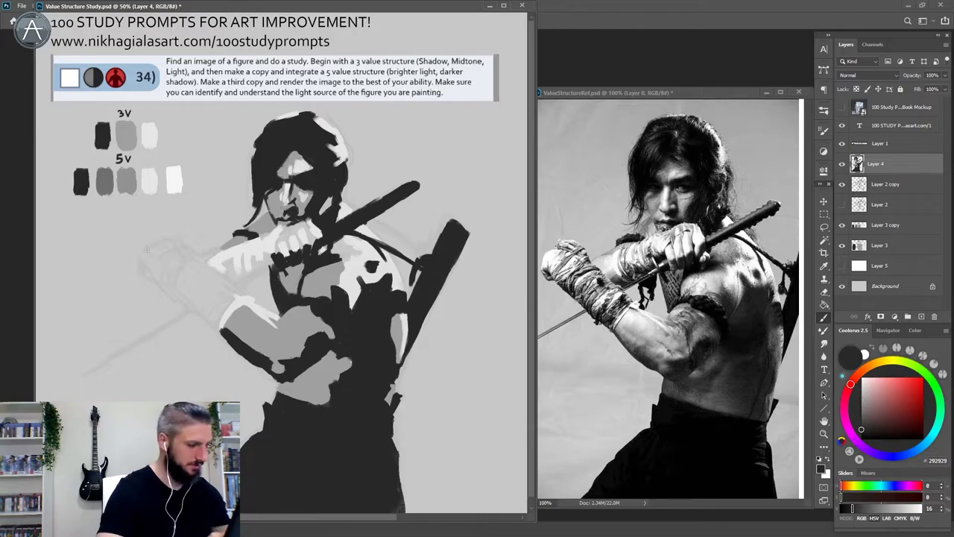
Step: Paint the dark underside of the near wrapped forearm up to the wrist in 292929
{"action": "left_click_drag", "start_coordinate": [232, 301], "coordinate": [219, 328]}
{"action": "left_click_drag", "start_coordinate": [219, 328], "coordinate": [165, 284]}
Step: Repaint the gripping hand's fingers and extend the dark shadow beneath them along the far forearm
{"action": "left_click", "coordinate": [288, 243], "text": "alt"}
{"action": "left_click_drag", "start_coordinate": [286, 247], "coordinate": [316, 235]}
{"action": "left_click", "coordinate": [322, 250], "text": "alt"}
{"action": "left_click_drag", "start_coordinate": [308, 249], "coordinate": [266, 261]}
{"action": "left_click", "coordinate": [322, 278], "text": "alt"}
Step: Refine the chin and mouth edge with values sampled from the hair and face
{"action": "left_click", "coordinate": [328, 195], "text": "alt"}
{"action": "left_click", "coordinate": [283, 206], "text": "alt"}
{"action": "mouse_move", "coordinate": [295, 229]}
{"action": "left_mouse_down"}
{"action": "mouse_move", "coordinate": [282, 236]}
{"action": "mouse_move", "coordinate": [278, 222]}
{"action": "left_mouse_up"}
{"action": "left_click", "coordinate": [288, 220], "text": "alt"}
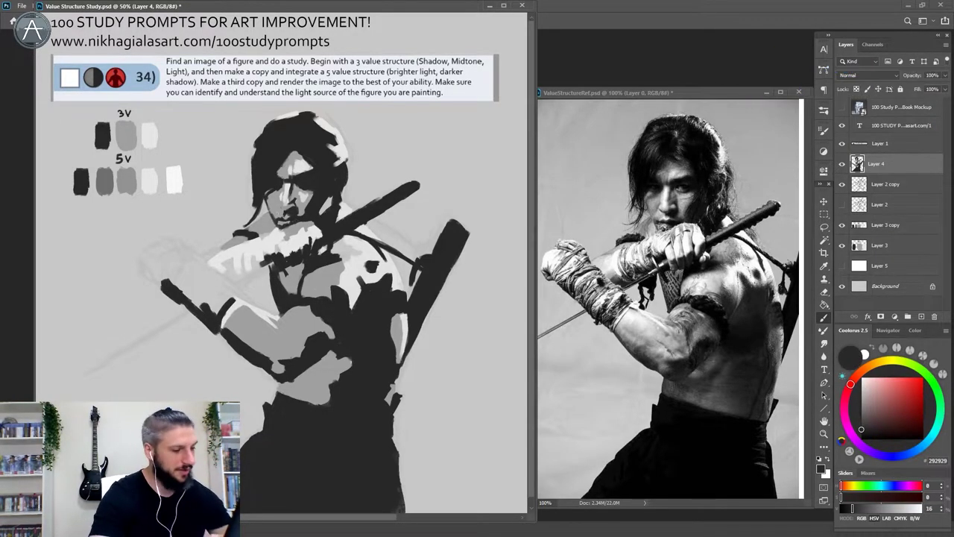
Step: Paint the shadow shapes below the far wrapped forearm and erase the rough edge at the far shoulder
{"action": "left_click", "coordinate": [262, 251], "text": "alt"}
{"action": "left_click", "coordinate": [322, 249], "text": "alt"}
{"action": "left_click", "coordinate": [321, 275], "text": "alt"}
{"action": "mouse_move", "coordinate": [258, 249]}
{"action": "left_mouse_down"}
{"action": "mouse_move", "coordinate": [227, 291]}
{"action": "mouse_move", "coordinate": [260, 302]}
{"action": "left_mouse_up"}
{"action": "left_click", "coordinate": [274, 262], "text": "alt"}
{"action": "key", "text": "e"}
{"action": "left_click_drag", "start_coordinate": [230, 238], "coordinate": [243, 232]}
Step: Add the dark shape behind the neck and touch up the lit edge of the hair
{"action": "key", "text": "b"}
{"action": "left_click_drag", "start_coordinate": [342, 190], "coordinate": [352, 210]}
{"action": "left_click", "coordinate": [340, 158], "text": "alt"}
{"action": "left_click_drag", "start_coordinate": [337, 165], "coordinate": [343, 175]}
Step: Block in the near fist and wrapped forearm with light, midtone and shadow values
{"action": "left_click", "coordinate": [237, 287], "text": "alt"}
{"action": "left_click_drag", "start_coordinate": [235, 291], "coordinate": [221, 300]}
{"action": "key", "text": "x"}
{"action": "mouse_move", "coordinate": [181, 277]}
{"action": "left_mouse_down"}
{"action": "mouse_move", "coordinate": [212, 299]}
{"action": "mouse_move", "coordinate": [197, 264]}
{"action": "mouse_move", "coordinate": [146, 270]}
{"action": "left_mouse_up"}
{"action": "left_click", "coordinate": [261, 340], "text": "alt"}
{"action": "left_click", "coordinate": [196, 283], "text": "alt"}
{"action": "left_click", "coordinate": [170, 288], "text": "alt"}
{"action": "left_click_drag", "start_coordinate": [150, 270], "coordinate": [154, 275]}
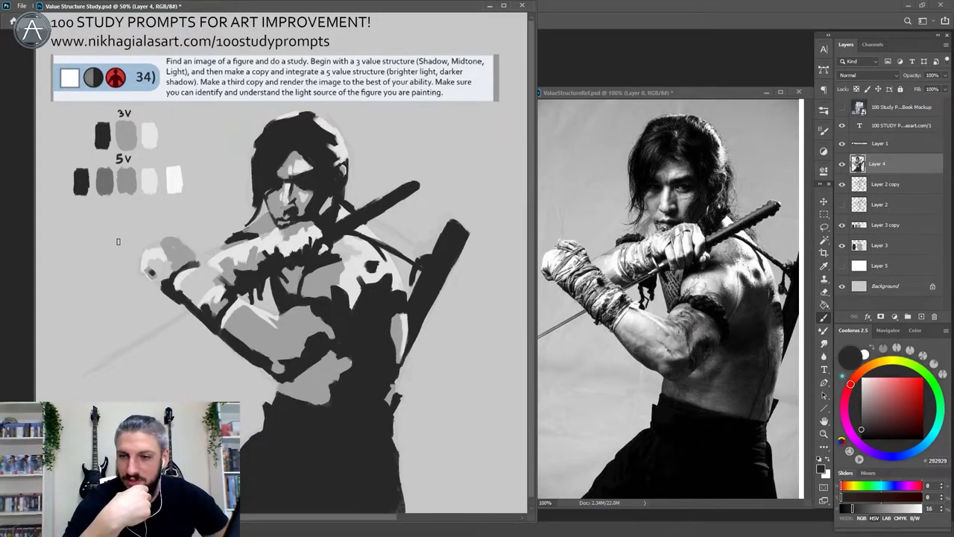
Step: Paint the thin sword blade extending beyond the near forearm in 292929 and hide the Layer 2 copy sketch
{"action": "left_click_drag", "start_coordinate": [198, 313], "coordinate": [90, 384]}
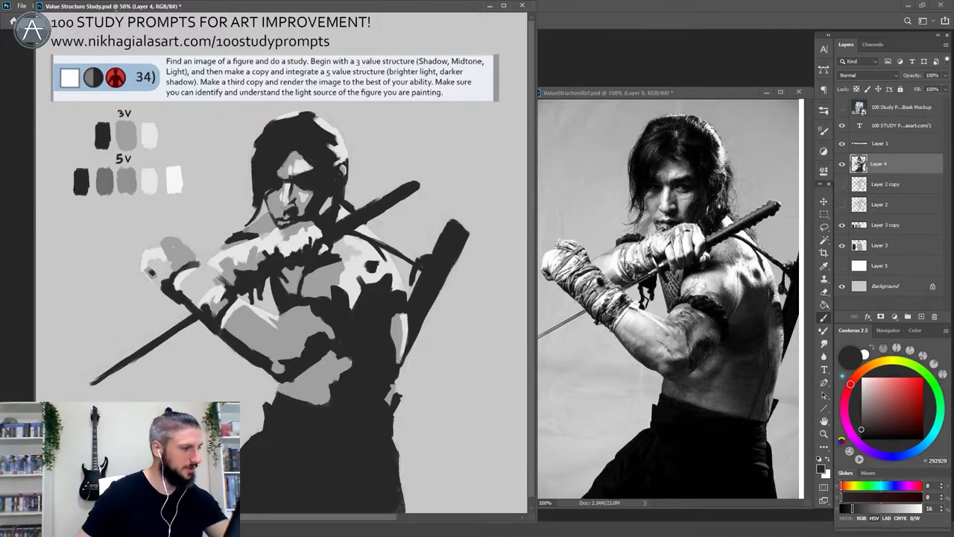
Step: Adjust the painted figure on Layer 4 with Liquify using a size 600 brush
{"action": "key", "text": "ctrl+shift+x"}
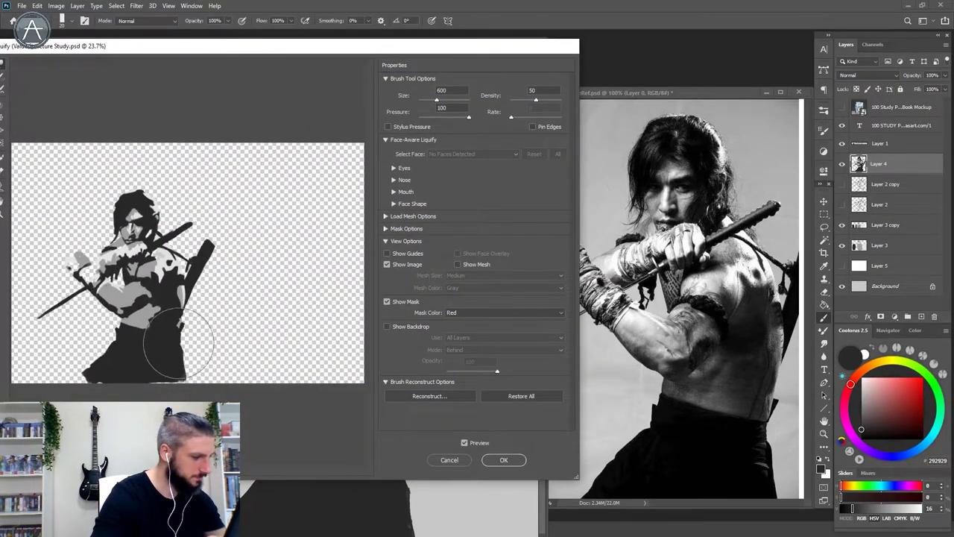
{"action": "key", "text": "Return"}
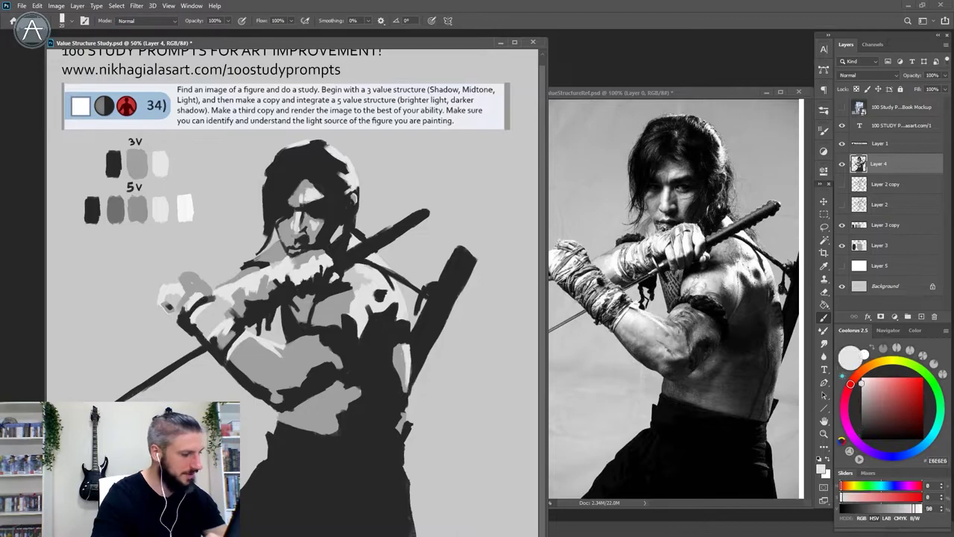
{"action": "left_click_drag", "start_coordinate": [159, 43], "coordinate": [145, 20]}
Step: Refine the wrapped near wrist and forearm with sampled light and midtone values
{"action": "left_click", "coordinate": [195, 294], "text": "alt"}
{"action": "mouse_move", "coordinate": [194, 288]}
{"action": "left_mouse_down"}
{"action": "mouse_move", "coordinate": [186, 307]}
{"action": "mouse_move", "coordinate": [228, 297]}
{"action": "left_mouse_up"}
{"action": "left_click", "coordinate": [211, 303], "text": "alt"}
{"action": "left_click", "coordinate": [229, 290], "text": "alt"}
Step: Clean up the edge beneath the elbow and along the waist by erasing and repainting it
{"action": "key", "text": "e"}
{"action": "key", "text": "b"}
{"action": "left_click_drag", "start_coordinate": [268, 386], "coordinate": [267, 398]}
{"action": "key", "text": "e"}
{"action": "key", "text": "b"}
{"action": "left_click", "coordinate": [300, 339], "text": "alt"}
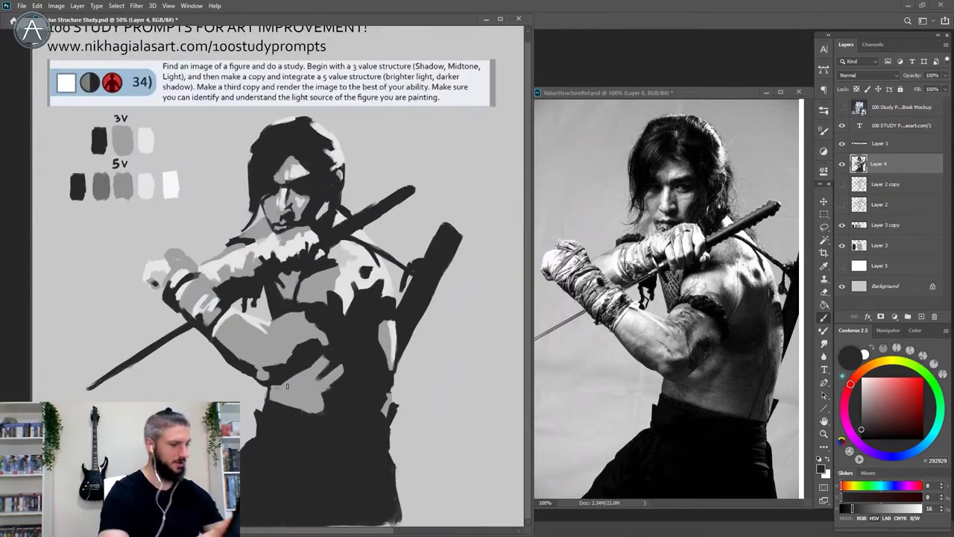
Step: Develop the near fist and wrist wraps with alternating sampled light, midtone and shadow values
{"action": "mouse_move", "coordinate": [182, 257]}
{"action": "left_mouse_down"}
{"action": "mouse_move", "coordinate": [158, 264]}
{"action": "mouse_move", "coordinate": [171, 289]}
{"action": "mouse_move", "coordinate": [209, 288]}
{"action": "mouse_move", "coordinate": [209, 305]}
{"action": "mouse_move", "coordinate": [263, 331]}
{"action": "left_mouse_up"}
{"action": "left_click", "coordinate": [178, 284], "text": "alt"}
{"action": "left_click", "coordinate": [155, 266], "text": "alt"}
{"action": "left_click", "coordinate": [169, 290], "text": "alt"}
{"action": "left_click", "coordinate": [158, 265], "text": "alt"}
{"action": "left_click", "coordinate": [170, 265], "text": "alt"}
{"action": "left_click", "coordinate": [152, 270], "text": "alt"}
{"action": "left_click", "coordinate": [195, 270], "text": "alt"}
Step: Paint light highlights along the upper plane of the near forearm and refine its wrap strokes
{"action": "left_click", "coordinate": [216, 292], "text": "alt"}
{"action": "left_click", "coordinate": [225, 310], "text": "alt"}
{"action": "left_click_drag", "start_coordinate": [247, 319], "coordinate": [270, 328]}
{"action": "left_click", "coordinate": [261, 322], "text": "alt"}
{"action": "scroll", "coordinate": [254, 298], "scroll_direction": "down", "scroll_amount": 2}
{"action": "scroll", "coordinate": [186, 298], "scroll_direction": "up", "scroll_amount": 1}
{"action": "left_click_drag", "start_coordinate": [175, 303], "coordinate": [192, 316]}
Step: Touch up the nose and mouth area with values sampled from the face
{"action": "scroll", "coordinate": [156, 253], "scroll_direction": "up", "scroll_amount": 1}
{"action": "left_click", "coordinate": [208, 212], "text": "alt"}
{"action": "mouse_move", "coordinate": [214, 212]}
{"action": "left_mouse_down"}
{"action": "mouse_move", "coordinate": [216, 222]}
{"action": "mouse_move", "coordinate": [213, 211]}
{"action": "left_mouse_up"}
{"action": "left_click", "coordinate": [217, 200], "text": "alt"}
{"action": "left_click", "coordinate": [222, 217], "text": "alt"}
{"action": "left_click", "coordinate": [210, 213], "text": "alt"}
{"action": "left_click", "coordinate": [217, 206], "text": "alt"}
{"action": "left_click", "coordinate": [223, 218], "text": "alt"}
Step: Break up the lit side of the hair with sampled light and dark strands and clean its edge
{"action": "left_click", "coordinate": [262, 137], "text": "alt"}
{"action": "left_click", "coordinate": [252, 146], "text": "alt"}
{"action": "left_click", "coordinate": [267, 146], "text": "alt"}
{"action": "left_click_drag", "start_coordinate": [261, 139], "coordinate": [269, 154]}
{"action": "key", "text": "e"}
{"action": "key", "text": "b"}
Step: Paint thin dark hair strands hanging beside the shadowed side of the face
{"action": "left_click", "coordinate": [250, 138], "text": "alt"}
{"action": "left_click_drag", "start_coordinate": [184, 205], "coordinate": [178, 219]}
{"action": "left_click_drag", "start_coordinate": [182, 177], "coordinate": [179, 222]}
Step: Add a dark grey highlight along the sword handle with the second value of the 5V palette
{"action": "left_click", "coordinate": [246, 282], "text": "alt"}
{"action": "left_click", "coordinate": [39, 185], "text": "alt"}
{"action": "left_click_drag", "start_coordinate": [261, 237], "coordinate": [346, 195]}
{"action": "left_click", "coordinate": [290, 257], "text": "alt"}
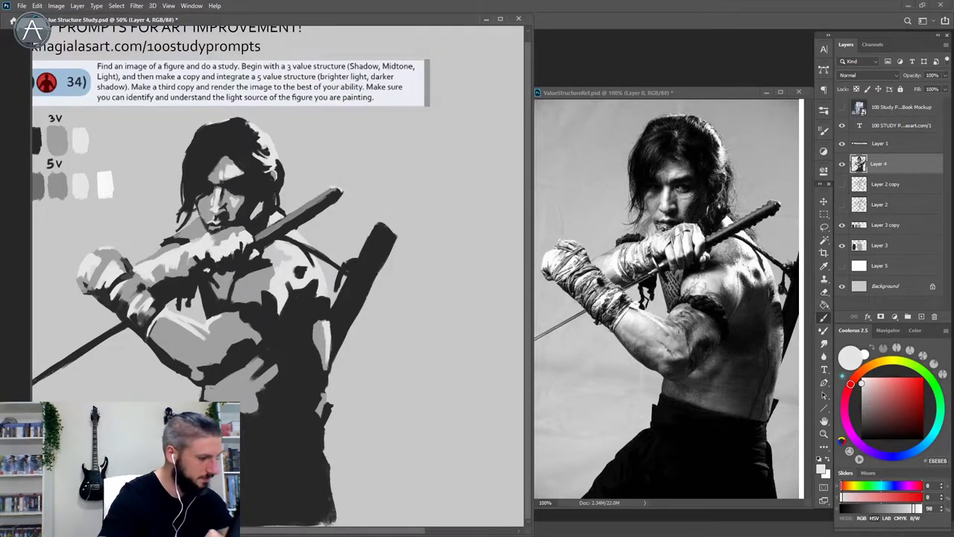
Step: Clean up the sword blade where it crosses the wrapped forearm, using values sampled from the figure
{"action": "left_click", "coordinate": [195, 287], "text": "alt"}
{"action": "left_click", "coordinate": [177, 265], "text": "alt"}
{"action": "left_click_drag", "start_coordinate": [198, 272], "coordinate": [159, 302]}
{"action": "left_click", "coordinate": [89, 140], "text": "alt"}
{"action": "mouse_move", "coordinate": [187, 246]}
{"action": "left_mouse_down"}
{"action": "mouse_move", "coordinate": [243, 246]}
{"action": "mouse_move", "coordinate": [196, 246]}
{"action": "left_mouse_up"}
Step: Refine the end of the sword handle with light and dark values sampled around it
{"action": "left_click", "coordinate": [336, 196], "text": "alt"}
{"action": "left_click", "coordinate": [346, 194], "text": "alt"}
{"action": "mouse_move", "coordinate": [339, 197]}
{"action": "left_mouse_down"}
{"action": "mouse_move", "coordinate": [273, 236]}
{"action": "mouse_move", "coordinate": [341, 188]}
{"action": "left_mouse_up"}
{"action": "left_click", "coordinate": [287, 215], "text": "alt"}
{"action": "left_click", "coordinate": [312, 195], "text": "alt"}
{"action": "left_click", "coordinate": [343, 195], "text": "alt"}
{"action": "left_click", "coordinate": [349, 192], "text": "alt"}
Step: Touch up the dark edges around the blade and wrist, and save the document
{"action": "left_click", "coordinate": [133, 328], "text": "alt"}
{"action": "left_click", "coordinate": [146, 311], "text": "alt"}
{"action": "left_click", "coordinate": [139, 341], "text": "ctrl"}
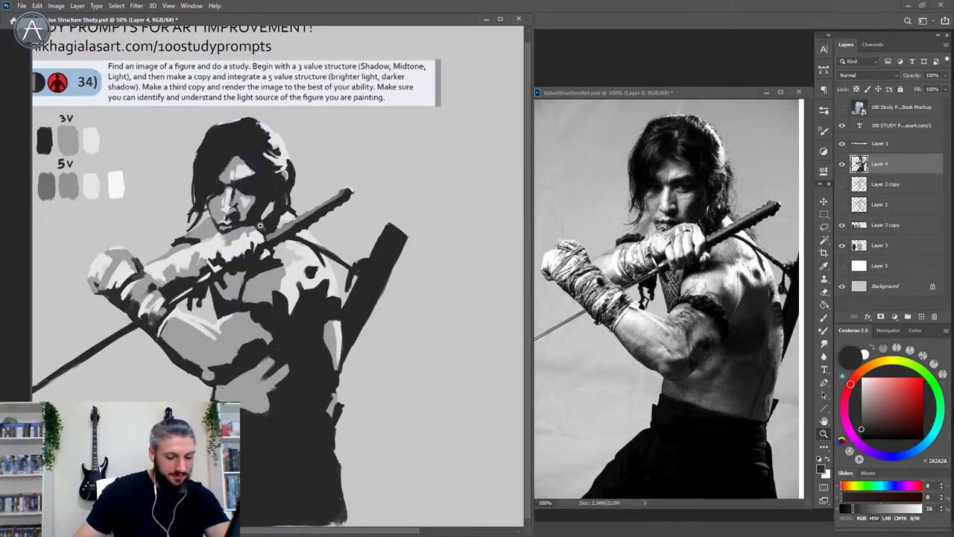
{"action": "key", "text": "ctrl+s"}
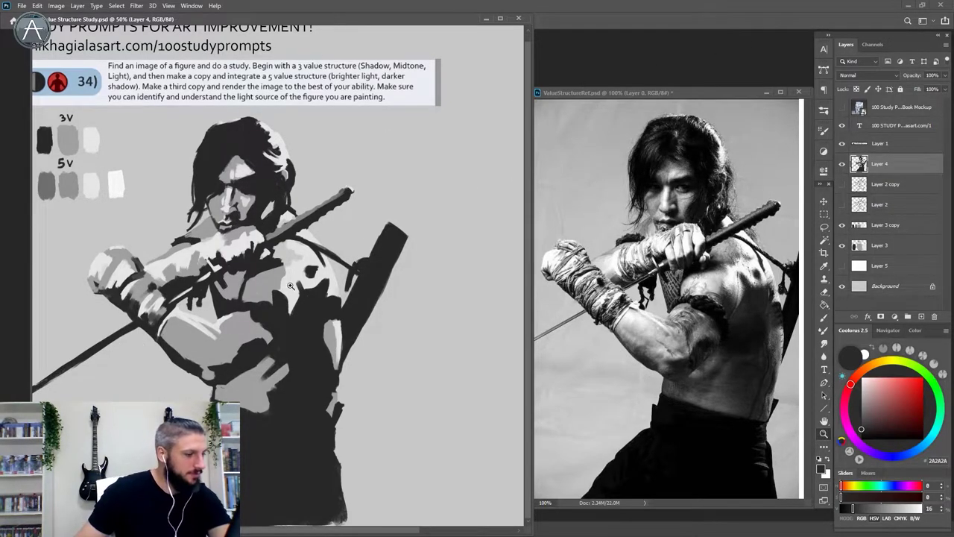
{"action": "key", "text": "ctrl+minus"}
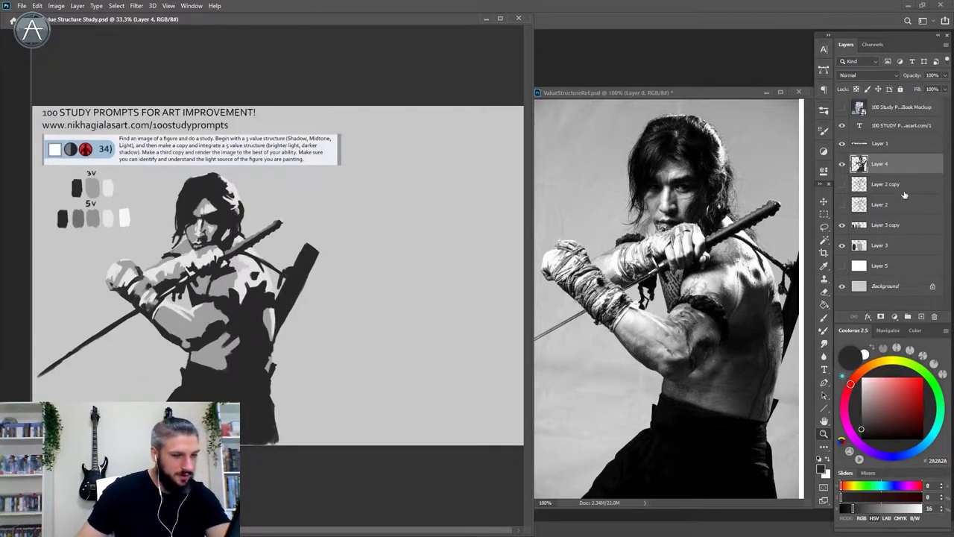
Step: Duplicate Layer 4 and place the copied figure beside the original, below the 5V palette
{"action": "right_click", "coordinate": [871, 174]}
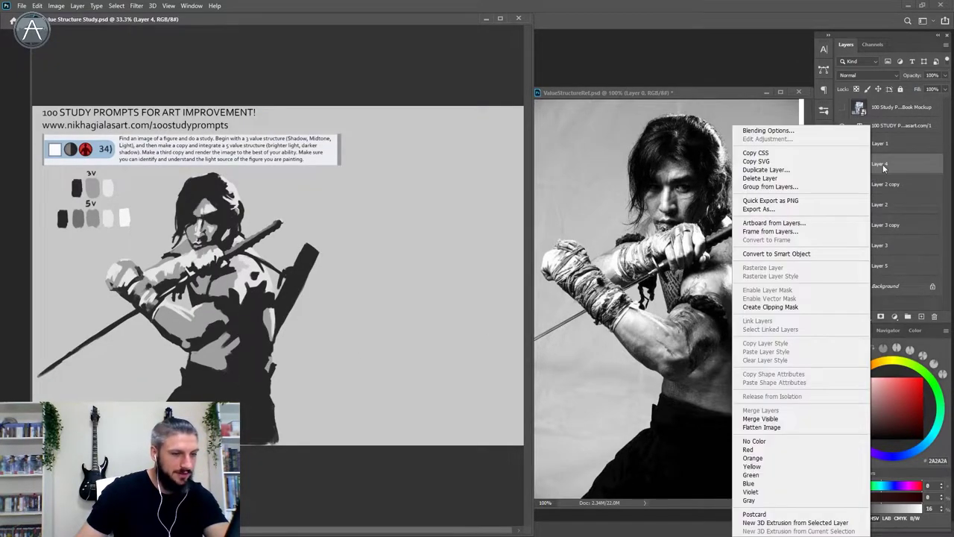
{"action": "left_click", "coordinate": [768, 170]}
{"action": "left_click", "coordinate": [550, 269]}
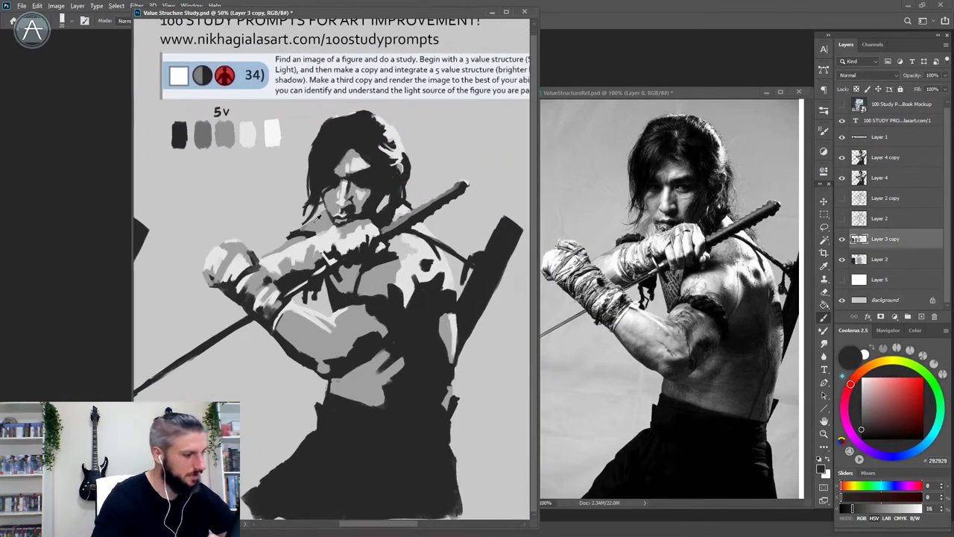
{"action": "left_click_drag", "start_coordinate": [402, 359], "coordinate": [384, 382]}
Step: Lighten the second 5V palette swatch to grey 747474 on Layer 3 copy
{"action": "left_click", "coordinate": [272, 134], "text": "alt"}
{"action": "left_click", "coordinate": [196, 128], "text": "alt"}
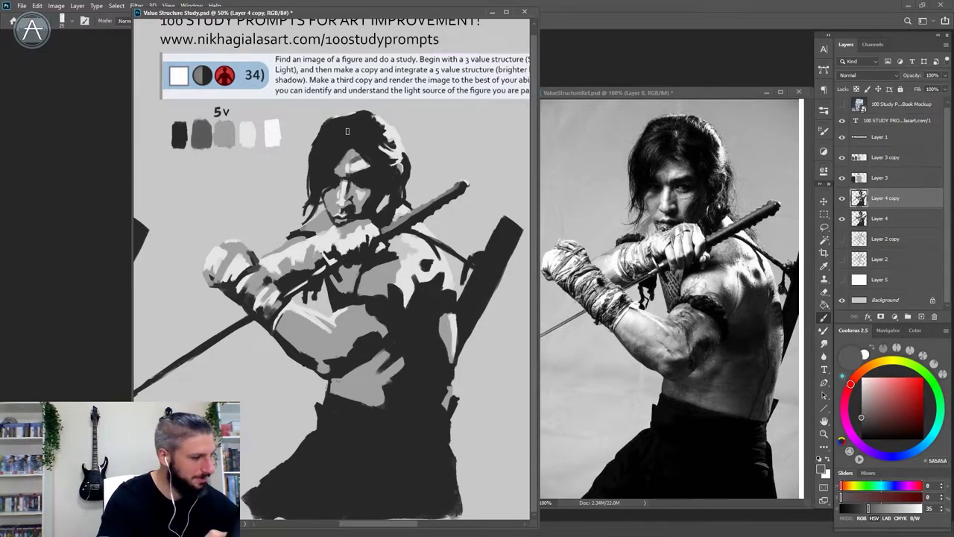
{"action": "left_click", "coordinate": [202, 134], "text": "alt"}
{"action": "left_click_drag", "start_coordinate": [861, 419], "coordinate": [861, 411]}
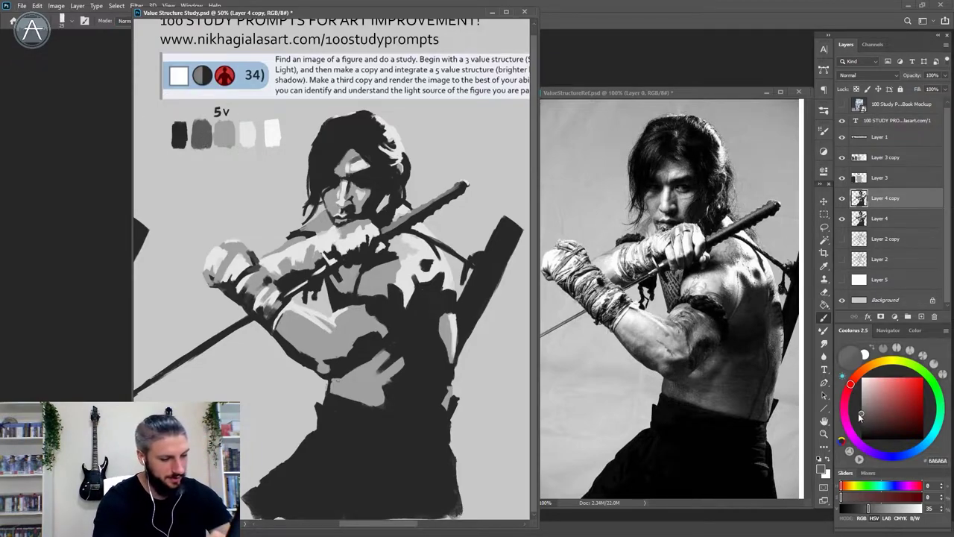
{"action": "left_click", "coordinate": [852, 161]}
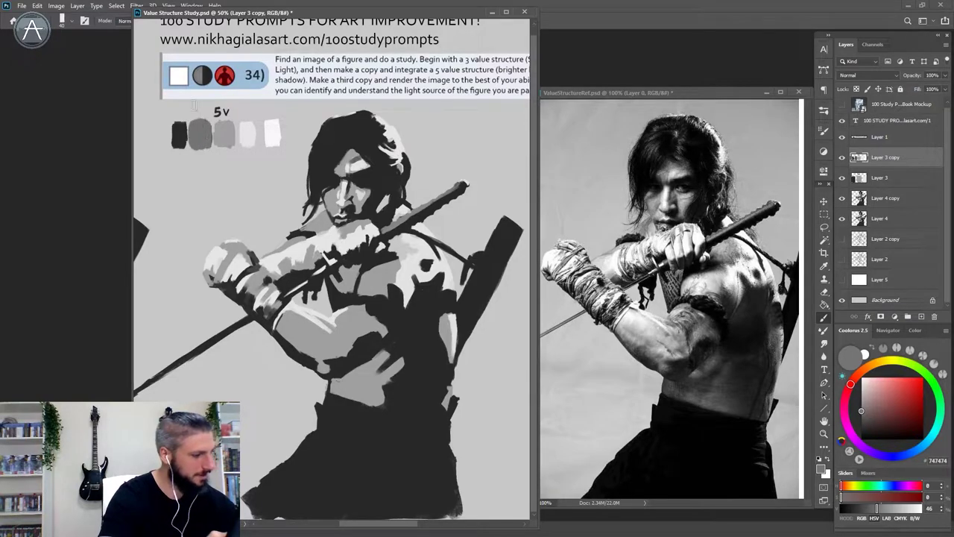
Step: Shade the forehead beneath the hairline on Layer 4 copy with the second 5V value
{"action": "left_click", "coordinate": [854, 201]}
{"action": "left_click", "coordinate": [196, 138], "text": "alt"}
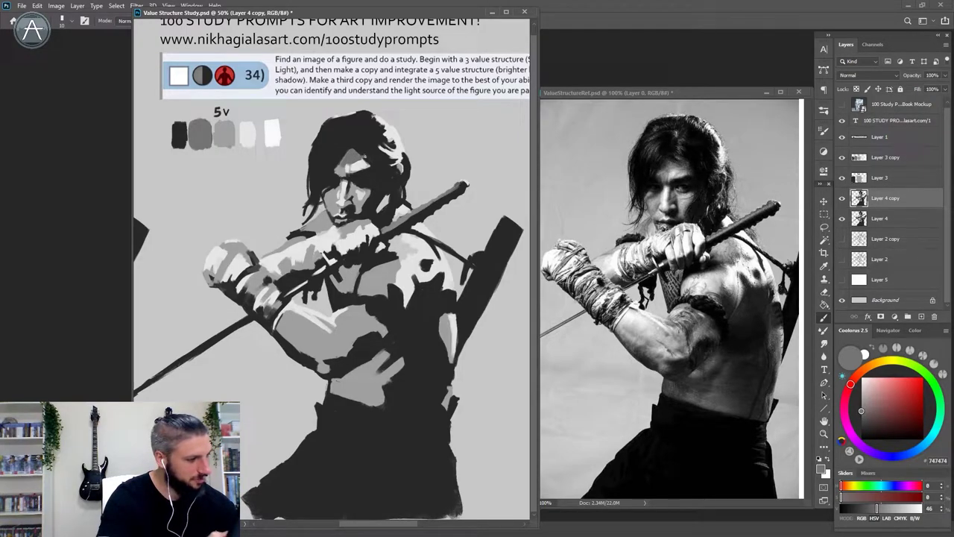
{"action": "left_click", "coordinate": [362, 154], "text": "alt"}
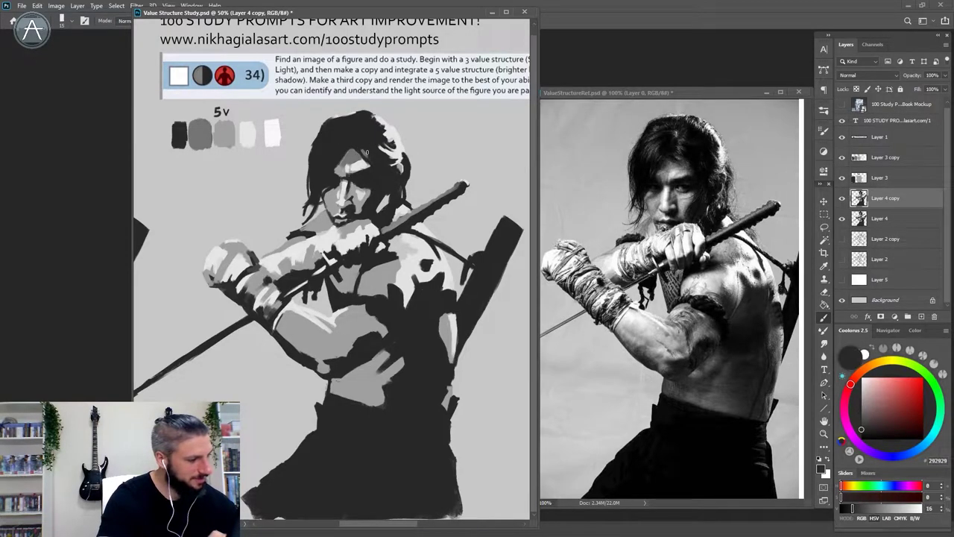
{"action": "left_click", "coordinate": [342, 164], "text": "alt"}
{"action": "left_click_drag", "start_coordinate": [344, 159], "coordinate": [345, 173]}
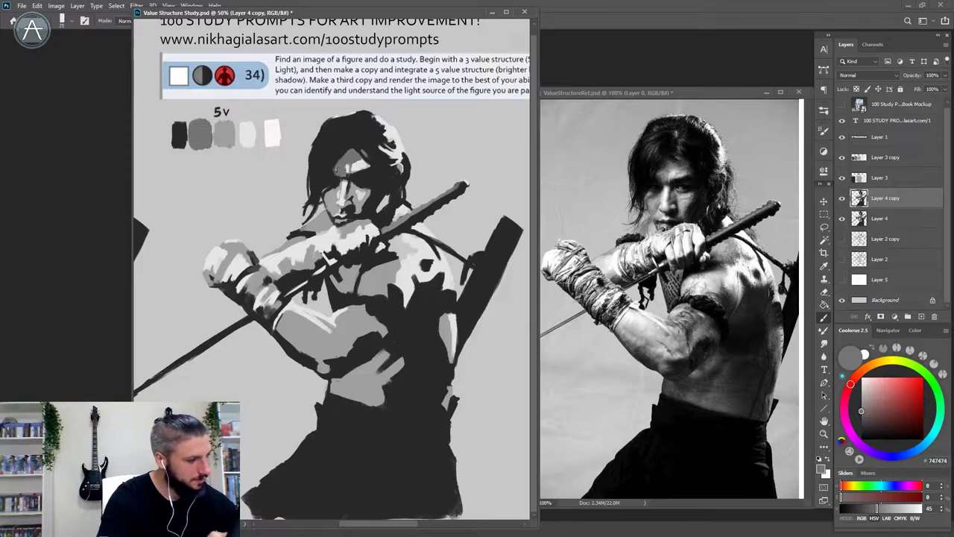
{"action": "key", "text": "bracketleft"}
{"action": "key", "text": "bracketleft"}
{"action": "key", "text": "bracketright"}
Step: Add grey halftones around the brow and the shadow side of the face with sampled values
{"action": "left_click", "coordinate": [368, 139], "text": "alt"}
{"action": "left_click", "coordinate": [352, 158], "text": "alt"}
{"action": "left_click", "coordinate": [350, 158], "text": "alt"}
{"action": "left_click_drag", "start_coordinate": [327, 127], "coordinate": [328, 134]}
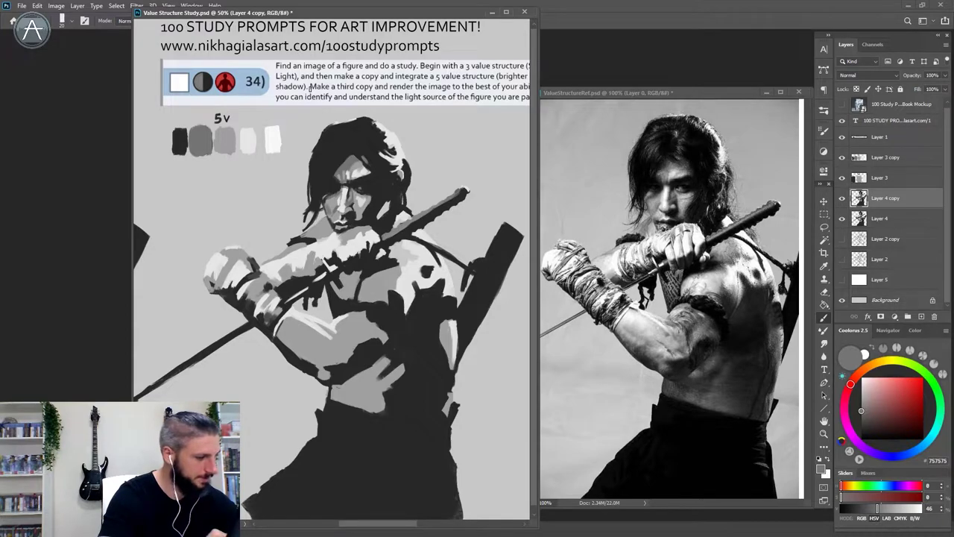
{"action": "left_click", "coordinate": [329, 197], "text": "alt"}
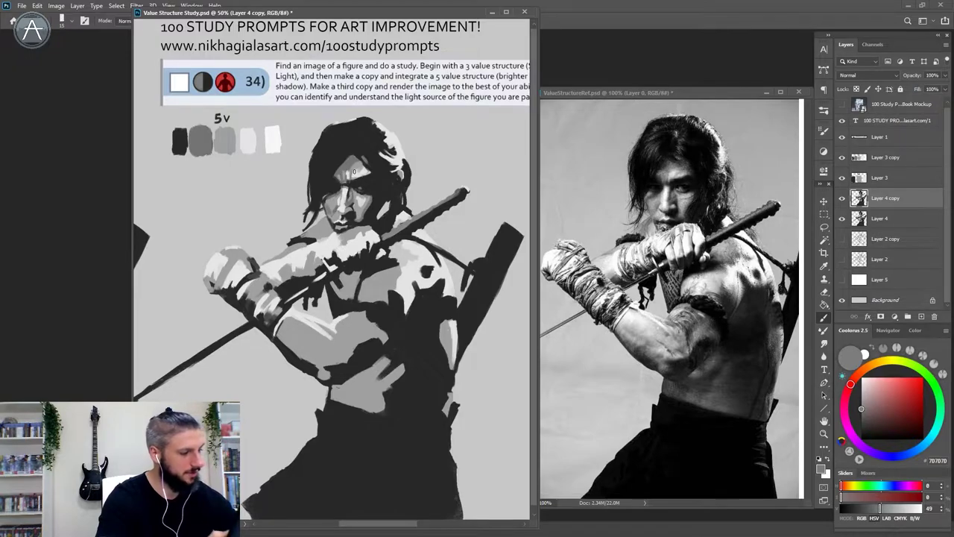
Step: Sketch a demonstration sphere below the 5V palette with a white highlight, a terminator line and a dark shadow side
{"action": "mouse_move", "coordinate": [246, 168]}
{"action": "left_mouse_down"}
{"action": "mouse_move", "coordinate": [218, 211]}
{"action": "mouse_move", "coordinate": [258, 168]}
{"action": "left_mouse_up"}
{"action": "key", "text": "x"}
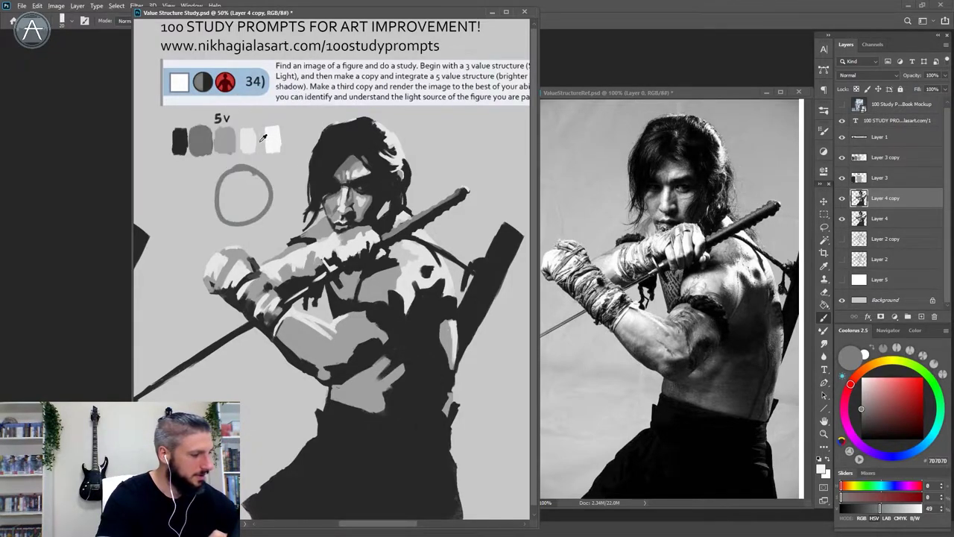
{"action": "left_click", "coordinate": [180, 144], "text": "alt"}
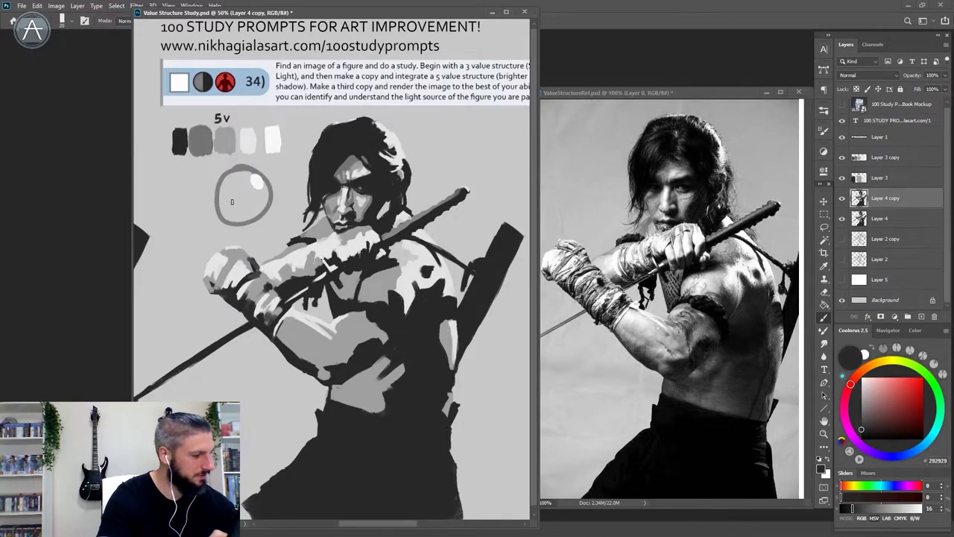
{"action": "key", "text": "bracketright"}
{"action": "mouse_move", "coordinate": [223, 200]}
{"action": "left_mouse_down"}
{"action": "mouse_move", "coordinate": [232, 219]}
{"action": "mouse_move", "coordinate": [229, 173]}
{"action": "mouse_move", "coordinate": [238, 196]}
{"action": "left_mouse_up"}
{"action": "left_click", "coordinate": [206, 143], "text": "alt"}
{"action": "left_click", "coordinate": [256, 182], "text": "alt"}
{"action": "left_click", "coordinate": [228, 206], "text": "alt"}
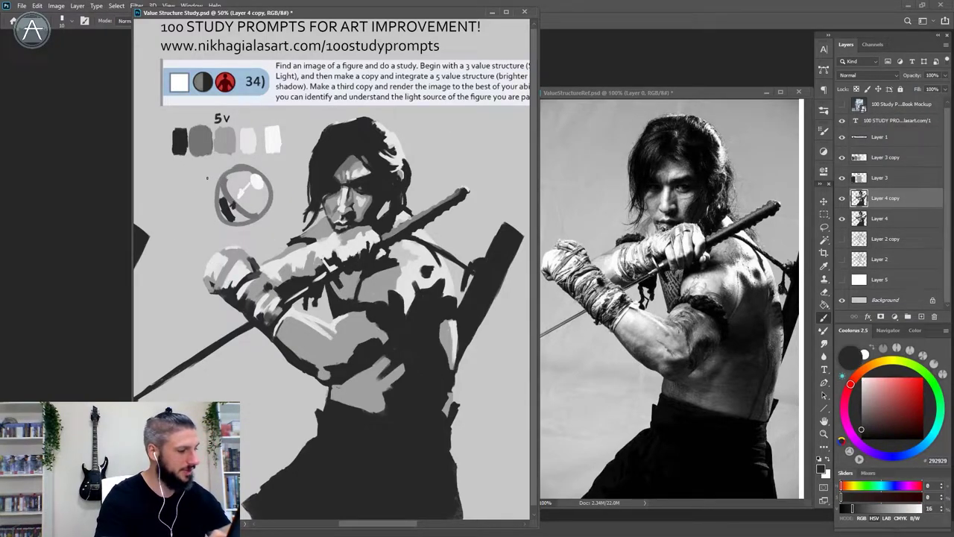
Step: Label the terminator on the demonstration sphere, and erase the whole sketch with its notes
{"action": "left_click_drag", "start_coordinate": [214, 175], "coordinate": [227, 165]}
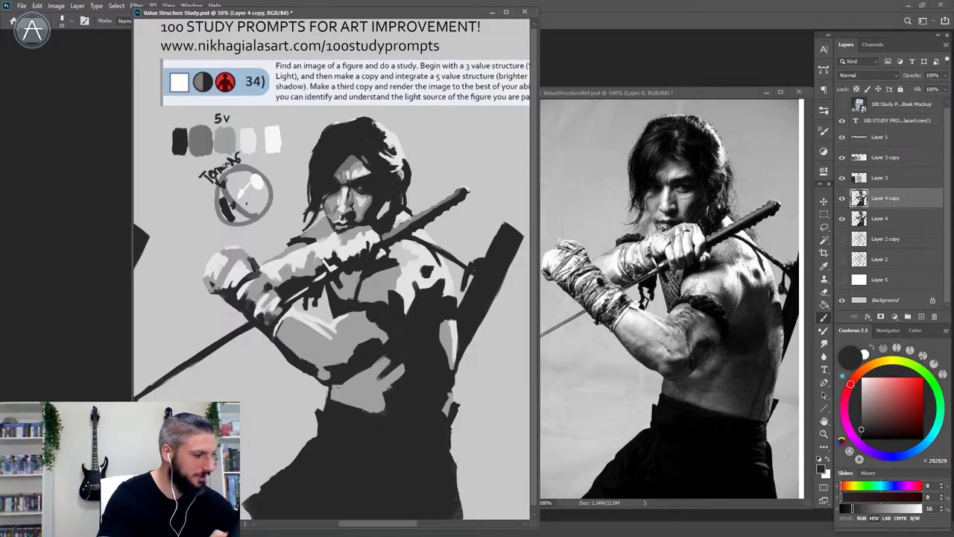
{"action": "mouse_move", "coordinate": [229, 190]}
{"action": "left_mouse_down"}
{"action": "mouse_move", "coordinate": [242, 205]}
{"action": "mouse_move", "coordinate": [260, 205]}
{"action": "left_mouse_up"}
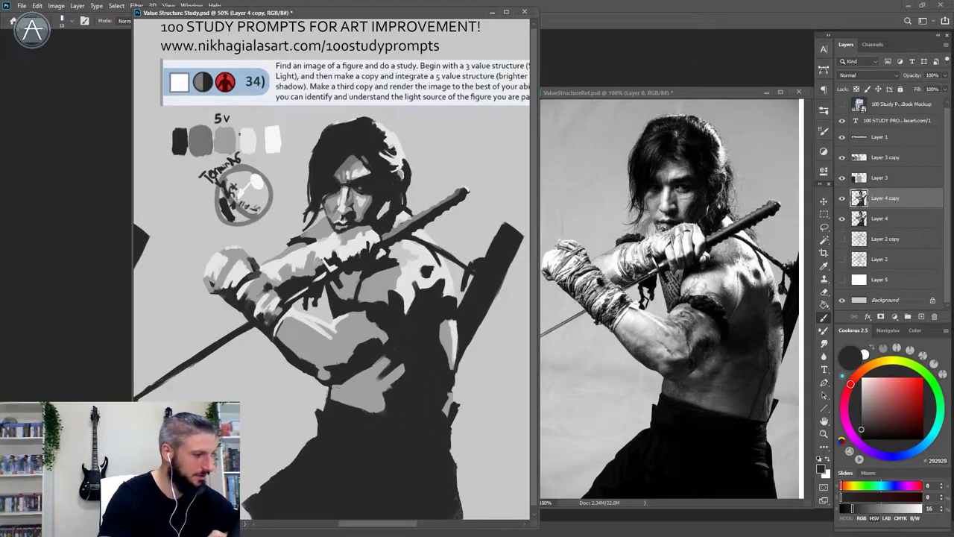
{"action": "key", "text": "e"}
{"action": "mouse_move", "coordinate": [213, 201]}
{"action": "left_mouse_down"}
{"action": "mouse_move", "coordinate": [272, 196]}
{"action": "mouse_move", "coordinate": [227, 164]}
{"action": "left_mouse_up"}
Step: Paint the folds of the forearm wraps behind the sword with the second 5V value
{"action": "key", "text": "b"}
{"action": "left_click", "coordinate": [291, 219], "text": "alt"}
{"action": "left_click", "coordinate": [283, 274], "text": "alt"}
{"action": "left_click", "coordinate": [297, 269], "text": "alt"}
{"action": "mouse_move", "coordinate": [275, 291]}
{"action": "left_mouse_down"}
{"action": "mouse_move", "coordinate": [322, 263]}
{"action": "mouse_move", "coordinate": [307, 244]}
{"action": "left_mouse_up"}
{"action": "left_click", "coordinate": [306, 267], "text": "alt"}
{"action": "left_click", "coordinate": [299, 262], "text": "alt"}
Step: Separate the fingers and knuckles of the hand gripping the sword with sampled grey and light strokes
{"action": "left_click", "coordinate": [317, 250], "text": "alt"}
{"action": "left_click", "coordinate": [336, 271], "text": "alt"}
{"action": "left_click", "coordinate": [344, 259], "text": "alt"}
{"action": "key", "text": "bracketleft"}
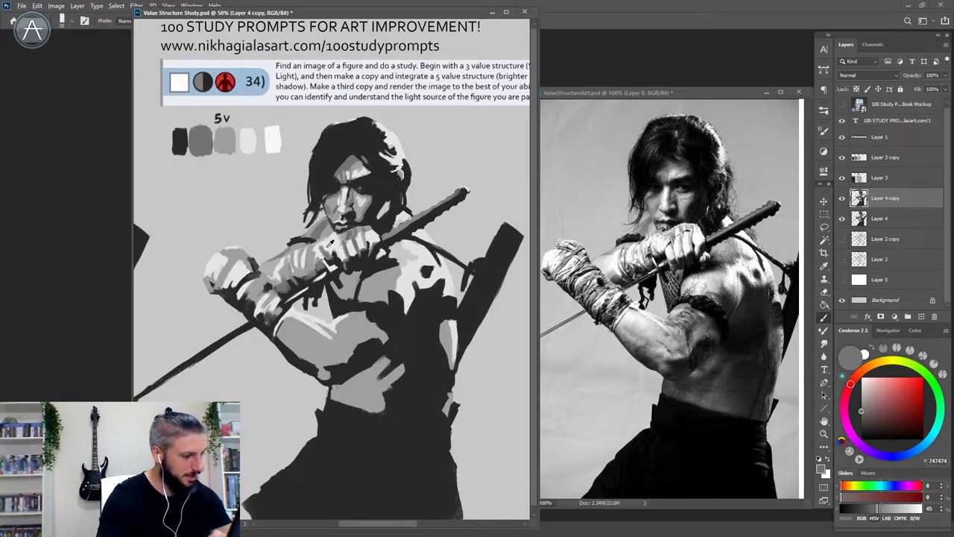
{"action": "left_click", "coordinate": [326, 255], "text": "alt"}
{"action": "left_click", "coordinate": [328, 254], "text": "alt"}
{"action": "left_click", "coordinate": [333, 257], "text": "alt"}
{"action": "left_click", "coordinate": [332, 258], "text": "alt"}
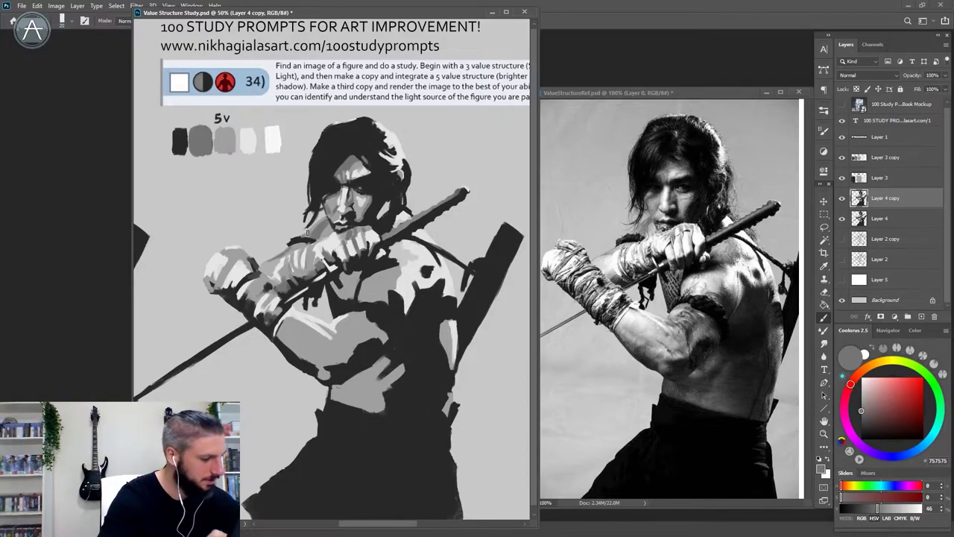
Step: Model the neck and the chest below the gripping hand with sampled dark grey and light values
{"action": "left_click", "coordinate": [316, 236], "text": "alt"}
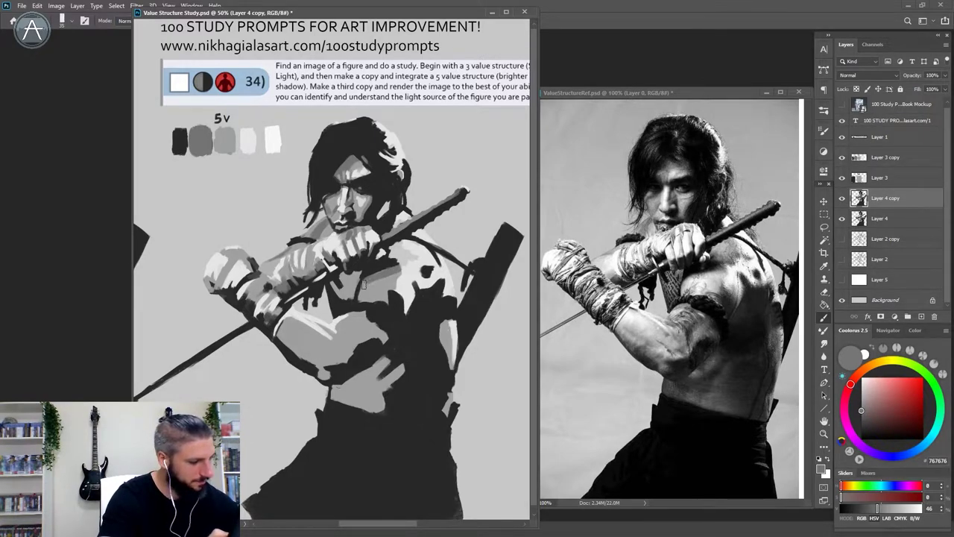
{"action": "left_click", "coordinate": [403, 280], "text": "alt"}
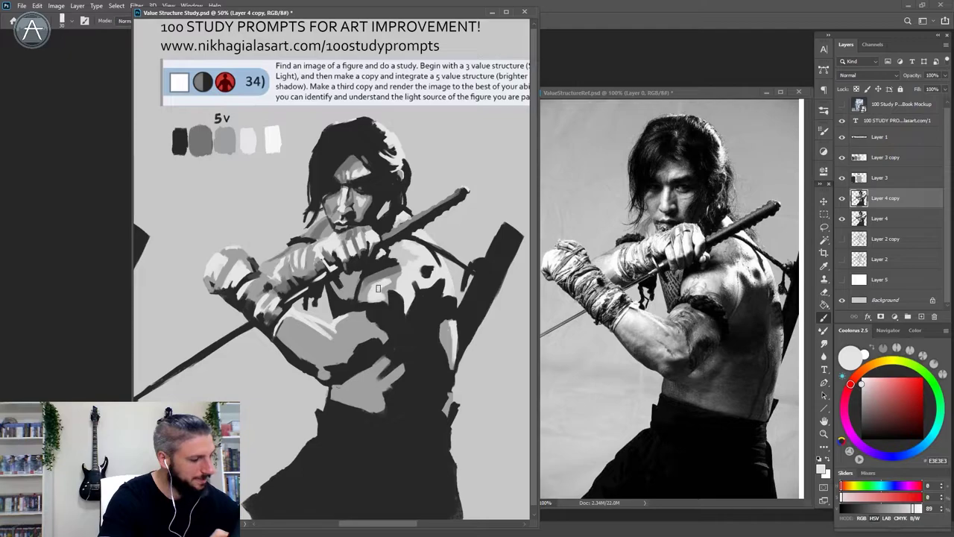
{"action": "left_click", "coordinate": [381, 286], "text": "alt"}
{"action": "left_click", "coordinate": [367, 280], "text": "alt"}
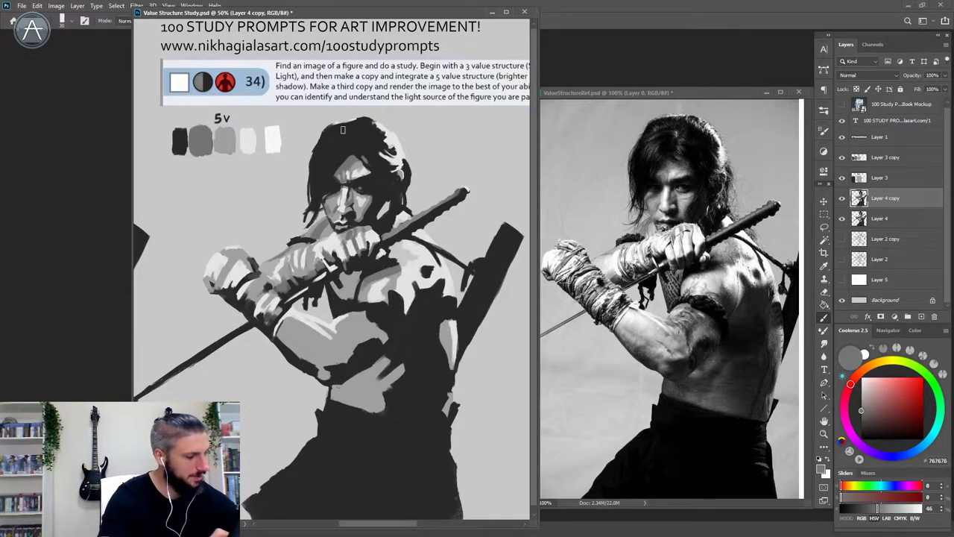
{"action": "right_click", "coordinate": [342, 130]}
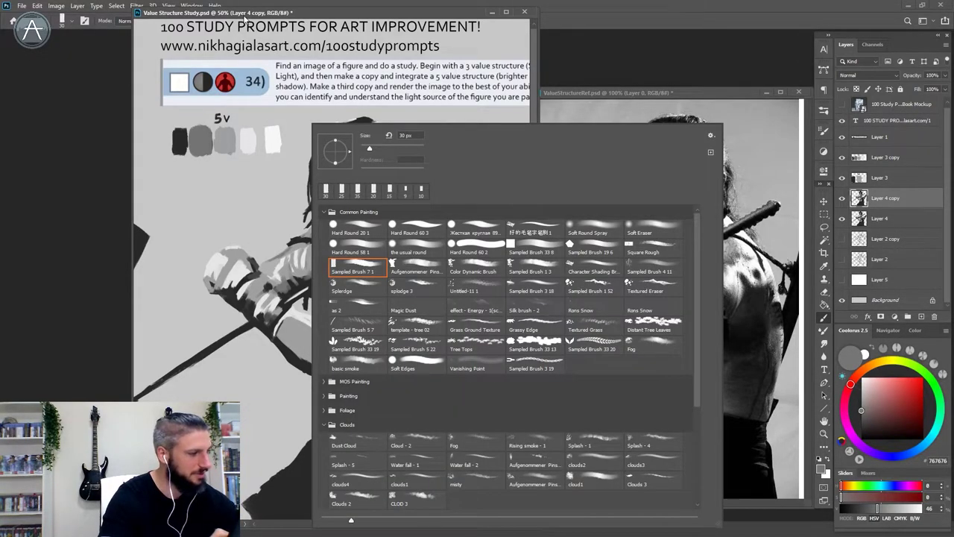
{"action": "left_click_drag", "start_coordinate": [243, 15], "coordinate": [244, 17]}
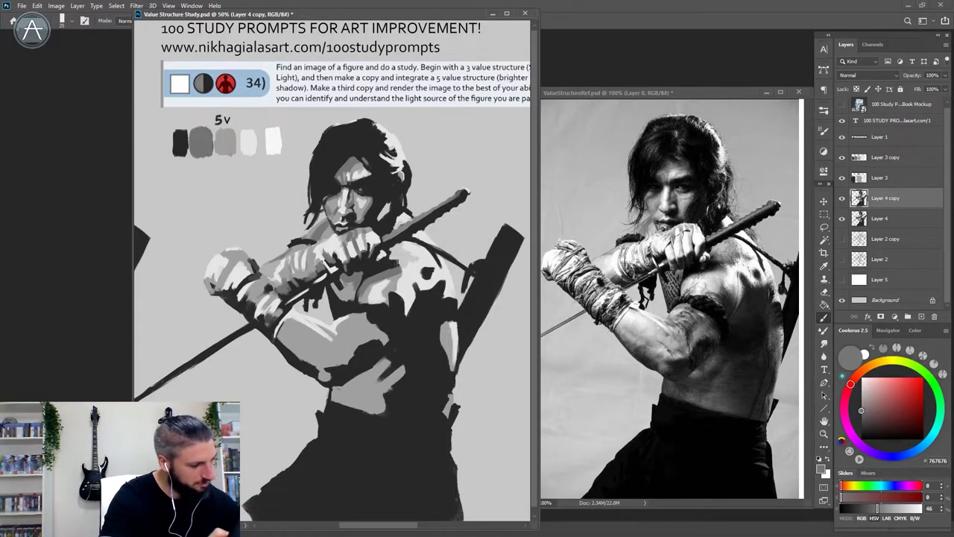
Step: Paint dark grey halftones across the upper chest and the lit shoulder next to its shadow shapes
{"action": "left_click_drag", "start_coordinate": [407, 262], "coordinate": [383, 261]}
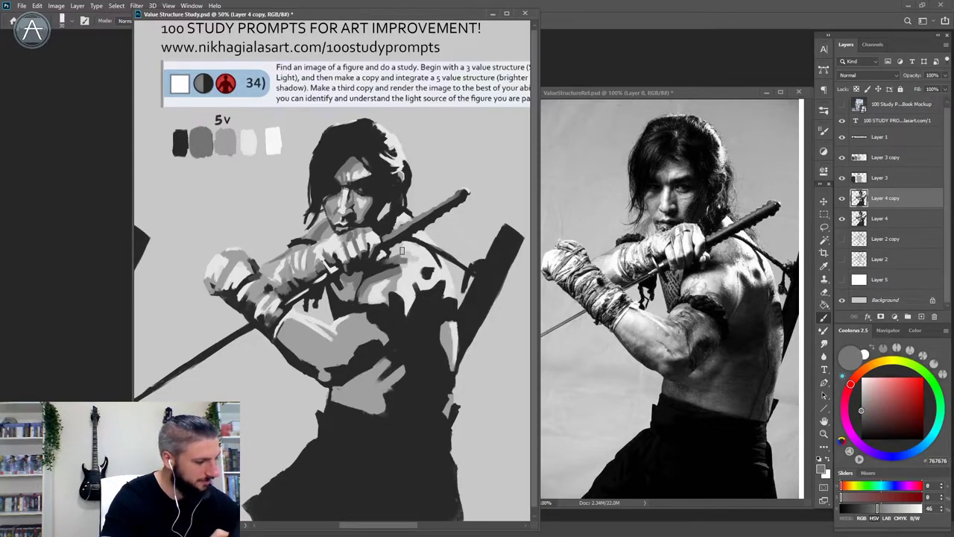
{"action": "key", "text": "z"}
{"action": "left_click", "coordinate": [381, 269]}
{"action": "left_click", "coordinate": [381, 269]}
{"action": "left_click", "coordinate": [381, 268]}
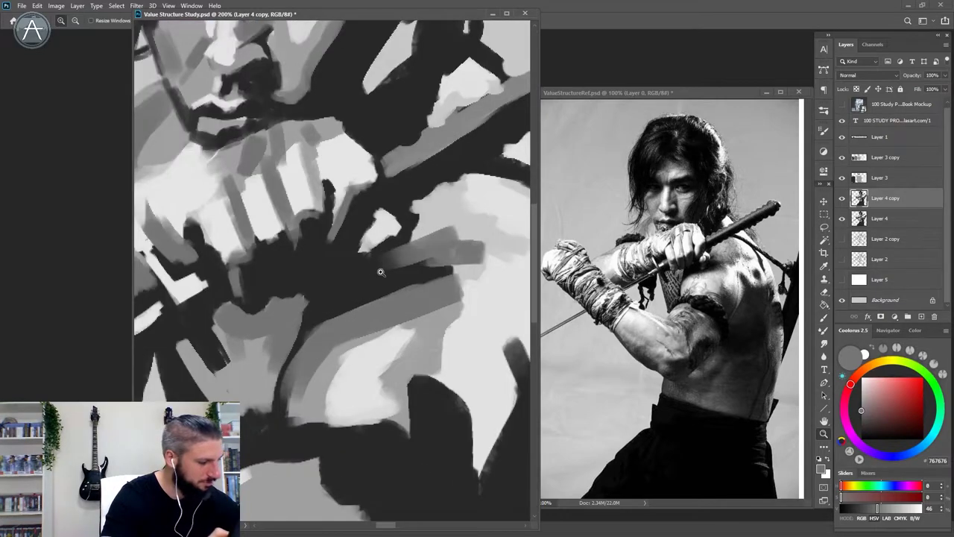
{"action": "left_click", "coordinate": [383, 264], "text": "alt"}
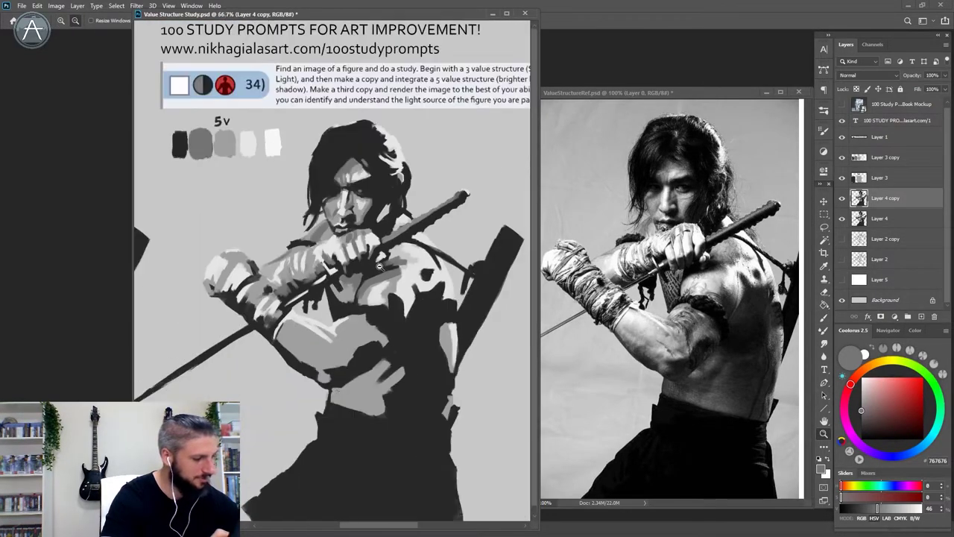
{"action": "key", "text": "b"}
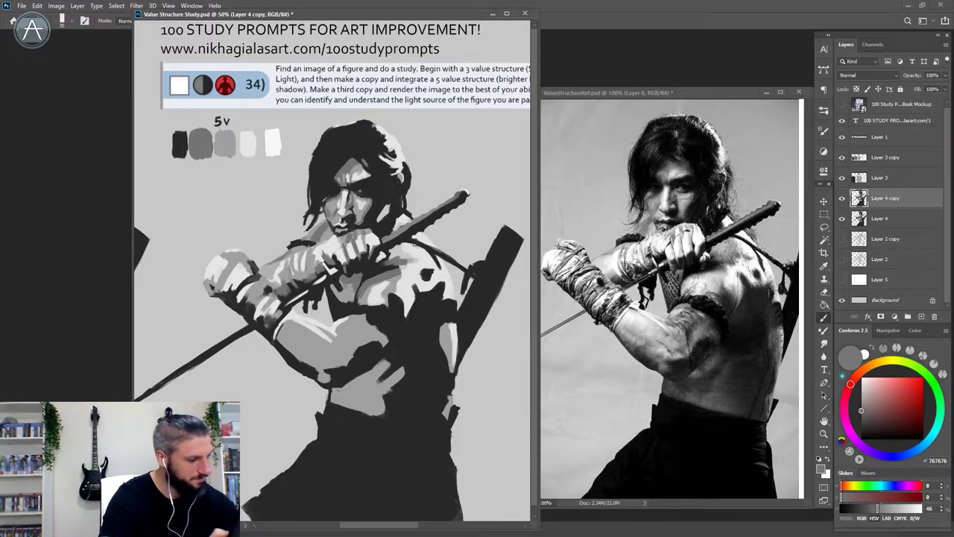
{"action": "mouse_move", "coordinate": [403, 261]}
{"action": "left_mouse_down"}
{"action": "mouse_move", "coordinate": [392, 249]}
{"action": "mouse_move", "coordinate": [419, 260]}
{"action": "left_mouse_up"}
{"action": "mouse_move", "coordinate": [422, 270]}
{"action": "left_mouse_down"}
{"action": "mouse_move", "coordinate": [437, 289]}
{"action": "mouse_move", "coordinate": [410, 318]}
{"action": "mouse_move", "coordinate": [408, 299]}
{"action": "left_mouse_up"}
Step: Add highlights to the lit shoulder with a smaller brush and the brightest 5V value
{"action": "left_click", "coordinate": [273, 142], "text": "alt"}
{"action": "key", "text": "["}
{"action": "left_click_drag", "start_coordinate": [415, 249], "coordinate": [427, 273]}
{"action": "left_click_drag", "start_coordinate": [438, 258], "coordinate": [444, 275]}
Step: Add bright accents at the neck behind the sword handle and on the lit side of the hair
{"action": "left_click", "coordinate": [407, 212], "text": "alt"}
{"action": "left_click", "coordinate": [400, 222], "text": "alt"}
{"action": "left_click_drag", "start_coordinate": [401, 215], "coordinate": [404, 220]}
{"action": "left_click_drag", "start_coordinate": [395, 152], "coordinate": [399, 163]}
Step: Shade the bent arm from forearm to elbow with the second 5V value and sampled greys
{"action": "key", "text": "z"}
{"action": "left_click", "coordinate": [248, 303], "text": "alt"}
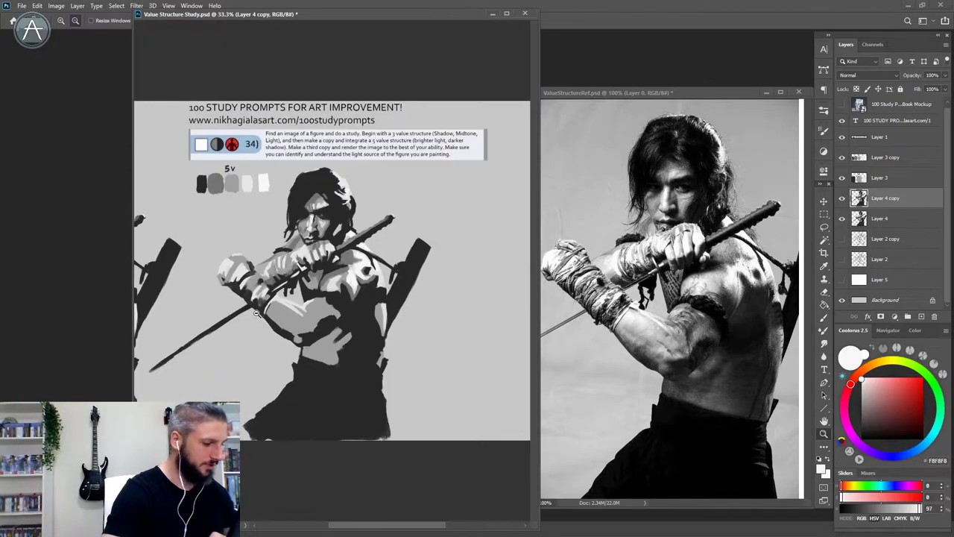
{"action": "left_click_drag", "start_coordinate": [248, 306], "coordinate": [305, 347]}
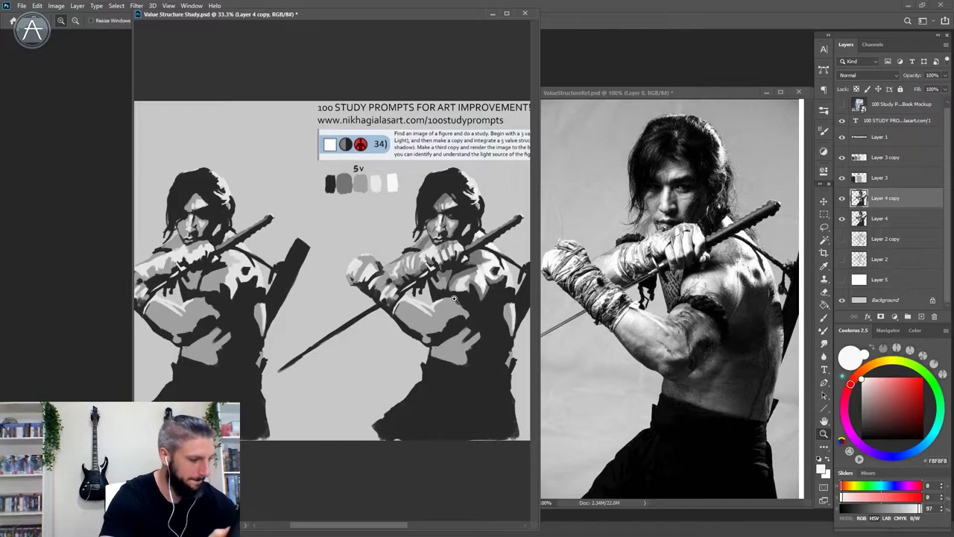
{"action": "left_click", "coordinate": [425, 246]}
{"action": "key", "text": "b"}
{"action": "left_click", "coordinate": [209, 145], "text": "alt"}
{"action": "left_click", "coordinate": [301, 343], "text": "alt"}
{"action": "mouse_move", "coordinate": [328, 370]}
{"action": "left_mouse_down"}
{"action": "mouse_move", "coordinate": [297, 339]}
{"action": "mouse_move", "coordinate": [317, 349]}
{"action": "mouse_move", "coordinate": [317, 315]}
{"action": "mouse_move", "coordinate": [348, 342]}
{"action": "mouse_move", "coordinate": [393, 345]}
{"action": "left_mouse_up"}
{"action": "left_click", "coordinate": [365, 328], "text": "alt"}
{"action": "mouse_move", "coordinate": [392, 340]}
{"action": "left_mouse_down"}
{"action": "mouse_move", "coordinate": [330, 340]}
{"action": "mouse_move", "coordinate": [334, 364]}
{"action": "left_mouse_up"}
{"action": "left_click", "coordinate": [349, 355], "text": "alt"}
{"action": "left_click", "coordinate": [357, 350], "text": "alt"}
{"action": "left_click", "coordinate": [349, 359], "text": "alt"}
{"action": "left_click", "coordinate": [356, 327], "text": "alt"}
Step: Darken the inner chest below the gripping hand with a smaller brush and sampled values
{"action": "key", "text": "["}
{"action": "key", "text": "["}
{"action": "left_click_drag", "start_coordinate": [353, 286], "coordinate": [346, 307]}
{"action": "left_click", "coordinate": [345, 301], "text": "alt"}
{"action": "left_click", "coordinate": [348, 299], "text": "alt"}
Step: Cover most of the lit abdomen with dark grey halftone strokes using a larger brush
{"action": "key", "text": "]"}
{"action": "key", "text": "]"}
{"action": "key", "text": "]"}
{"action": "key", "text": "]"}
{"action": "left_click_drag", "start_coordinate": [409, 370], "coordinate": [388, 392]}
{"action": "mouse_move", "coordinate": [392, 364]}
{"action": "left_mouse_down"}
{"action": "mouse_move", "coordinate": [345, 394]}
{"action": "mouse_move", "coordinate": [407, 414]}
{"action": "left_mouse_up"}
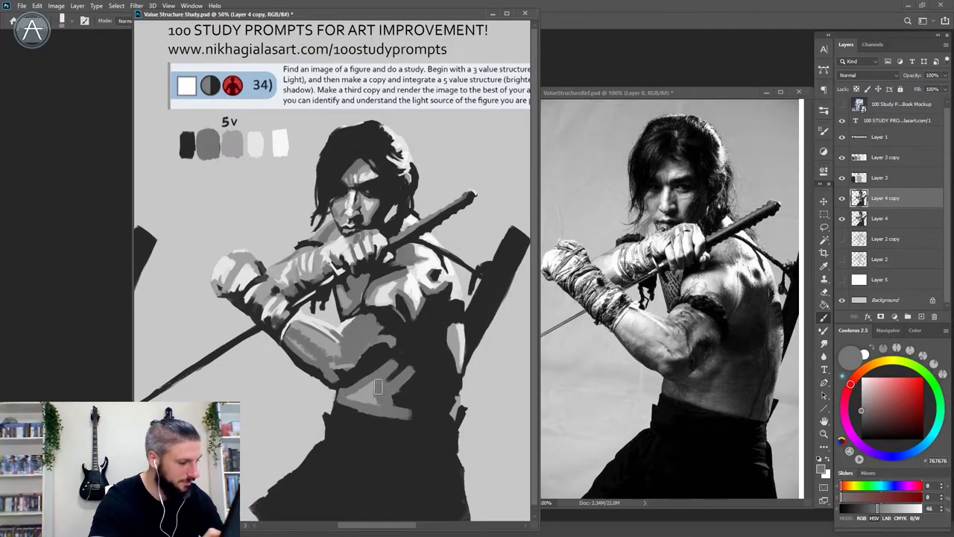
{"action": "left_click", "coordinate": [399, 398], "text": "alt"}
{"action": "left_click_drag", "start_coordinate": [380, 383], "coordinate": [349, 401]}
Step: Refine the shadow shapes on the side of the torso and abdomen with sampled values
{"action": "left_click_drag", "start_coordinate": [187, 182], "coordinate": [496, 176]}
{"action": "left_click_drag", "start_coordinate": [226, 174], "coordinate": [308, 170]}
{"action": "key", "text": "z"}
{"action": "left_click", "coordinate": [285, 302], "text": "alt"}
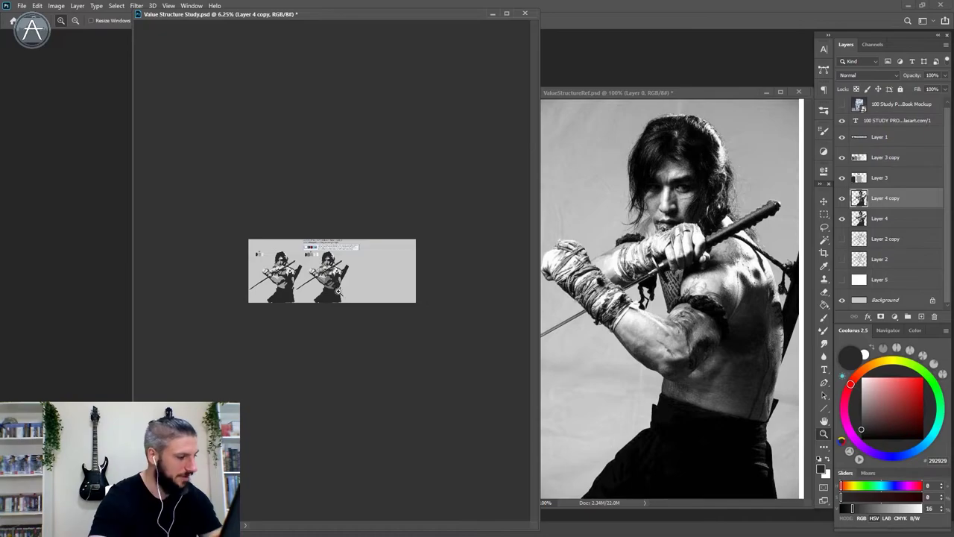
{"action": "left_click", "coordinate": [328, 287]}
{"action": "key", "text": "b"}
{"action": "left_click", "coordinate": [403, 406], "text": "alt"}
{"action": "left_click", "coordinate": [427, 373], "text": "alt"}
{"action": "left_click", "coordinate": [442, 372], "text": "alt"}
{"action": "mouse_move", "coordinate": [438, 323]}
{"action": "left_mouse_down"}
{"action": "mouse_move", "coordinate": [445, 359]}
{"action": "mouse_move", "coordinate": [371, 395]}
{"action": "mouse_move", "coordinate": [362, 388]}
{"action": "left_mouse_up"}
{"action": "left_click", "coordinate": [446, 343], "text": "alt"}
{"action": "left_click", "coordinate": [317, 227], "text": "alt"}
{"action": "left_click", "coordinate": [361, 366], "text": "alt"}
Step: Highlight the outer edge of the wrapped fist with a small brush and the brightest 5V value
{"action": "key", "text": "["}
{"action": "key", "text": "["}
{"action": "key", "text": "["}
{"action": "key", "text": "["}
{"action": "key", "text": "["}
{"action": "left_click", "coordinate": [270, 140], "text": "alt"}
{"action": "mouse_move", "coordinate": [218, 255]}
{"action": "left_mouse_down"}
{"action": "mouse_move", "coordinate": [205, 270]}
{"action": "mouse_move", "coordinate": [221, 283]}
{"action": "left_mouse_up"}
Step: Duplicate Layer 4, place the hidden copy over the 5-value figure, and make Layer 4 copy active again
{"action": "right_click", "coordinate": [901, 218]}
{"action": "left_click", "coordinate": [820, 179]}
{"action": "key", "text": "v"}
{"action": "left_click_drag", "start_coordinate": [157, 298], "coordinate": [529, 298]}
{"action": "left_click", "coordinate": [842, 218]}
{"action": "key", "text": "b"}
{"action": "left_click", "coordinate": [885, 198]}
Step: Refine the bent arm and the forearm wraps with values sampled from the arm and hand
{"action": "left_click", "coordinate": [329, 320], "text": "alt"}
{"action": "left_click_drag", "start_coordinate": [361, 314], "coordinate": [335, 333]}
{"action": "left_click", "coordinate": [233, 300], "text": "alt"}
{"action": "left_click", "coordinate": [316, 255], "text": "alt"}
{"action": "left_click", "coordinate": [289, 267], "text": "alt"}
Step: Paint grey highlights along the sword blade and handle, using the third 5V value for the handle
{"action": "left_click_drag", "start_coordinate": [246, 299], "coordinate": [328, 304]}
{"action": "key", "text": "["}
{"action": "key", "text": "["}
{"action": "left_click_drag", "start_coordinate": [330, 325], "coordinate": [236, 386]}
{"action": "left_click_drag", "start_coordinate": [413, 270], "coordinate": [349, 269]}
{"action": "left_click", "coordinate": [240, 143], "text": "alt"}
{"action": "left_click_drag", "start_coordinate": [399, 243], "coordinate": [470, 200]}
Step: Break up the lit side of the hair with light and dark values sampled from it
{"action": "key", "text": "]"}
{"action": "left_click", "coordinate": [409, 165], "text": "alt"}
{"action": "left_click", "coordinate": [407, 155], "text": "alt"}
{"action": "left_click", "coordinate": [397, 152], "text": "alt"}
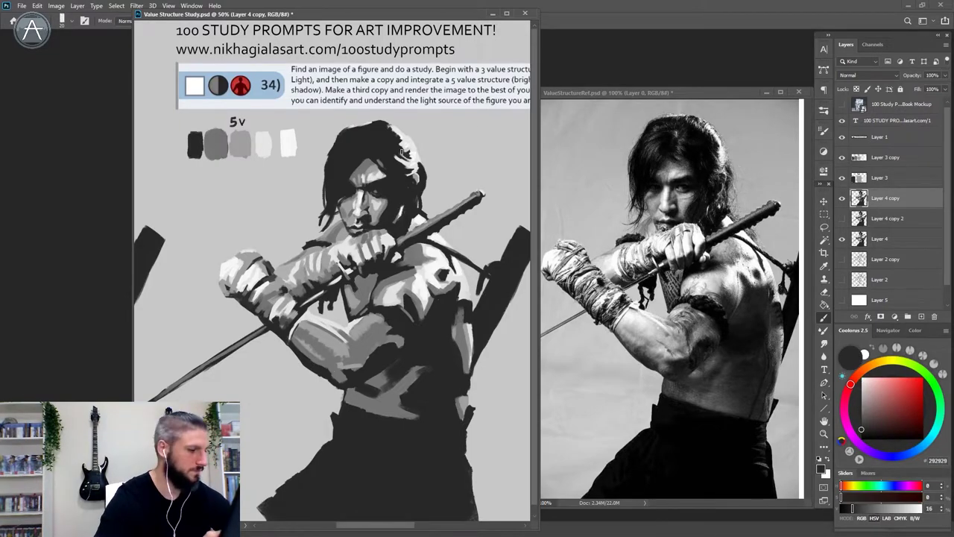
Step: Refine the forearm wraps, chest and bent arm of the 5-value figure with light and dark values sampled from them
{"action": "left_click", "coordinate": [280, 275], "text": "alt"}
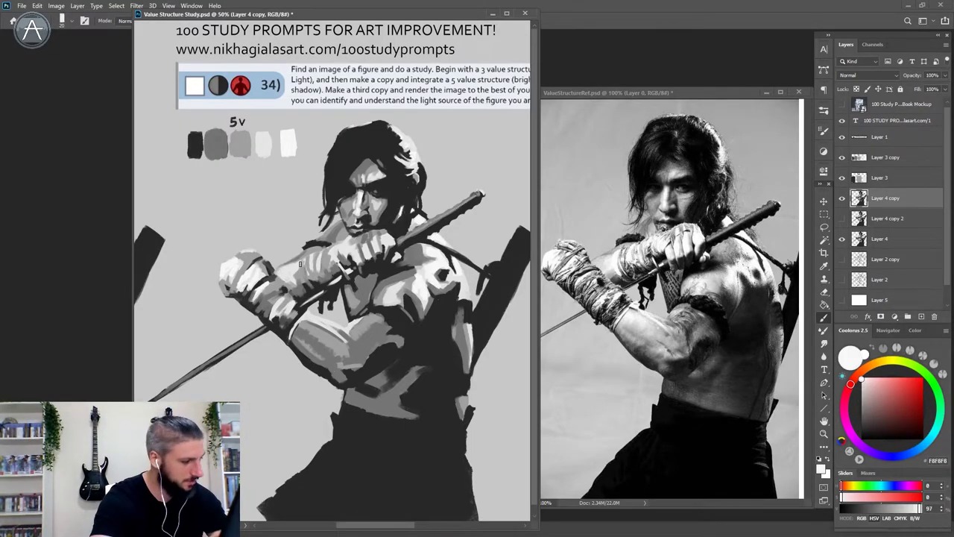
{"action": "left_click", "coordinate": [397, 258], "text": "alt"}
{"action": "key", "text": "]"}
{"action": "left_click", "coordinate": [401, 263], "text": "alt"}
{"action": "mouse_move", "coordinate": [407, 271]}
{"action": "left_mouse_down"}
{"action": "mouse_move", "coordinate": [374, 292]}
{"action": "mouse_move", "coordinate": [404, 313]}
{"action": "left_mouse_up"}
{"action": "left_click", "coordinate": [381, 286], "text": "alt"}
{"action": "left_click", "coordinate": [402, 282], "text": "alt"}
{"action": "left_click", "coordinate": [253, 274], "text": "alt"}
{"action": "left_click_drag", "start_coordinate": [298, 328], "coordinate": [273, 328]}
Step: Clean up the torso and arm edges with mid-grey and dark values sampled from the 5-value figure
{"action": "left_click", "coordinate": [467, 278], "text": "alt"}
{"action": "left_click_drag", "start_coordinate": [467, 278], "coordinate": [388, 276]}
{"action": "key", "text": "e"}
{"action": "key", "text": "b"}
{"action": "key", "text": "e"}
{"action": "key", "text": "b"}
{"action": "left_click", "coordinate": [204, 277], "text": "alt"}
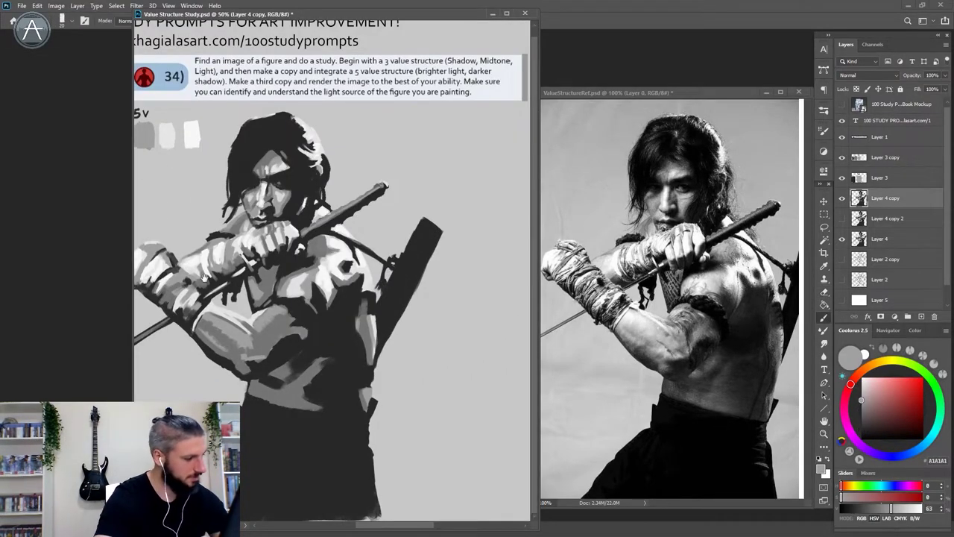
{"action": "left_click_drag", "start_coordinate": [204, 277], "coordinate": [258, 286]}
{"action": "left_click", "coordinate": [305, 401], "text": "alt"}
{"action": "key", "text": "e"}
{"action": "key", "text": "b"}
Step: Add small grey fold accents to the dark trousers near the hip, varying the brush size
{"action": "left_click", "coordinate": [195, 270], "text": "alt"}
{"action": "left_click", "coordinate": [477, 238], "text": "alt"}
{"action": "left_click", "coordinate": [261, 268], "text": "alt"}
{"action": "key", "text": "bracketleft"}
{"action": "key", "text": "bracketleft"}
{"action": "left_click", "coordinate": [261, 273], "text": "alt"}
{"action": "mouse_move", "coordinate": [267, 254]}
{"action": "left_mouse_down"}
{"action": "mouse_move", "coordinate": [269, 262]}
{"action": "mouse_move", "coordinate": [272, 240]}
{"action": "left_mouse_up"}
{"action": "left_click", "coordinate": [279, 245], "text": "alt"}
{"action": "key", "text": "bracketright"}
{"action": "key", "text": "bracketright"}
Step: Widen the document window to compare the 3V and 5V figures side by side, and save the file
{"action": "key", "text": "z"}
{"action": "left_click", "coordinate": [204, 358], "text": "alt"}
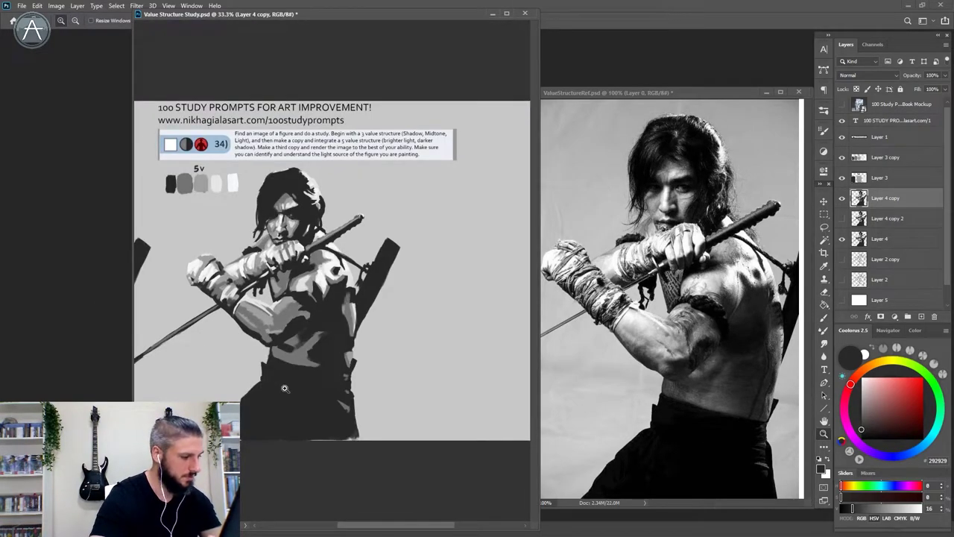
{"action": "left_click_drag", "start_coordinate": [198, 383], "coordinate": [373, 430]}
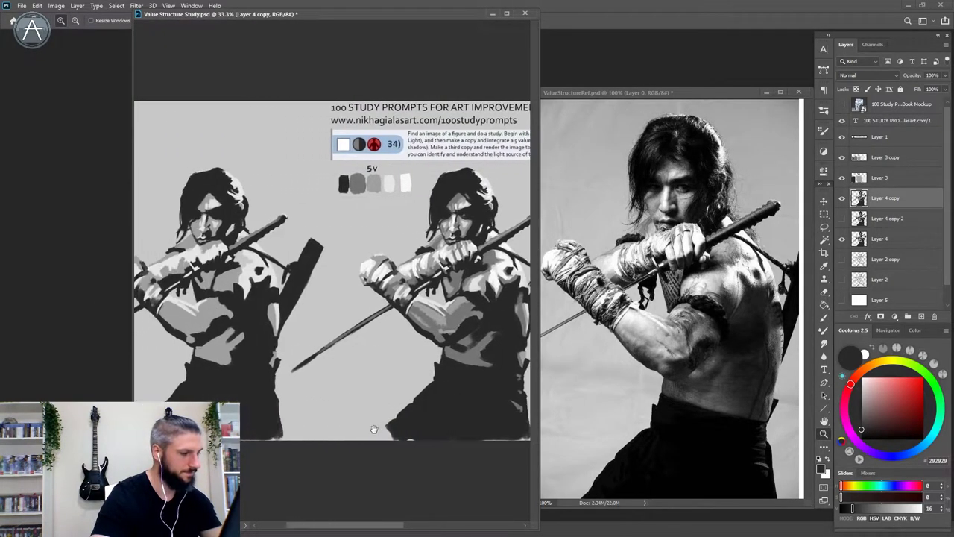
{"action": "left_click_drag", "start_coordinate": [537, 352], "coordinate": [748, 400]}
{"action": "left_click_drag", "start_coordinate": [185, 367], "coordinate": [241, 366]}
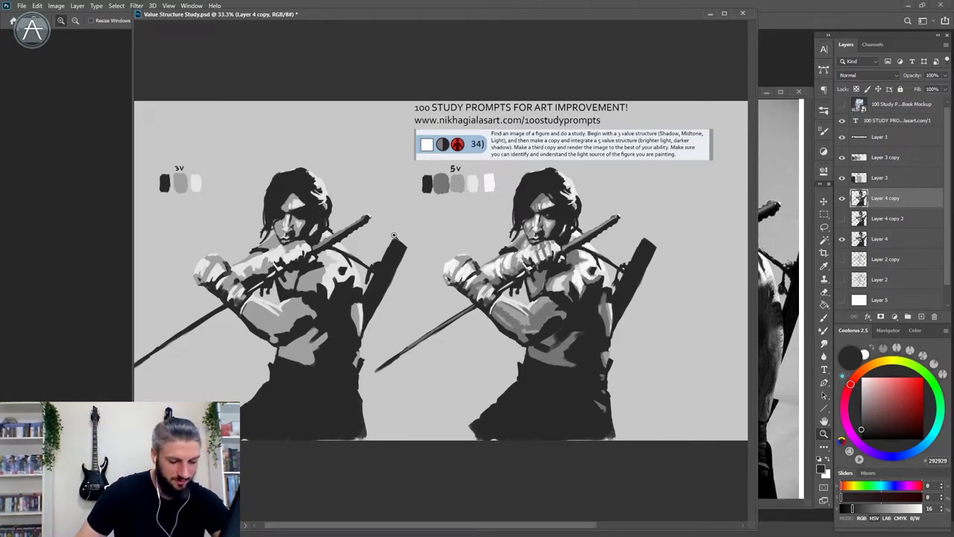
{"action": "left_click", "coordinate": [432, 209], "text": "alt"}
{"action": "left_click_drag", "start_coordinate": [599, 243], "coordinate": [555, 246]}
{"action": "key", "text": "ctrl+s"}
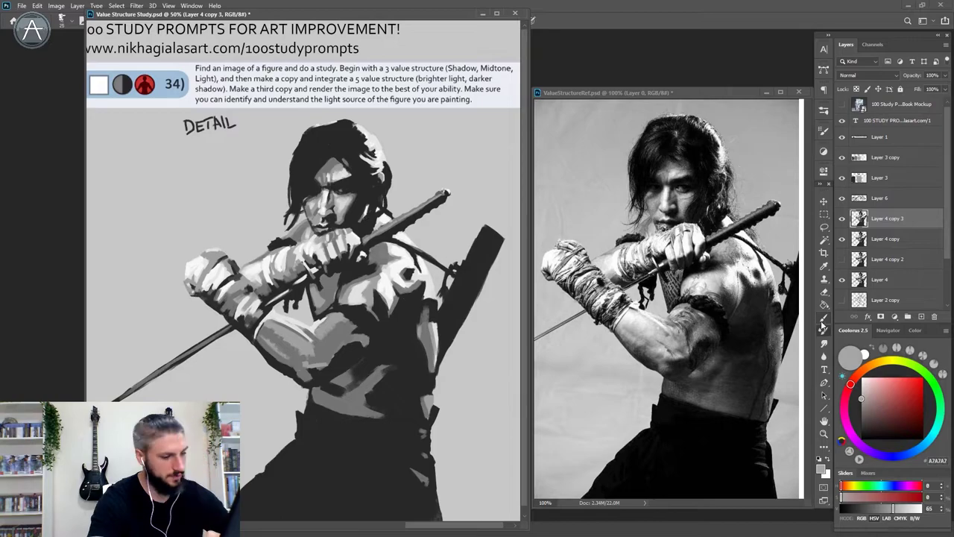
Step: Start refining the DETAIL figure's face on Layer 4 copy 3 with values sampled from it
{"action": "right_click", "coordinate": [333, 131]}
{"action": "left_click", "coordinate": [319, 205], "text": "alt"}
{"action": "left_click", "coordinate": [316, 210], "text": "ctrl"}
{"action": "left_click", "coordinate": [322, 195], "text": "alt"}
{"action": "left_click", "coordinate": [320, 193], "text": "alt"}
Step: Add a new layer directly above Layer 4 copy, beneath the DETAIL figure, for painting the background
{"action": "key", "text": "ctrl+minus"}
{"action": "key", "text": "ctrl+minus"}
{"action": "left_click", "coordinate": [886, 239]}
{"action": "mouse_move", "coordinate": [279, 178]}
{"action": "left_mouse_down"}
{"action": "mouse_move", "coordinate": [321, 335]}
{"action": "mouse_move", "coordinate": [283, 391]}
{"action": "left_mouse_up"}
{"action": "left_click", "coordinate": [921, 317]}
{"action": "key", "text": "b"}
Step: Brush loose, textured light grey strokes into the background all around the DETAIL figure
{"action": "left_click_drag", "start_coordinate": [417, 179], "coordinate": [448, 246]}
{"action": "left_click_drag", "start_coordinate": [477, 186], "coordinate": [480, 321]}
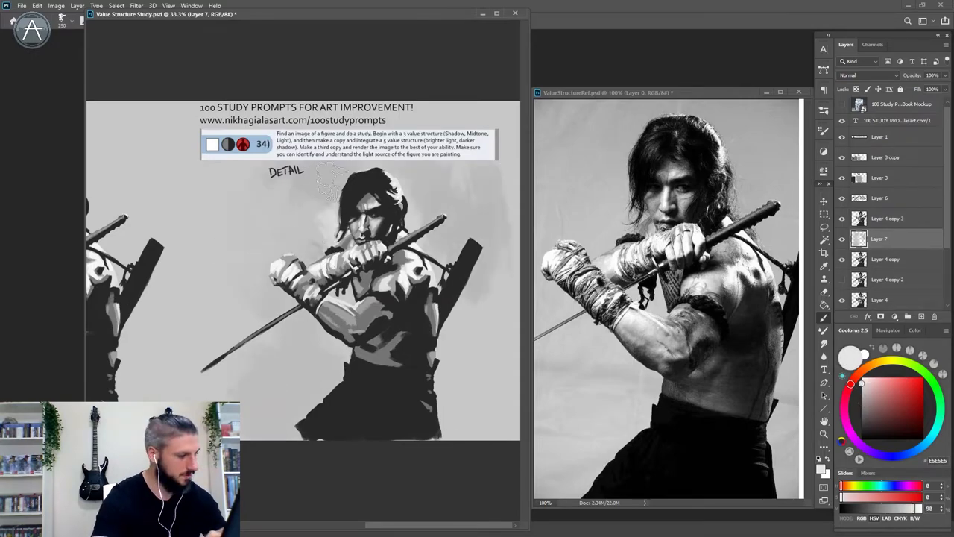
{"action": "left_click_drag", "start_coordinate": [328, 186], "coordinate": [298, 246]}
{"action": "left_click_drag", "start_coordinate": [328, 328], "coordinate": [298, 402]}
{"action": "left_click_drag", "start_coordinate": [447, 276], "coordinate": [474, 403]}
{"action": "left_click_drag", "start_coordinate": [500, 231], "coordinate": [507, 298]}
{"action": "left_click_drag", "start_coordinate": [276, 358], "coordinate": [317, 373]}
{"action": "left_click", "coordinate": [322, 381], "text": "alt"}
{"action": "left_click_drag", "start_coordinate": [258, 396], "coordinate": [258, 422]}
{"action": "left_click_drag", "start_coordinate": [265, 171], "coordinate": [261, 242]}
{"action": "left_click_drag", "start_coordinate": [474, 392], "coordinate": [489, 419]}
Step: Make Layer 4 copy 3 active, choose another brush preset, and soften the hair's side edges and the face
{"action": "key", "text": "ctrl+plus"}
{"action": "key", "text": "ctrl+plus"}
{"action": "left_click", "coordinate": [885, 219]}
{"action": "right_click", "coordinate": [321, 132]}
{"action": "left_click", "coordinate": [547, 276]}
{"action": "left_click_drag", "start_coordinate": [313, 126], "coordinate": [309, 159]}
{"action": "left_click_drag", "start_coordinate": [445, 142], "coordinate": [450, 174]}
{"action": "left_click", "coordinate": [440, 160], "text": "alt"}
{"action": "left_click", "coordinate": [361, 210], "text": "alt"}
{"action": "left_click_drag", "start_coordinate": [368, 213], "coordinate": [359, 204]}
Step: Pull soft strands across the fringe and front of the hair with a larger brush
{"action": "left_click", "coordinate": [373, 168], "text": "alt"}
{"action": "key", "text": "bracketright"}
{"action": "key", "text": "bracketright"}
{"action": "mouse_move", "coordinate": [364, 164]}
{"action": "left_mouse_down"}
{"action": "mouse_move", "coordinate": [385, 160]}
{"action": "mouse_move", "coordinate": [384, 142]}
{"action": "left_mouse_up"}
{"action": "mouse_move", "coordinate": [365, 131]}
{"action": "left_mouse_down"}
{"action": "mouse_move", "coordinate": [394, 152]}
{"action": "mouse_move", "coordinate": [370, 103]}
{"action": "left_mouse_up"}
{"action": "left_click_drag", "start_coordinate": [351, 131], "coordinate": [343, 143]}
{"action": "mouse_move", "coordinate": [343, 121]}
{"action": "left_mouse_down"}
{"action": "mouse_move", "coordinate": [324, 152]}
{"action": "mouse_move", "coordinate": [360, 151]}
{"action": "left_mouse_up"}
{"action": "left_click_drag", "start_coordinate": [361, 135], "coordinate": [390, 152]}
Step: Sweep soft strokes over the crown and outer contour of the hair, following its flow
{"action": "left_click", "coordinate": [316, 109], "text": "alt"}
{"action": "mouse_move", "coordinate": [328, 110]}
{"action": "left_mouse_down"}
{"action": "mouse_move", "coordinate": [347, 88]}
{"action": "mouse_move", "coordinate": [401, 90]}
{"action": "left_mouse_up"}
{"action": "mouse_move", "coordinate": [378, 86]}
{"action": "left_mouse_down"}
{"action": "mouse_move", "coordinate": [359, 72]}
{"action": "mouse_move", "coordinate": [336, 125]}
{"action": "left_mouse_up"}
{"action": "left_click_drag", "start_coordinate": [322, 120], "coordinate": [309, 154]}
{"action": "left_click", "coordinate": [401, 97], "text": "alt"}
{"action": "left_click_drag", "start_coordinate": [398, 88], "coordinate": [432, 121]}
{"action": "left_click_drag", "start_coordinate": [409, 124], "coordinate": [429, 170]}
{"action": "left_click", "coordinate": [367, 79], "text": "alt"}
Step: Blend finer strands into the lit side of the hair and darken the area beside the jaw
{"action": "left_click", "coordinate": [431, 157], "text": "alt"}
{"action": "key", "text": "bracketleft"}
{"action": "key", "text": "bracketleft"}
{"action": "key", "text": "bracketleft"}
{"action": "key", "text": "bracketleft"}
{"action": "key", "text": "bracketleft"}
{"action": "key", "text": "bracketleft"}
{"action": "left_click", "coordinate": [453, 146], "text": "alt"}
{"action": "left_click_drag", "start_coordinate": [444, 136], "coordinate": [450, 168]}
{"action": "left_click_drag", "start_coordinate": [395, 202], "coordinate": [404, 215]}
{"action": "left_click", "coordinate": [364, 238], "text": "alt"}
{"action": "key", "text": "bracketright"}
{"action": "key", "text": "bracketright"}
{"action": "key", "text": "bracketright"}
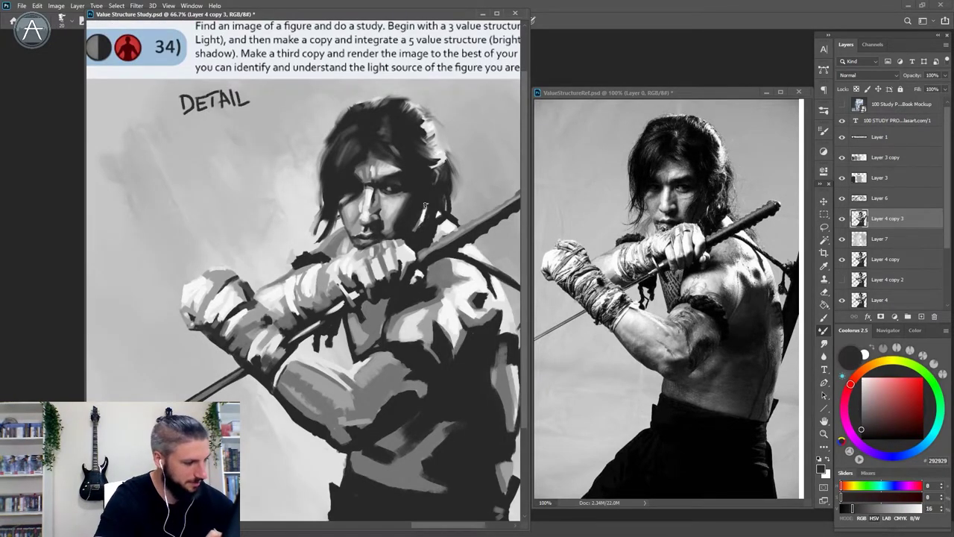
Step: Nudge the figure's facial features with a small brush in Liquify and apply the adjustment
{"action": "key", "text": "ctrl+shift+x"}
{"action": "key", "text": "bracketleft"}
{"action": "key", "text": "bracketleft"}
{"action": "key", "text": "bracketleft"}
{"action": "key", "text": "bracketleft"}
{"action": "key", "text": "bracketleft"}
{"action": "left_click_drag", "start_coordinate": [273, 274], "coordinate": [270, 268]}
{"action": "left_click_drag", "start_coordinate": [291, 217], "coordinate": [287, 214]}
{"action": "left_click", "coordinate": [519, 460]}
Step: Blend the brow and shadowed cheek using values sampled from the face
{"action": "left_click", "coordinate": [372, 181], "text": "alt"}
{"action": "key", "text": "bracketright"}
{"action": "key", "text": "bracketright"}
{"action": "left_click", "coordinate": [365, 170], "text": "alt"}
{"action": "mouse_move", "coordinate": [365, 179]}
{"action": "left_mouse_down"}
{"action": "mouse_move", "coordinate": [383, 187]}
{"action": "mouse_move", "coordinate": [369, 177]}
{"action": "left_mouse_up"}
{"action": "left_click", "coordinate": [341, 191], "text": "alt"}
{"action": "left_click_drag", "start_coordinate": [340, 200], "coordinate": [355, 231]}
Step: Choose a small brush preset and sharpen the facial features with sampled light and dark values
{"action": "key", "text": "b"}
{"action": "right_click", "coordinate": [322, 91]}
{"action": "double_click", "coordinate": [576, 279]}
{"action": "left_click", "coordinate": [337, 223], "text": "alt"}
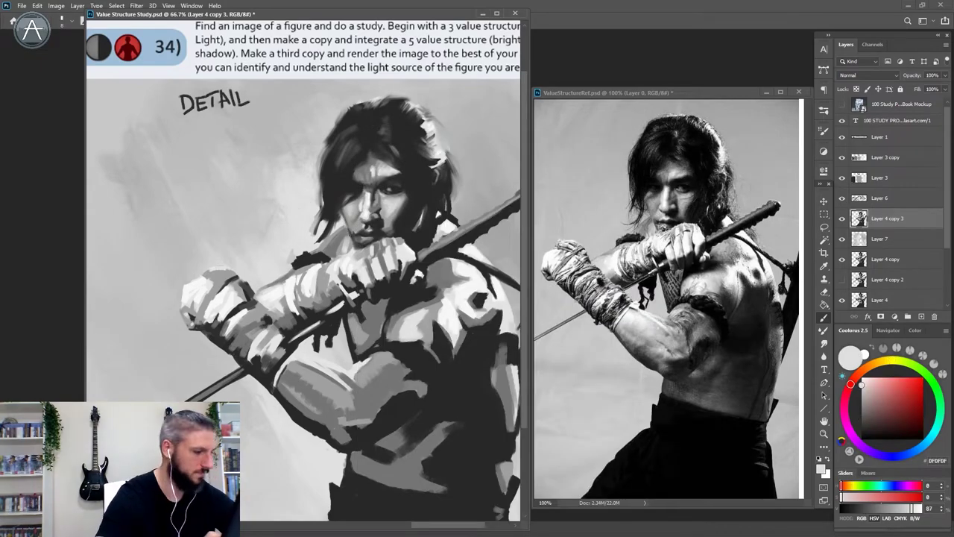
{"action": "left_click_drag", "start_coordinate": [249, 210], "coordinate": [263, 213]}
{"action": "left_click", "coordinate": [358, 121], "text": "alt"}
{"action": "left_click", "coordinate": [365, 115], "text": "alt"}
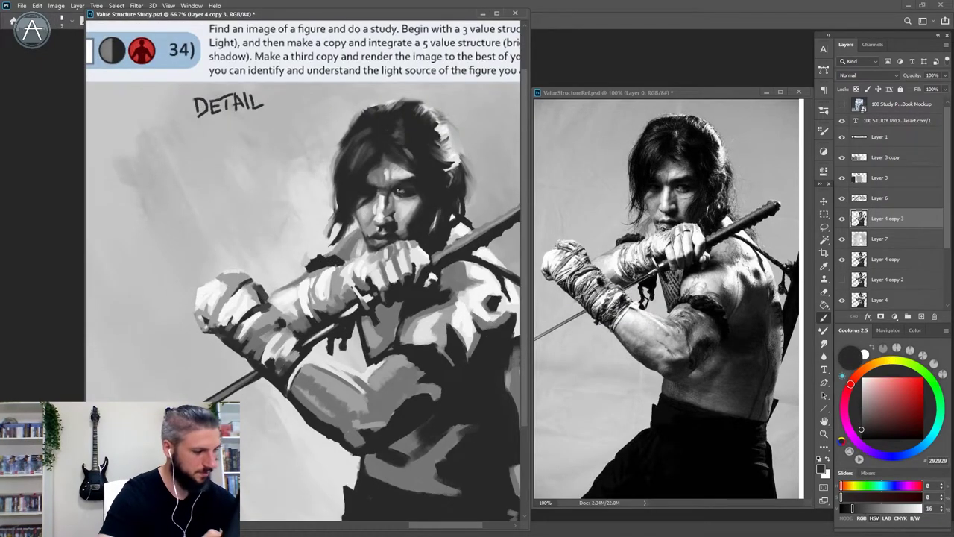
Step: Define the dark shadow beside the nose and above the mouth with a sampled dark value
{"action": "left_click", "coordinate": [402, 191], "text": "ctrl"}
{"action": "left_click", "coordinate": [373, 158], "text": "alt"}
{"action": "key", "text": "bracketright"}
{"action": "left_click", "coordinate": [360, 270], "text": "alt"}
{"action": "left_click", "coordinate": [384, 237], "text": "alt"}
{"action": "left_click_drag", "start_coordinate": [386, 228], "coordinate": [388, 240]}
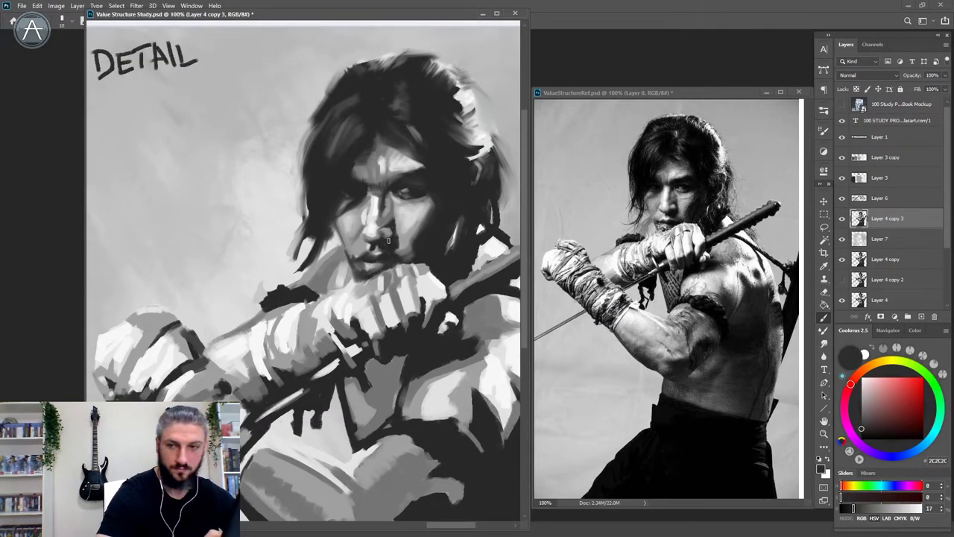
Step: Refine the nose, mouth and forehead with closely spaced light and dark values sampled from the face
{"action": "left_click", "coordinate": [321, 196], "text": "alt"}
{"action": "left_click", "coordinate": [334, 223], "text": "ctrl"}
{"action": "left_click", "coordinate": [358, 222], "text": "alt"}
{"action": "left_click", "coordinate": [346, 220], "text": "alt"}
{"action": "left_click", "coordinate": [357, 221], "text": "alt"}
{"action": "left_click", "coordinate": [366, 222], "text": "alt"}
{"action": "left_click", "coordinate": [300, 150], "text": "alt"}
{"action": "left_click", "coordinate": [300, 111], "text": "alt"}
{"action": "key", "text": "bracketright"}
{"action": "left_click", "coordinate": [335, 182], "text": "alt"}
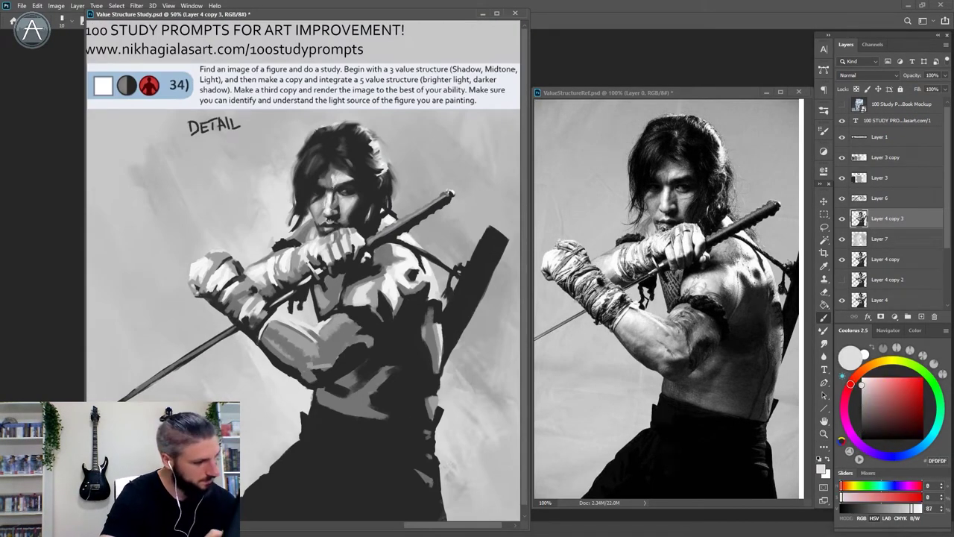
Step: Model the forehead, brow and eyes with a slightly larger brush and sampled values
{"action": "key", "text": "bracketright"}
{"action": "left_click", "coordinate": [334, 175], "text": "alt"}
{"action": "left_click", "coordinate": [337, 170], "text": "alt"}
{"action": "left_click", "coordinate": [348, 163], "text": "alt"}
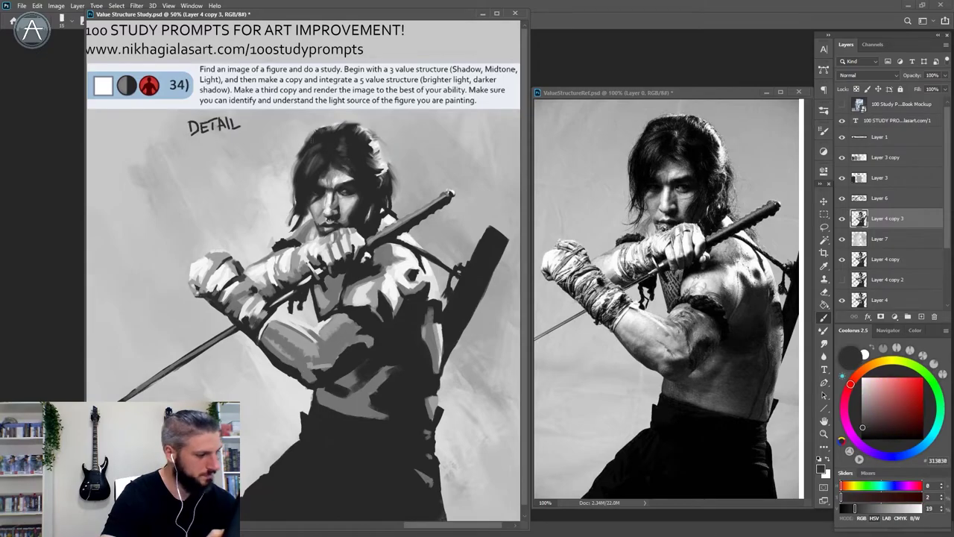
{"action": "left_click", "coordinate": [337, 179], "text": "ctrl"}
{"action": "left_click", "coordinate": [284, 186], "text": "alt"}
{"action": "left_click", "coordinate": [320, 197], "text": "ctrl"}
{"action": "left_click", "coordinate": [295, 179], "text": "alt"}
Step: Add fine accents around the nose and mouth with a much smaller brush
{"action": "key", "text": "bracketleft"}
{"action": "key", "text": "bracketleft"}
{"action": "key", "text": "bracketleft"}
{"action": "key", "text": "bracketleft"}
{"action": "key", "text": "bracketleft"}
{"action": "left_click", "coordinate": [290, 203], "text": "alt"}
{"action": "left_click", "coordinate": [284, 215], "text": "ctrl"}
{"action": "left_click", "coordinate": [285, 222]}
{"action": "left_click", "coordinate": [292, 222], "text": "alt"}
Step: Blend the wrapped forearm and fist below the chin with light and dark values sampled using the Mixer Brush
{"action": "key", "text": "shift+b"}
{"action": "key", "text": "ctrl+minus"}
{"action": "left_click", "coordinate": [312, 240], "text": "alt"}
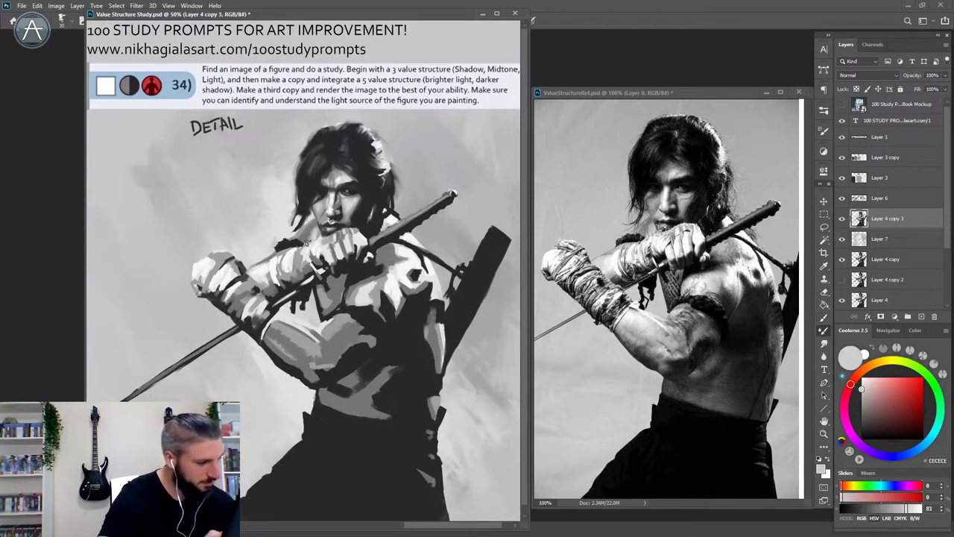
{"action": "left_click", "coordinate": [340, 247], "text": "alt"}
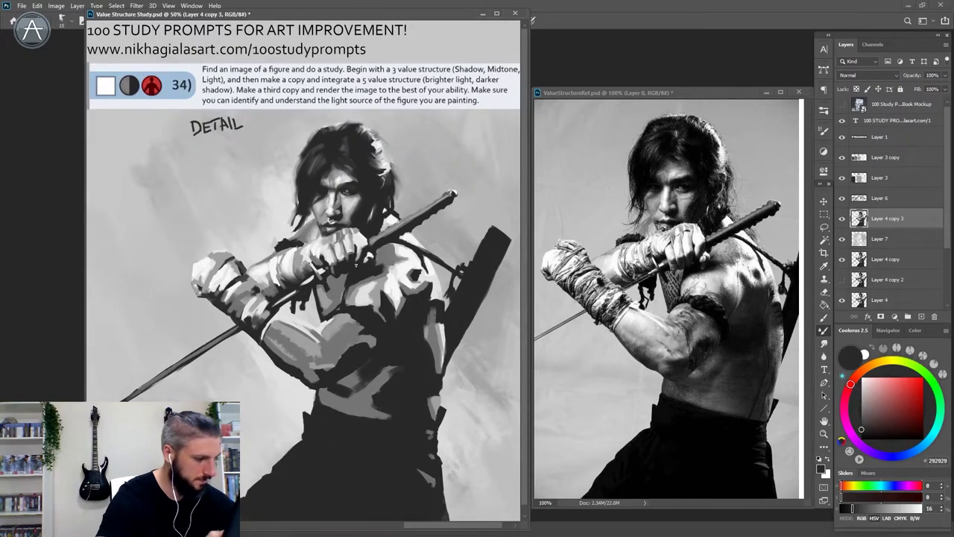
{"action": "left_click", "coordinate": [406, 255], "text": "alt"}
{"action": "left_click", "coordinate": [276, 281], "text": "alt"}
{"action": "left_click", "coordinate": [378, 233], "text": "alt"}
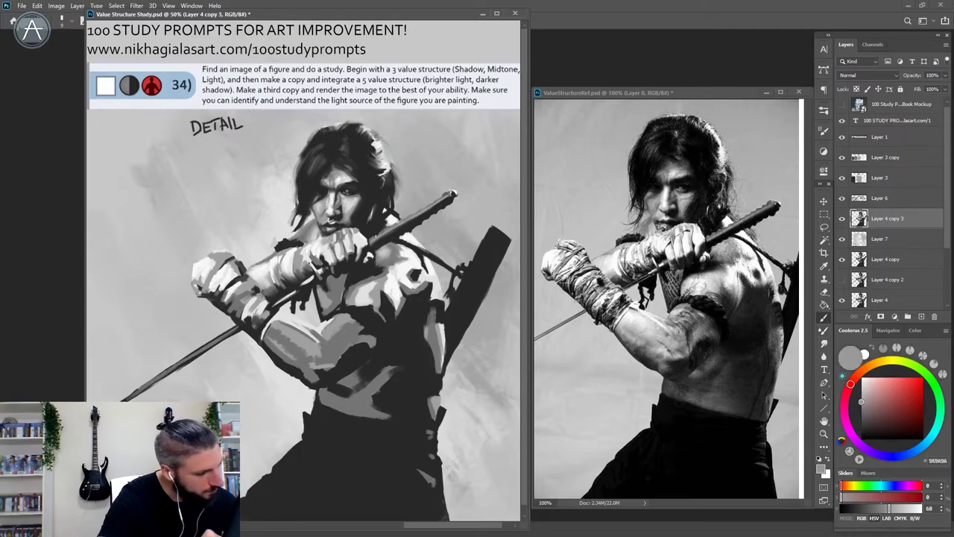
Step: Blend the chest beneath the sword hand with values sampled from the surrounding skin and save the study
{"action": "mouse_move", "coordinate": [320, 314]}
{"action": "left_mouse_down"}
{"action": "mouse_move", "coordinate": [344, 273]}
{"action": "mouse_move", "coordinate": [325, 301]}
{"action": "mouse_move", "coordinate": [334, 303]}
{"action": "mouse_move", "coordinate": [323, 299]}
{"action": "mouse_move", "coordinate": [366, 307]}
{"action": "left_mouse_up"}
{"action": "left_click", "coordinate": [324, 292], "text": "alt"}
{"action": "left_click", "coordinate": [349, 304], "text": "alt"}
{"action": "left_click_drag", "start_coordinate": [359, 295], "coordinate": [383, 284]}
{"action": "left_click", "coordinate": [369, 291], "text": "alt"}
{"action": "left_click", "coordinate": [351, 286], "text": "alt"}
{"action": "key", "text": "ctrl+s"}
Step: Darken the light strip on the torso's back edge and soften the dark hollow on the shoulder with sampled values
{"action": "key", "text": "b"}
{"action": "left_click", "coordinate": [428, 305], "text": "alt"}
{"action": "left_click_drag", "start_coordinate": [433, 321], "coordinate": [429, 372]}
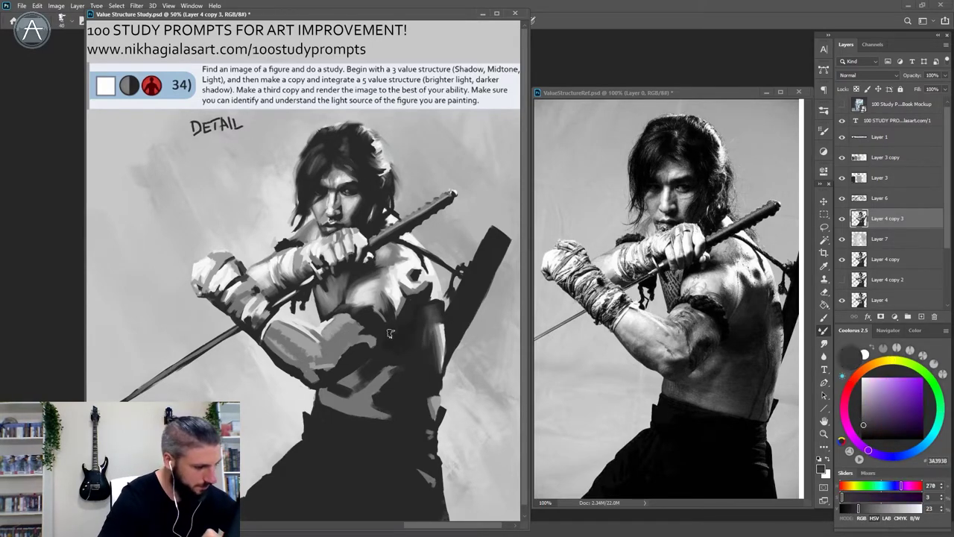
{"action": "left_click", "coordinate": [384, 302], "text": "alt"}
{"action": "left_click", "coordinate": [427, 267], "text": "alt"}
{"action": "mouse_move", "coordinate": [414, 274]}
{"action": "left_mouse_down"}
{"action": "mouse_move", "coordinate": [415, 282]}
{"action": "mouse_move", "coordinate": [429, 251]}
{"action": "left_mouse_up"}
{"action": "left_click", "coordinate": [435, 249], "text": "alt"}
Step: Blend the highlights at the back of the hair with values sampled from the hair
{"action": "key", "text": "x"}
{"action": "left_click", "coordinate": [376, 179], "text": "alt"}
{"action": "left_click_drag", "start_coordinate": [386, 166], "coordinate": [392, 173]}
{"action": "left_click", "coordinate": [378, 152], "text": "alt"}
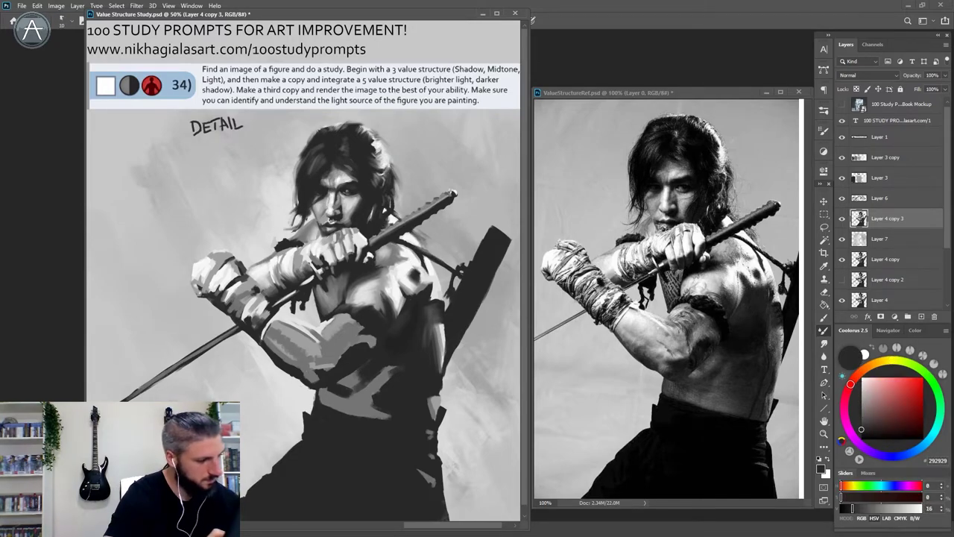
Step: Soften the upper arm beside the armband and model the chest highlights with sampled midtones and lights
{"action": "left_click", "coordinate": [353, 339], "text": "alt"}
{"action": "mouse_move", "coordinate": [327, 323]}
{"action": "left_mouse_down"}
{"action": "mouse_move", "coordinate": [360, 347]}
{"action": "mouse_move", "coordinate": [330, 322]}
{"action": "left_mouse_up"}
{"action": "left_click", "coordinate": [333, 321], "text": "alt"}
{"action": "left_click", "coordinate": [405, 288], "text": "alt"}
{"action": "mouse_move", "coordinate": [384, 278]}
{"action": "left_mouse_down"}
{"action": "mouse_move", "coordinate": [379, 300]}
{"action": "mouse_move", "coordinate": [400, 299]}
{"action": "mouse_move", "coordinate": [360, 298]}
{"action": "left_mouse_up"}
{"action": "left_click", "coordinate": [393, 301], "text": "alt"}
{"action": "left_click", "coordinate": [382, 296], "text": "alt"}
{"action": "left_click", "coordinate": [362, 291], "text": "alt"}
{"action": "key", "text": "b"}
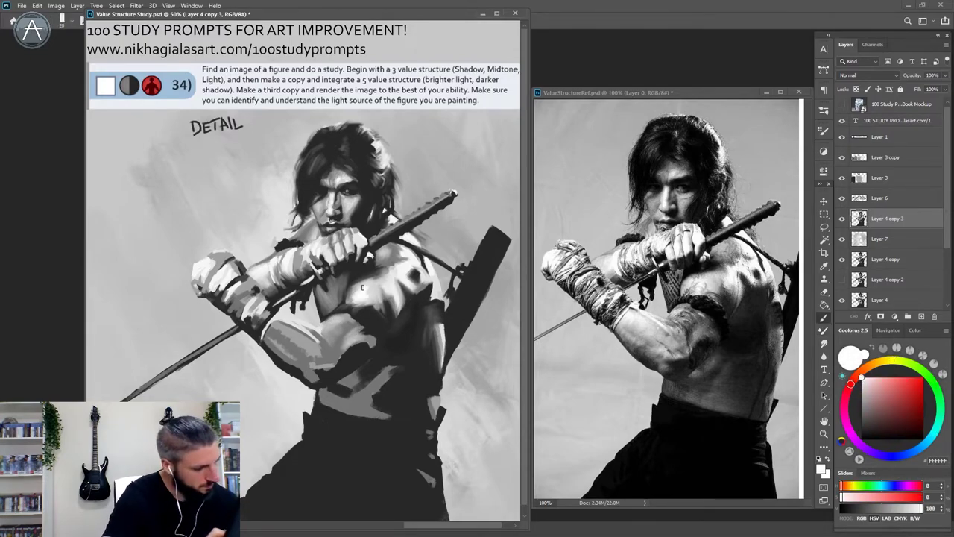
{"action": "left_click", "coordinate": [344, 379], "text": "alt"}
{"action": "left_click_drag", "start_coordinate": [263, 421], "coordinate": [274, 413]}
{"action": "key", "text": "ctrl+minus"}
{"action": "key", "text": "ctrl+plus"}
{"action": "key", "text": "l"}
{"action": "mouse_move", "coordinate": [309, 229]}
{"action": "left_mouse_down"}
{"action": "mouse_move", "coordinate": [365, 223]}
{"action": "mouse_move", "coordinate": [310, 230]}
{"action": "left_mouse_up"}
{"action": "key", "text": "ctrl+d"}
{"action": "key", "text": "b"}
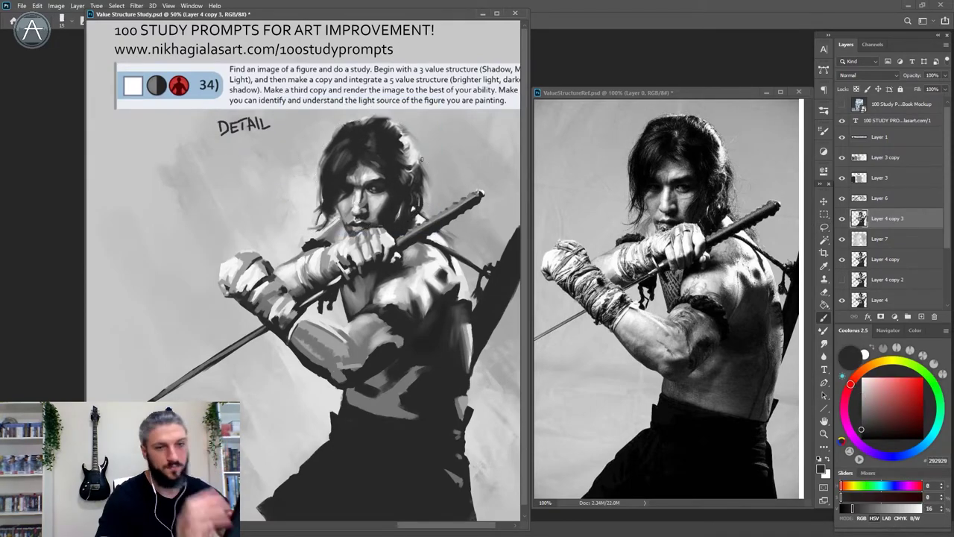
Step: Refine the nose, cheek and eye area with small strokes of values sampled from the face
{"action": "left_click", "coordinate": [355, 210], "text": "alt"}
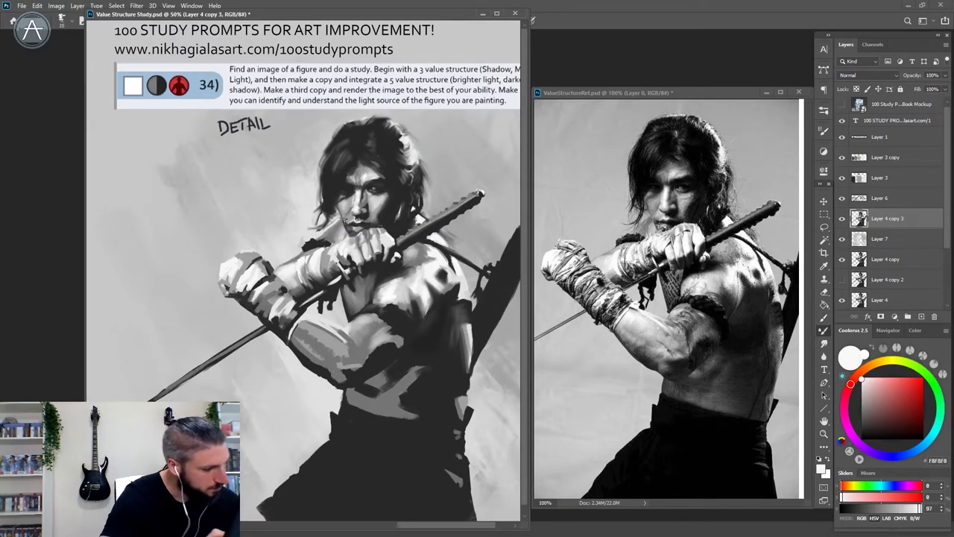
{"action": "left_click", "coordinate": [365, 205], "text": "alt"}
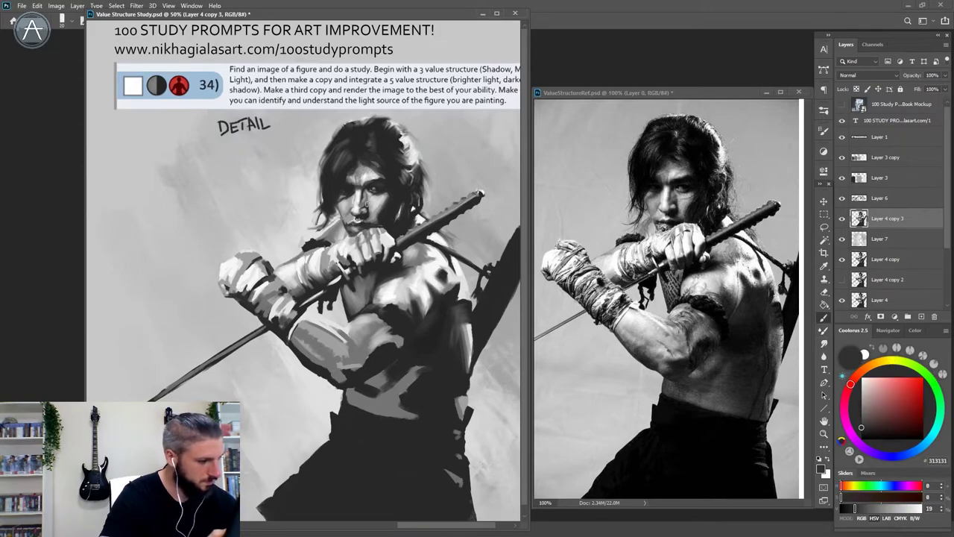
{"action": "left_click", "coordinate": [362, 194], "text": "alt"}
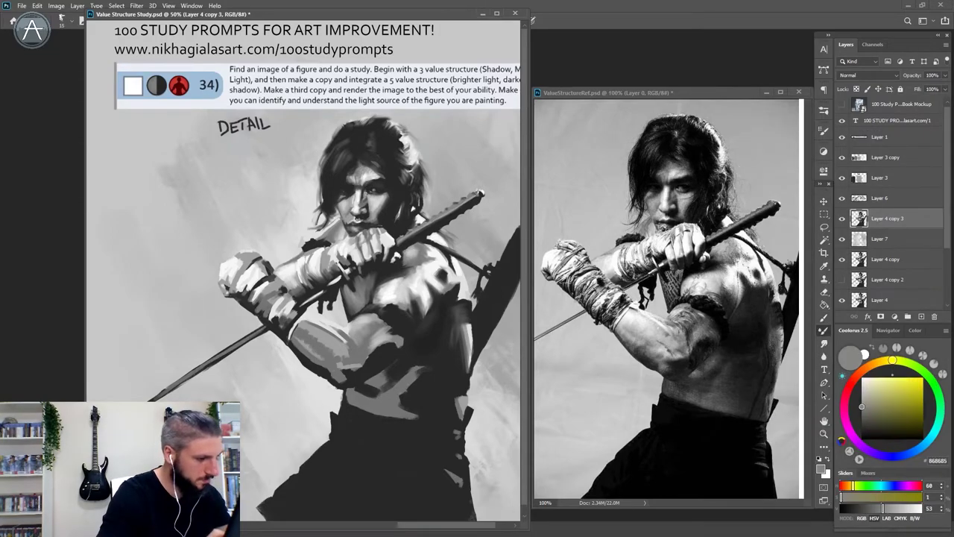
{"action": "key", "text": "ctrl+minus"}
{"action": "key", "text": "ctrl+plus"}
{"action": "key", "text": "b"}
{"action": "key", "text": "b"}
{"action": "left_click", "coordinate": [344, 195], "text": "alt"}
{"action": "left_click", "coordinate": [342, 195], "text": "alt"}
{"action": "left_click", "coordinate": [343, 193], "text": "alt"}
Step: Blend the underside of the near forearm with a larger brush and values sampled from the arm
{"action": "key", "text": "bracketleft"}
{"action": "left_click", "coordinate": [298, 326], "text": "alt"}
{"action": "key", "text": "bracketright"}
{"action": "key", "text": "bracketright"}
{"action": "key", "text": "bracketright"}
{"action": "key", "text": "bracketright"}
{"action": "key", "text": "bracketright"}
{"action": "left_click", "coordinate": [316, 336], "text": "alt"}
{"action": "mouse_move", "coordinate": [284, 329]}
{"action": "left_mouse_down"}
{"action": "mouse_move", "coordinate": [316, 348]}
{"action": "mouse_move", "coordinate": [295, 342]}
{"action": "left_mouse_up"}
{"action": "mouse_move", "coordinate": [299, 352]}
{"action": "left_mouse_down"}
{"action": "mouse_move", "coordinate": [284, 334]}
{"action": "mouse_move", "coordinate": [292, 356]}
{"action": "left_mouse_up"}
{"action": "left_click", "coordinate": [321, 367], "text": "alt"}
Step: Model the abdomen and waist with broad strokes that merge the flat midtone shapes into the shadow
{"action": "left_click", "coordinate": [332, 395], "text": "alt"}
{"action": "mouse_move", "coordinate": [329, 392]}
{"action": "left_mouse_down"}
{"action": "mouse_move", "coordinate": [365, 408]}
{"action": "mouse_move", "coordinate": [395, 378]}
{"action": "left_mouse_up"}
{"action": "key", "text": "b"}
{"action": "left_click_drag", "start_coordinate": [388, 389], "coordinate": [413, 365]}
{"action": "left_click_drag", "start_coordinate": [403, 415], "coordinate": [365, 409]}
{"action": "mouse_move", "coordinate": [350, 403]}
{"action": "left_mouse_down"}
{"action": "mouse_move", "coordinate": [390, 414]}
{"action": "mouse_move", "coordinate": [380, 373]}
{"action": "left_mouse_up"}
{"action": "mouse_move", "coordinate": [443, 396]}
{"action": "left_mouse_down"}
{"action": "mouse_move", "coordinate": [446, 419]}
{"action": "mouse_move", "coordinate": [392, 406]}
{"action": "mouse_move", "coordinate": [416, 385]}
{"action": "mouse_move", "coordinate": [409, 380]}
{"action": "left_mouse_up"}
{"action": "key", "text": "e"}
{"action": "key", "text": "b"}
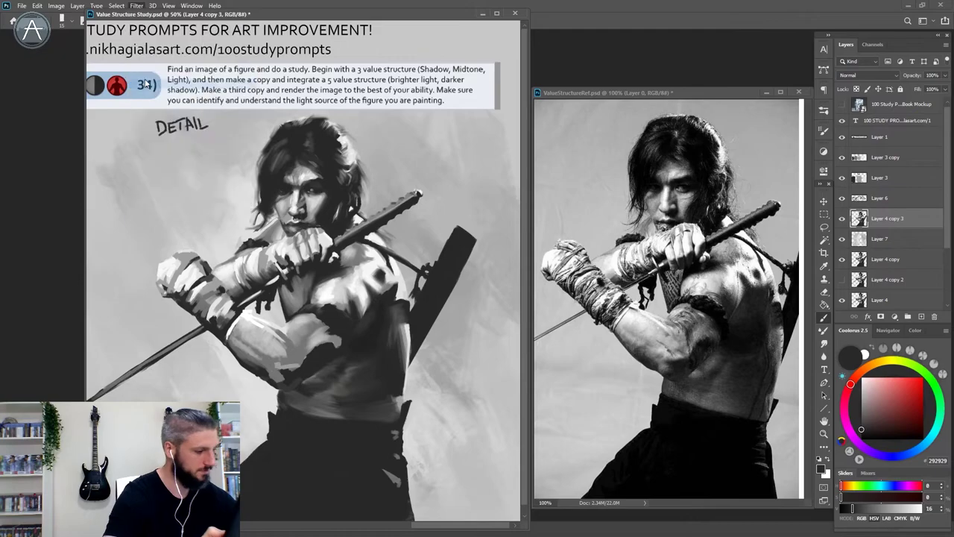
Step: Push the near elbow's outline inward with the Liquify filter and apply it
{"action": "left_click", "coordinate": [145, 83]}
{"action": "left_click_drag", "start_coordinate": [298, 379], "coordinate": [278, 359]}
{"action": "key", "text": "Return"}
Step: Paint over the light folds at the hip side of the trousers with sampled dark values
{"action": "key", "text": "z"}
{"action": "left_click_drag", "start_coordinate": [269, 220], "coordinate": [297, 212]}
{"action": "key", "text": "b"}
{"action": "left_click", "coordinate": [292, 418], "text": "alt"}
{"action": "left_click", "coordinate": [399, 447], "text": "alt"}
{"action": "left_click", "coordinate": [407, 471], "text": "alt"}
{"action": "left_click_drag", "start_coordinate": [403, 449], "coordinate": [413, 475]}
{"action": "left_click", "coordinate": [413, 465], "text": "alt"}
{"action": "left_click", "coordinate": [423, 441], "text": "alt"}
Step: Refine the waist edge and the back contour of the torso with a smaller brush and sampled values
{"action": "key", "text": "bracketleft"}
{"action": "key", "text": "bracketleft"}
{"action": "key", "text": "bracketleft"}
{"action": "left_click", "coordinate": [416, 415], "text": "alt"}
{"action": "left_click", "coordinate": [413, 402], "text": "alt"}
{"action": "left_click", "coordinate": [414, 397], "text": "alt"}
{"action": "left_click", "coordinate": [419, 389], "text": "alt"}
{"action": "left_click", "coordinate": [428, 328], "text": "alt"}
{"action": "left_click_drag", "start_coordinate": [433, 312], "coordinate": [431, 325]}
{"action": "left_click", "coordinate": [437, 305], "text": "alt"}
Step: Blend the rear shoulder above the torso's back edge with a larger brush and sampled values
{"action": "key", "text": "bracketright"}
{"action": "key", "text": "bracketright"}
{"action": "key", "text": "bracketright"}
{"action": "left_click_drag", "start_coordinate": [426, 276], "coordinate": [424, 294]}
{"action": "left_click", "coordinate": [423, 289], "text": "alt"}
{"action": "key", "text": "bracketright"}
{"action": "key", "text": "bracketright"}
{"action": "left_click", "coordinate": [426, 270], "text": "alt"}
Step: Darken the scabbard's upper end and erase along the scabbard and sword blade to give them thinner, cleaner edges
{"action": "left_click", "coordinate": [446, 292], "text": "alt"}
{"action": "left_click_drag", "start_coordinate": [481, 218], "coordinate": [462, 255]}
{"action": "key", "text": "e"}
{"action": "left_click_drag", "start_coordinate": [502, 228], "coordinate": [434, 358]}
{"action": "key", "text": "b"}
{"action": "left_click", "coordinate": [224, 312], "text": "alt"}
{"action": "key", "text": "e"}
{"action": "left_click_drag", "start_coordinate": [133, 375], "coordinate": [223, 319]}
{"action": "key", "text": "b"}
Step: Soften the flat midtone shapes of the upper arm into the shadow with an enlarged brush and sampled values
{"action": "left_click", "coordinate": [302, 376], "text": "alt"}
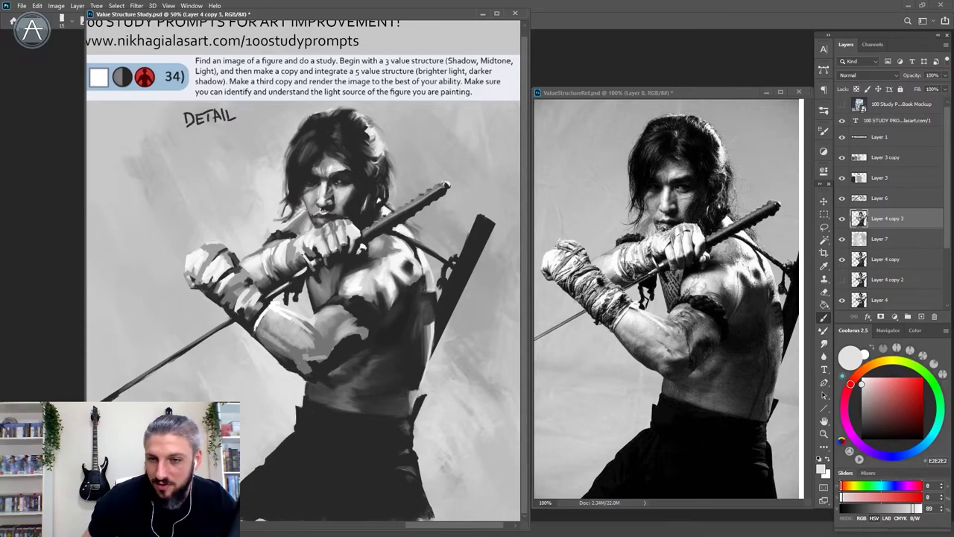
{"action": "left_click", "coordinate": [357, 344], "text": "alt"}
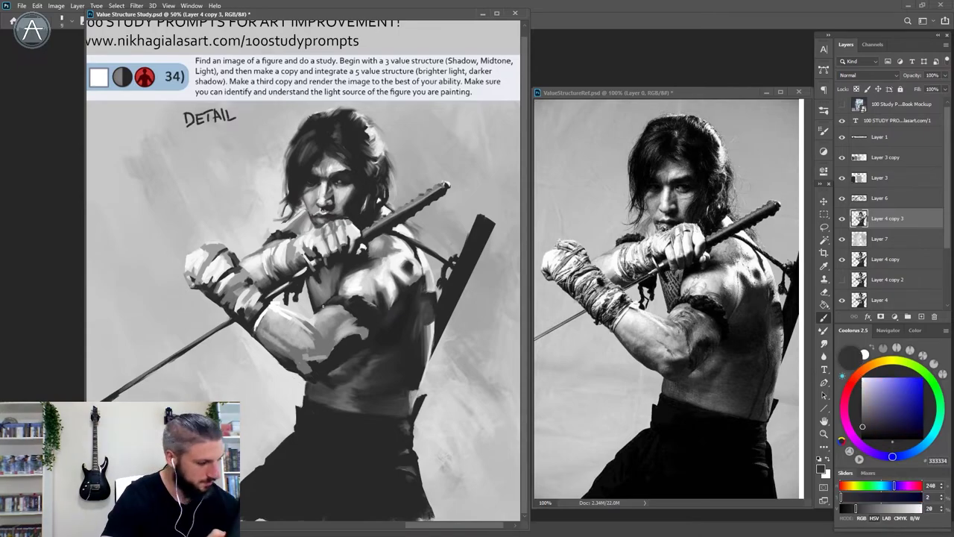
{"action": "left_click", "coordinate": [358, 342], "text": "alt"}
{"action": "key", "text": "]"}
{"action": "key", "text": "]"}
{"action": "left_click", "coordinate": [361, 337], "text": "alt"}
{"action": "left_click", "coordinate": [342, 312], "text": "alt"}
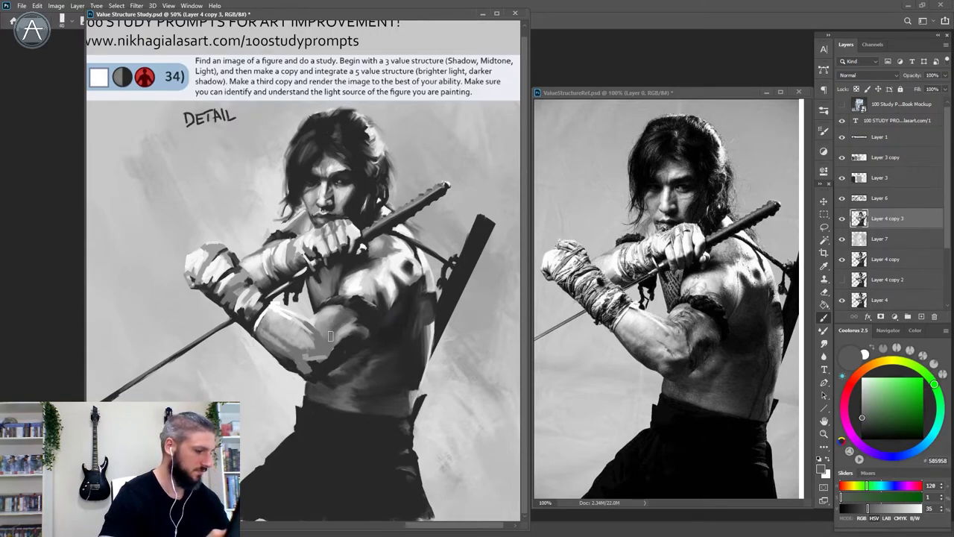
{"action": "left_click", "coordinate": [335, 350], "text": "alt"}
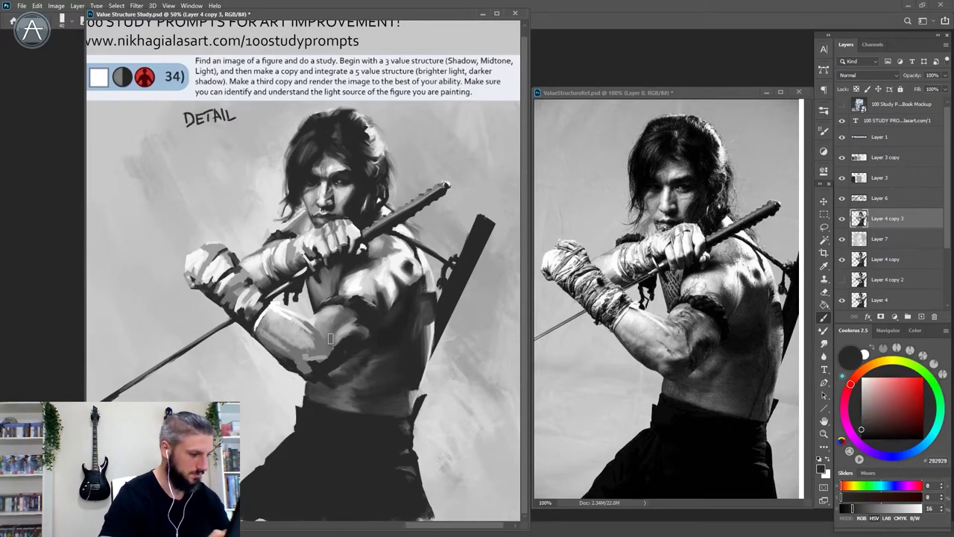
Step: Blend the top of the near forearm with sampled light greys and reinforce its edge highlight with white
{"action": "left_click", "coordinate": [311, 332], "text": "alt"}
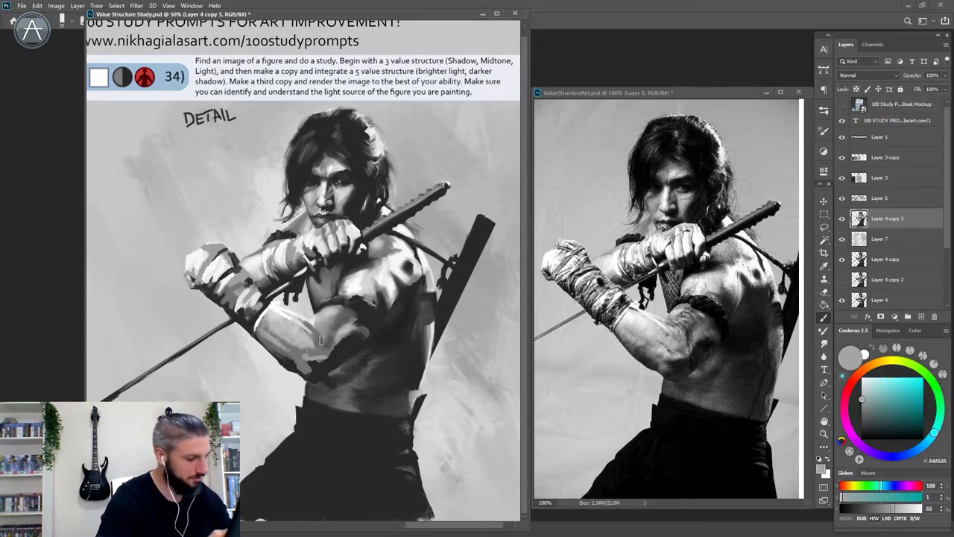
{"action": "left_click", "coordinate": [323, 322], "text": "alt"}
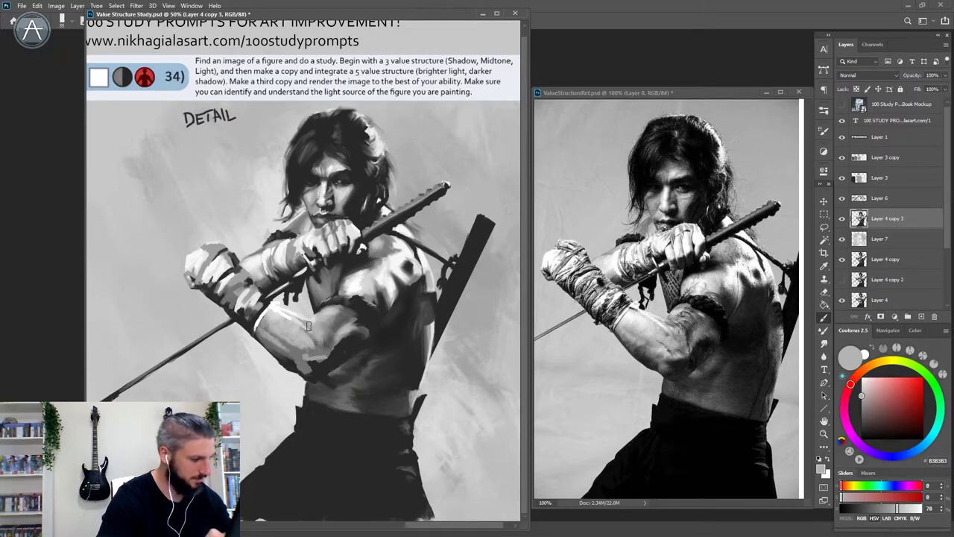
{"action": "left_click", "coordinate": [297, 323], "text": "alt"}
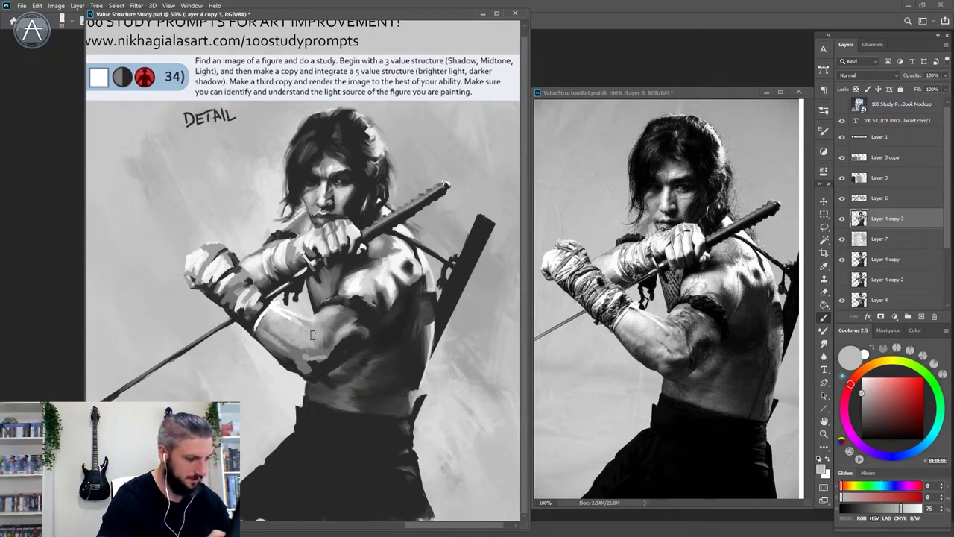
{"action": "left_click", "coordinate": [311, 328], "text": "alt"}
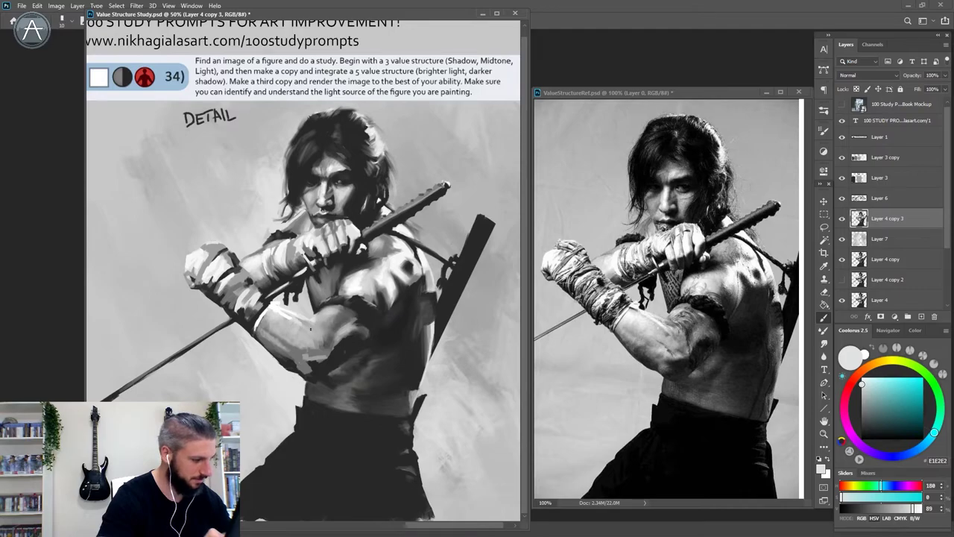
{"action": "left_click", "coordinate": [284, 308], "text": "alt"}
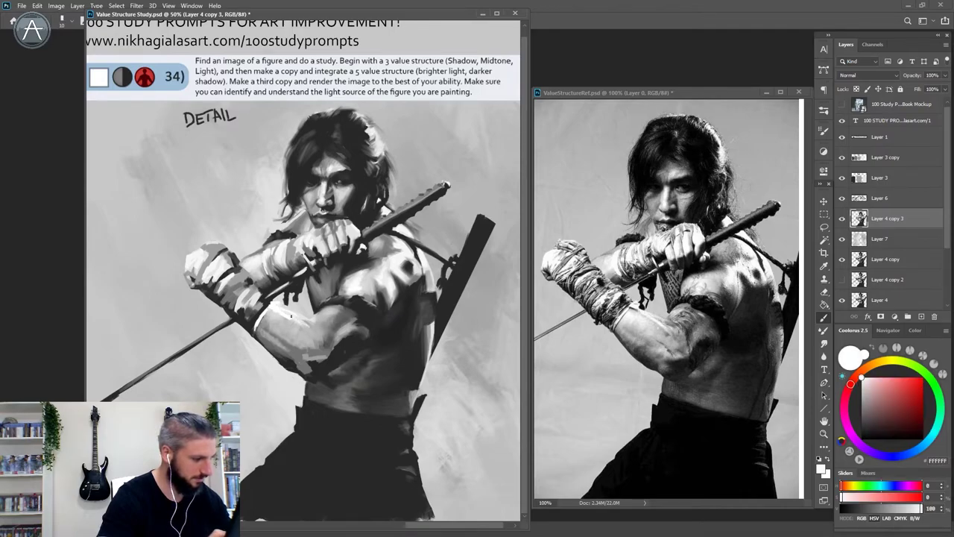
{"action": "left_click", "coordinate": [289, 319], "text": "alt"}
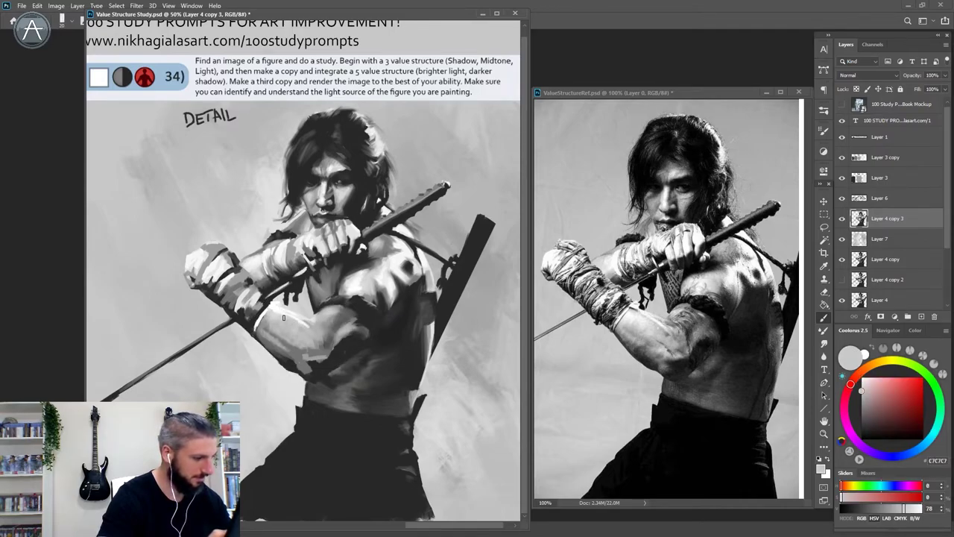
{"action": "left_click", "coordinate": [284, 310], "text": "alt"}
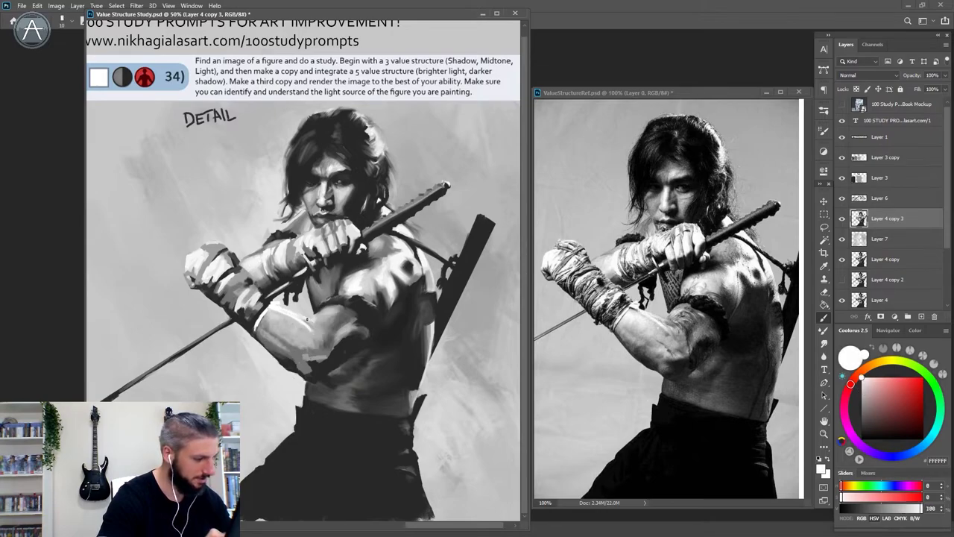
Step: Model the forearm's midtones and refine the highlight near the wrist wraps with a smaller brush
{"action": "left_click", "coordinate": [305, 283], "text": "alt"}
{"action": "left_click", "coordinate": [295, 365], "text": "alt"}
{"action": "left_click", "coordinate": [288, 330], "text": "alt"}
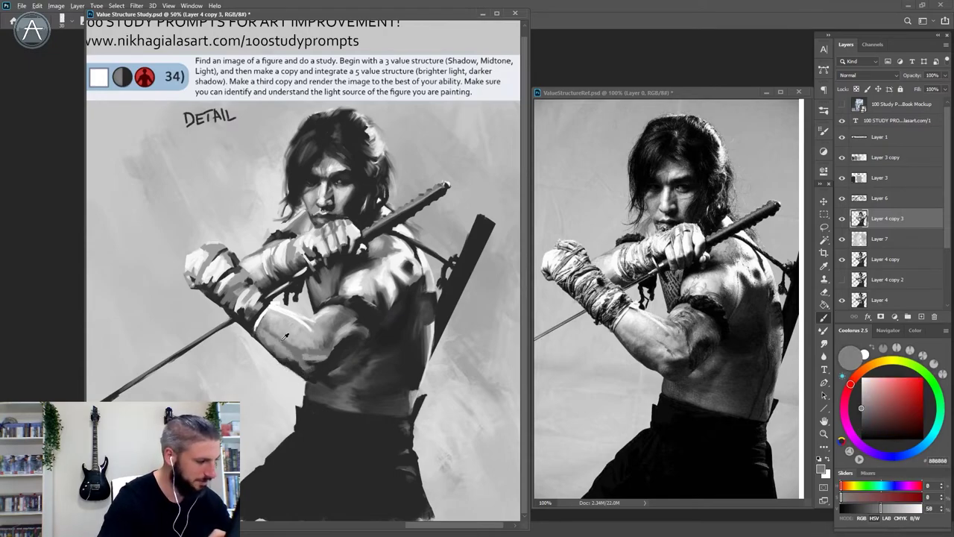
{"action": "left_click", "coordinate": [282, 308], "text": "alt"}
{"action": "key", "text": "bracketleft"}
{"action": "key", "text": "bracketleft"}
{"action": "key", "text": "bracketleft"}
{"action": "left_click_drag", "start_coordinate": [283, 313], "coordinate": [261, 325]}
{"action": "left_click", "coordinate": [272, 309], "text": "alt"}
{"action": "left_click", "coordinate": [265, 309], "text": "alt"}
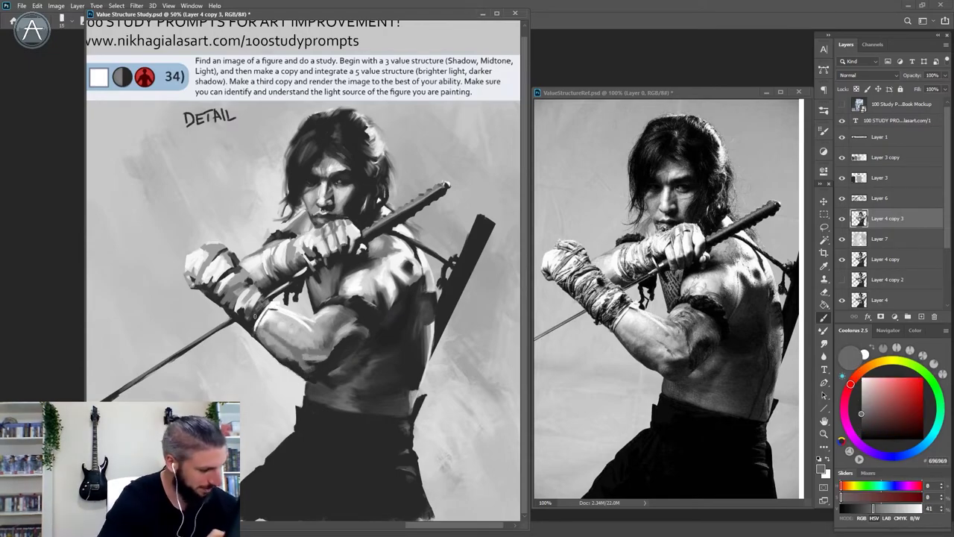
Step: Blend the elbow and the transition into the upper arm with midtones and darks sampled from the arm
{"action": "left_click", "coordinate": [296, 354], "text": "alt"}
{"action": "left_click", "coordinate": [328, 328], "text": "alt"}
{"action": "left_click", "coordinate": [319, 333], "text": "alt"}
{"action": "left_click", "coordinate": [309, 324], "text": "alt"}
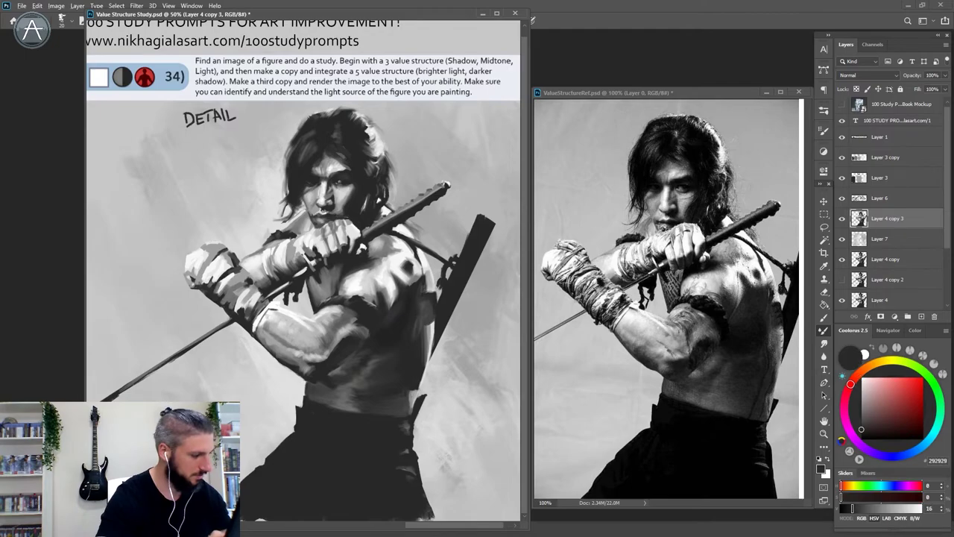
{"action": "key", "text": "b"}
{"action": "key", "text": "ctrl+minus"}
{"action": "left_click", "coordinate": [376, 285], "text": "alt"}
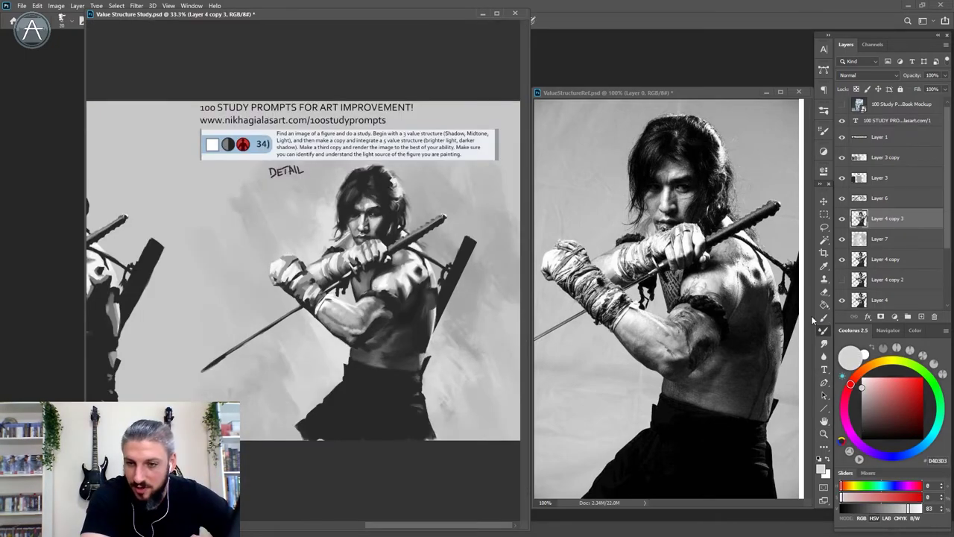
Step: Blend the shadows and midtones of the near forearm's wrist wraps with the Mixer Brush and values sampled from the wraps
{"action": "left_click", "coordinate": [388, 272], "text": "alt"}
{"action": "key", "text": "ctrl+plus"}
{"action": "key", "text": "shift+b"}
{"action": "left_click", "coordinate": [288, 313], "text": "alt"}
{"action": "left_click", "coordinate": [298, 299], "text": "alt"}
{"action": "mouse_move", "coordinate": [286, 313]}
{"action": "left_mouse_down"}
{"action": "mouse_move", "coordinate": [299, 299]}
{"action": "mouse_move", "coordinate": [292, 315]}
{"action": "left_mouse_up"}
{"action": "left_click", "coordinate": [296, 305], "text": "alt"}
{"action": "left_click", "coordinate": [285, 291], "text": "alt"}
{"action": "left_click", "coordinate": [269, 303], "text": "alt"}
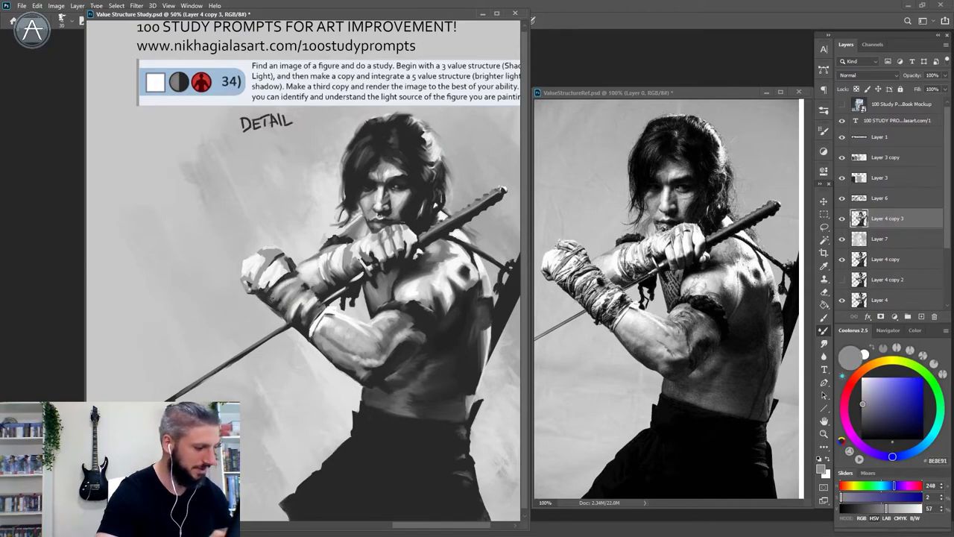
Step: Blend the flat greys on the near fist's bandages and paint in wrap folds with sampled lights and midtones
{"action": "left_click", "coordinate": [263, 261], "text": "alt"}
{"action": "mouse_move", "coordinate": [258, 255]}
{"action": "left_mouse_down"}
{"action": "mouse_move", "coordinate": [271, 265]}
{"action": "mouse_move", "coordinate": [275, 250]}
{"action": "mouse_move", "coordinate": [242, 279]}
{"action": "mouse_move", "coordinate": [270, 287]}
{"action": "left_mouse_up"}
{"action": "left_click", "coordinate": [262, 258], "text": "alt"}
{"action": "left_click", "coordinate": [250, 269], "text": "alt"}
{"action": "key", "text": "b"}
{"action": "left_click", "coordinate": [249, 285], "text": "alt"}
{"action": "left_click", "coordinate": [247, 274], "text": "alt"}
{"action": "left_click", "coordinate": [250, 282], "text": "alt"}
{"action": "left_click", "coordinate": [247, 274], "text": "alt"}
{"action": "left_click", "coordinate": [266, 279], "text": "alt"}
Step: Paint the overlapping bandage strips along the near wrist and forearm, down to their lower outer edge, with sampled values
{"action": "left_click", "coordinate": [285, 262], "text": "alt"}
{"action": "left_click_drag", "start_coordinate": [285, 256], "coordinate": [295, 268]}
{"action": "left_click", "coordinate": [304, 286], "text": "alt"}
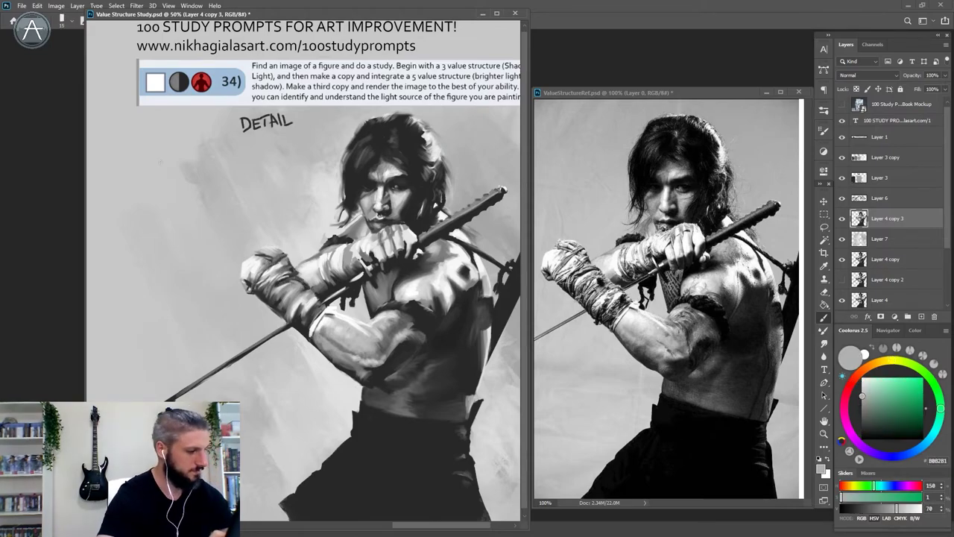
{"action": "left_click_drag", "start_coordinate": [295, 307], "coordinate": [307, 322]}
{"action": "key", "text": "bracketright"}
{"action": "left_click", "coordinate": [315, 305], "text": "alt"}
{"action": "left_click", "coordinate": [293, 334], "text": "alt"}
{"action": "left_click_drag", "start_coordinate": [293, 325], "coordinate": [296, 332]}
Step: Refine the fist's outer contour and the edge where the bandages meet the bare forearm with a smaller brush
{"action": "key", "text": "bracketleft"}
{"action": "key", "text": "bracketleft"}
{"action": "left_click", "coordinate": [246, 279], "text": "alt"}
{"action": "mouse_move", "coordinate": [242, 281]}
{"action": "left_mouse_down"}
{"action": "mouse_move", "coordinate": [243, 291]}
{"action": "mouse_move", "coordinate": [244, 275]}
{"action": "left_mouse_up"}
{"action": "left_click", "coordinate": [318, 321], "text": "alt"}
{"action": "left_click_drag", "start_coordinate": [319, 318], "coordinate": [311, 335]}
{"action": "left_click", "coordinate": [308, 333], "text": "alt"}
{"action": "left_click", "coordinate": [281, 319], "text": "alt"}
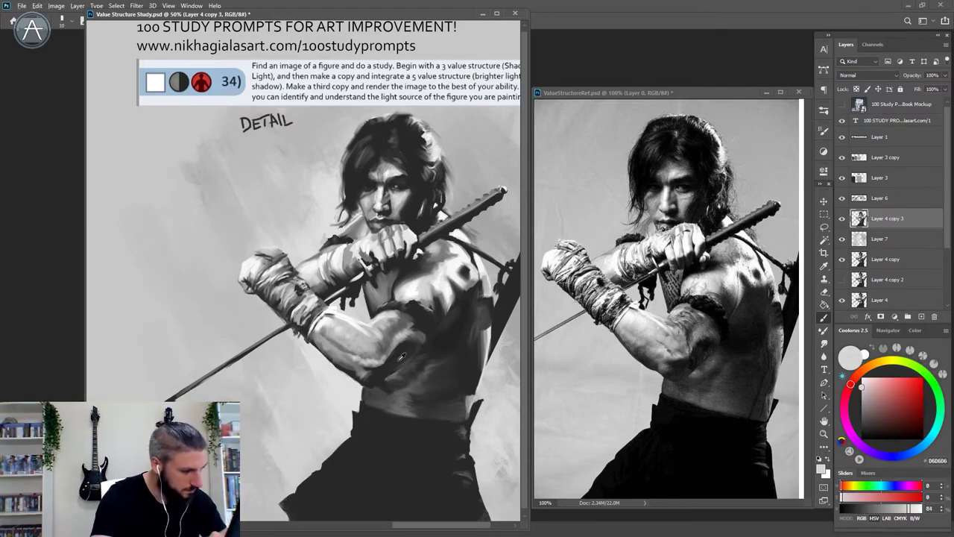
Step: Model the bandages on the far forearm and wrist with an enlarged brush and sampled light and dark values
{"action": "left_click", "coordinate": [363, 365], "text": "alt"}
{"action": "key", "text": "bracketright"}
{"action": "key", "text": "bracketright"}
{"action": "left_click_drag", "start_coordinate": [366, 258], "coordinate": [348, 261]}
{"action": "left_click", "coordinate": [364, 308], "text": "alt"}
{"action": "left_click", "coordinate": [301, 276], "text": "alt"}
{"action": "left_click", "coordinate": [356, 281], "text": "alt"}
{"action": "left_click", "coordinate": [350, 262], "text": "alt"}
{"action": "left_click", "coordinate": [344, 257], "text": "alt"}
{"action": "left_click", "coordinate": [351, 279], "text": "alt"}
{"action": "key", "text": "bracketright"}
{"action": "left_click_drag", "start_coordinate": [336, 278], "coordinate": [344, 283]}
{"action": "left_click", "coordinate": [339, 259], "text": "alt"}
Step: Clean up the edge of the sword blade along its length with values sampled from the painting
{"action": "left_click", "coordinate": [260, 336], "text": "alt"}
{"action": "key", "text": "bracketright"}
{"action": "left_click_drag", "start_coordinate": [271, 331], "coordinate": [176, 398]}
{"action": "left_click", "coordinate": [245, 308], "text": "alt"}
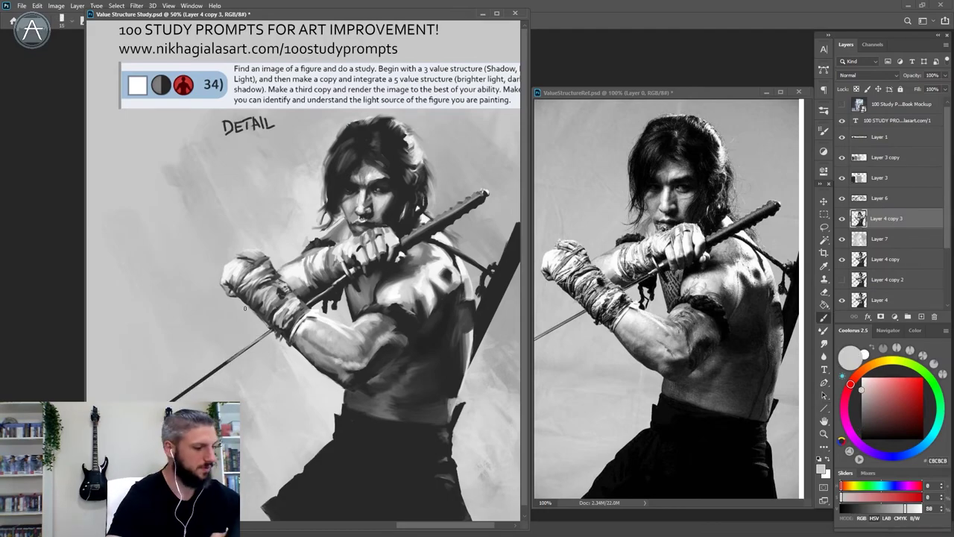
{"action": "left_click", "coordinate": [253, 260], "text": "alt"}
{"action": "key", "text": "ctrl+plus"}
{"action": "left_click", "coordinate": [361, 216], "text": "alt"}
{"action": "key", "text": "ctrl+minus"}
{"action": "left_click_drag", "start_coordinate": [357, 261], "coordinate": [326, 262]}
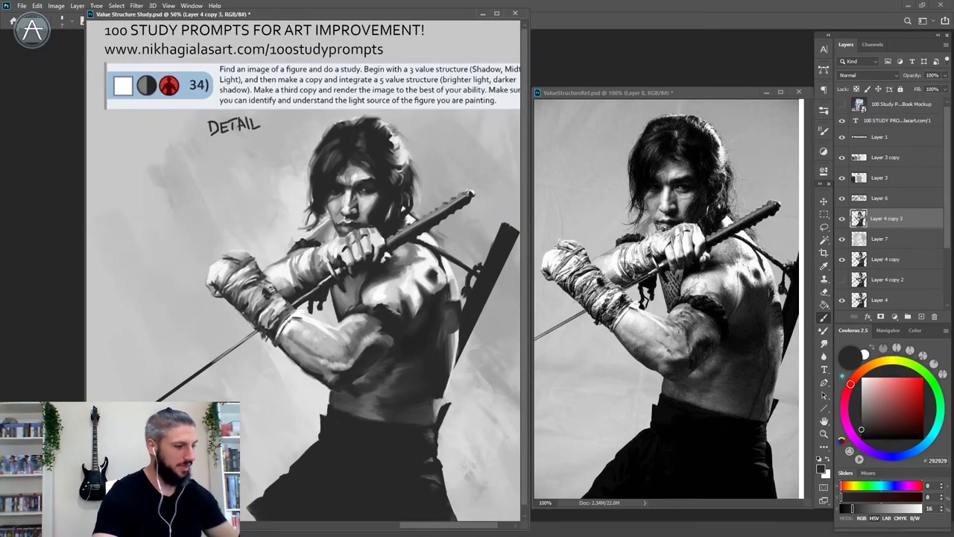
Step: Move the reference window aside and widen the study window to fit all three figures side by side
{"action": "key", "text": "z"}
{"action": "left_click", "coordinate": [203, 346]}
{"action": "left_click_drag", "start_coordinate": [278, 377], "coordinate": [162, 367]}
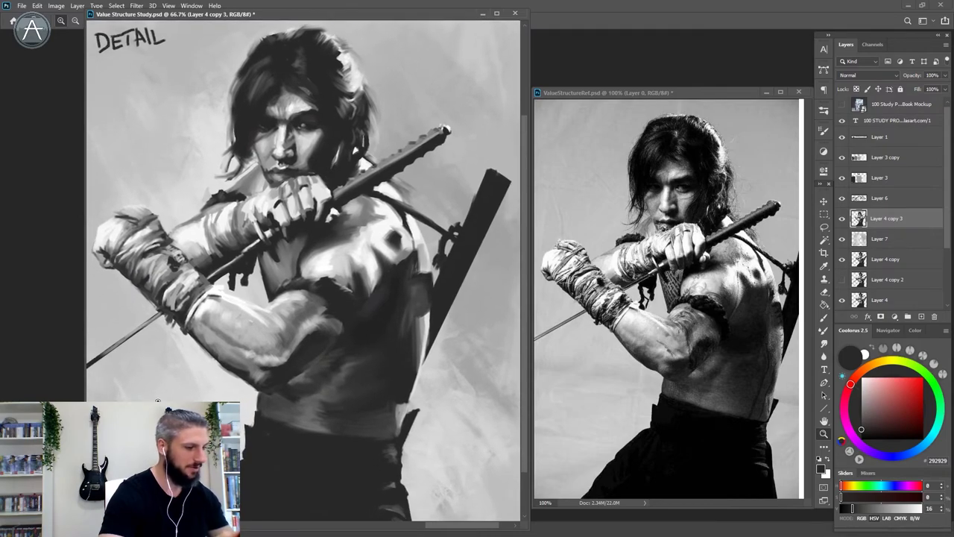
{"action": "left_click", "coordinate": [158, 403], "text": "alt"}
{"action": "left_click", "coordinate": [161, 407], "text": "alt"}
{"action": "left_click", "coordinate": [389, 461], "text": "alt"}
{"action": "left_click_drag", "start_coordinate": [528, 373], "coordinate": [571, 375]}
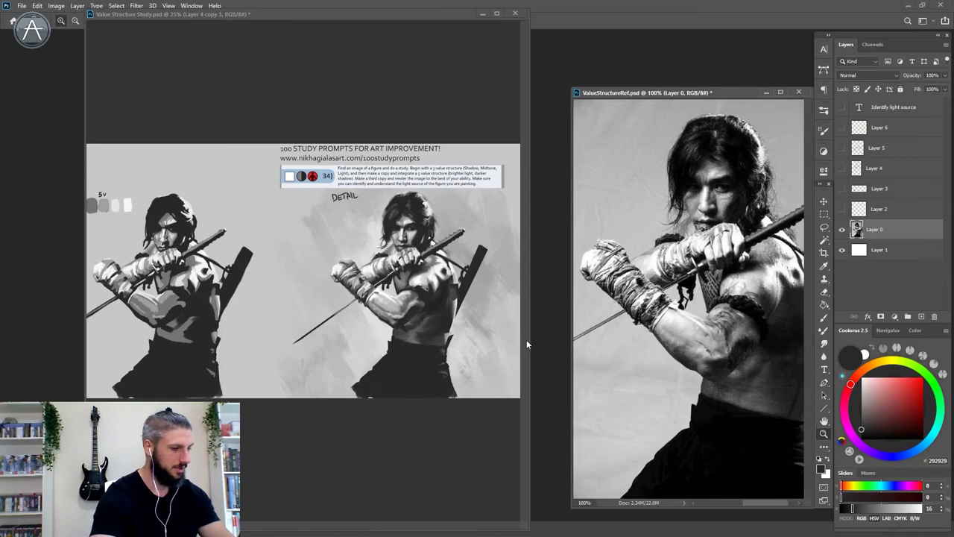
{"action": "left_click_drag", "start_coordinate": [529, 342], "coordinate": [773, 337]}
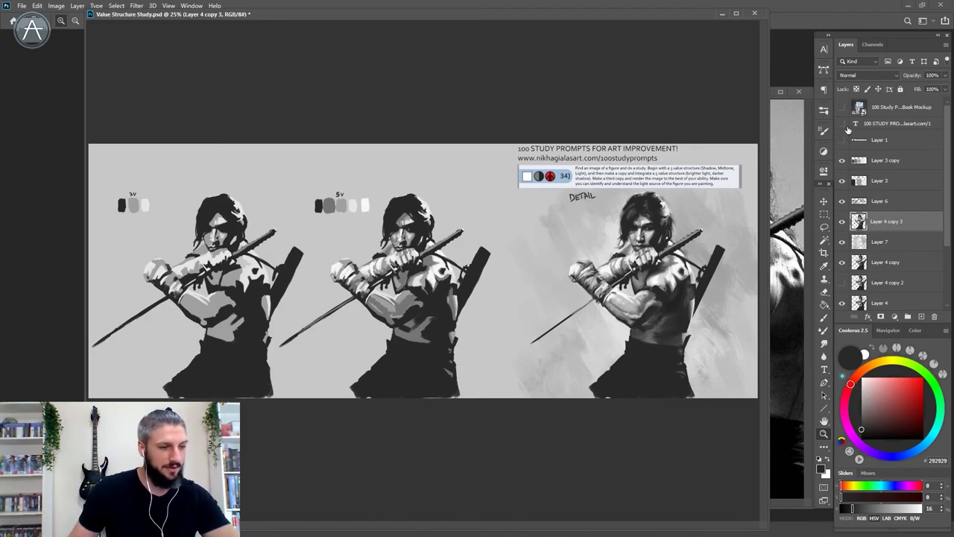
Step: Examine the detailed figure and its background up close
{"action": "left_click", "coordinate": [652, 234]}
{"action": "left_click", "coordinate": [651, 234]}
{"action": "left_click_drag", "start_coordinate": [564, 239], "coordinate": [462, 231]}
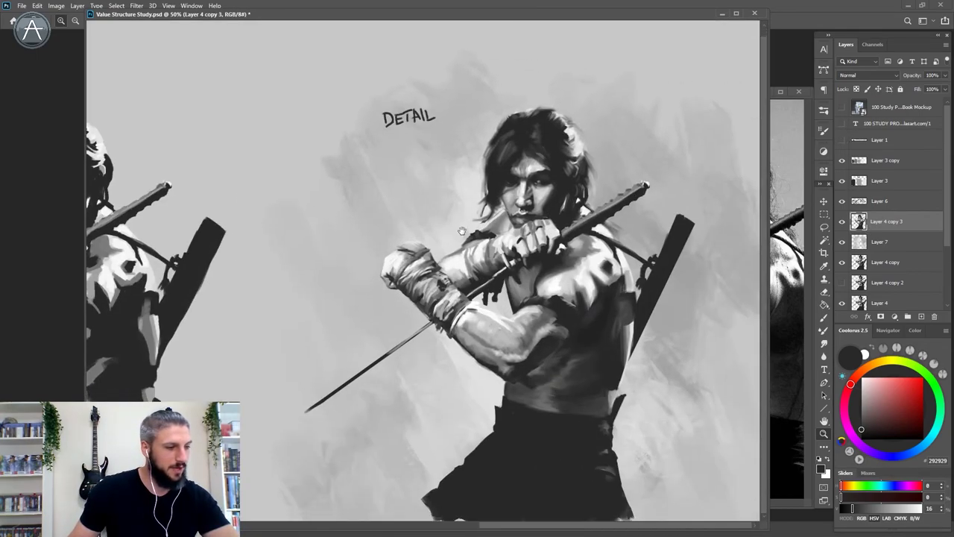